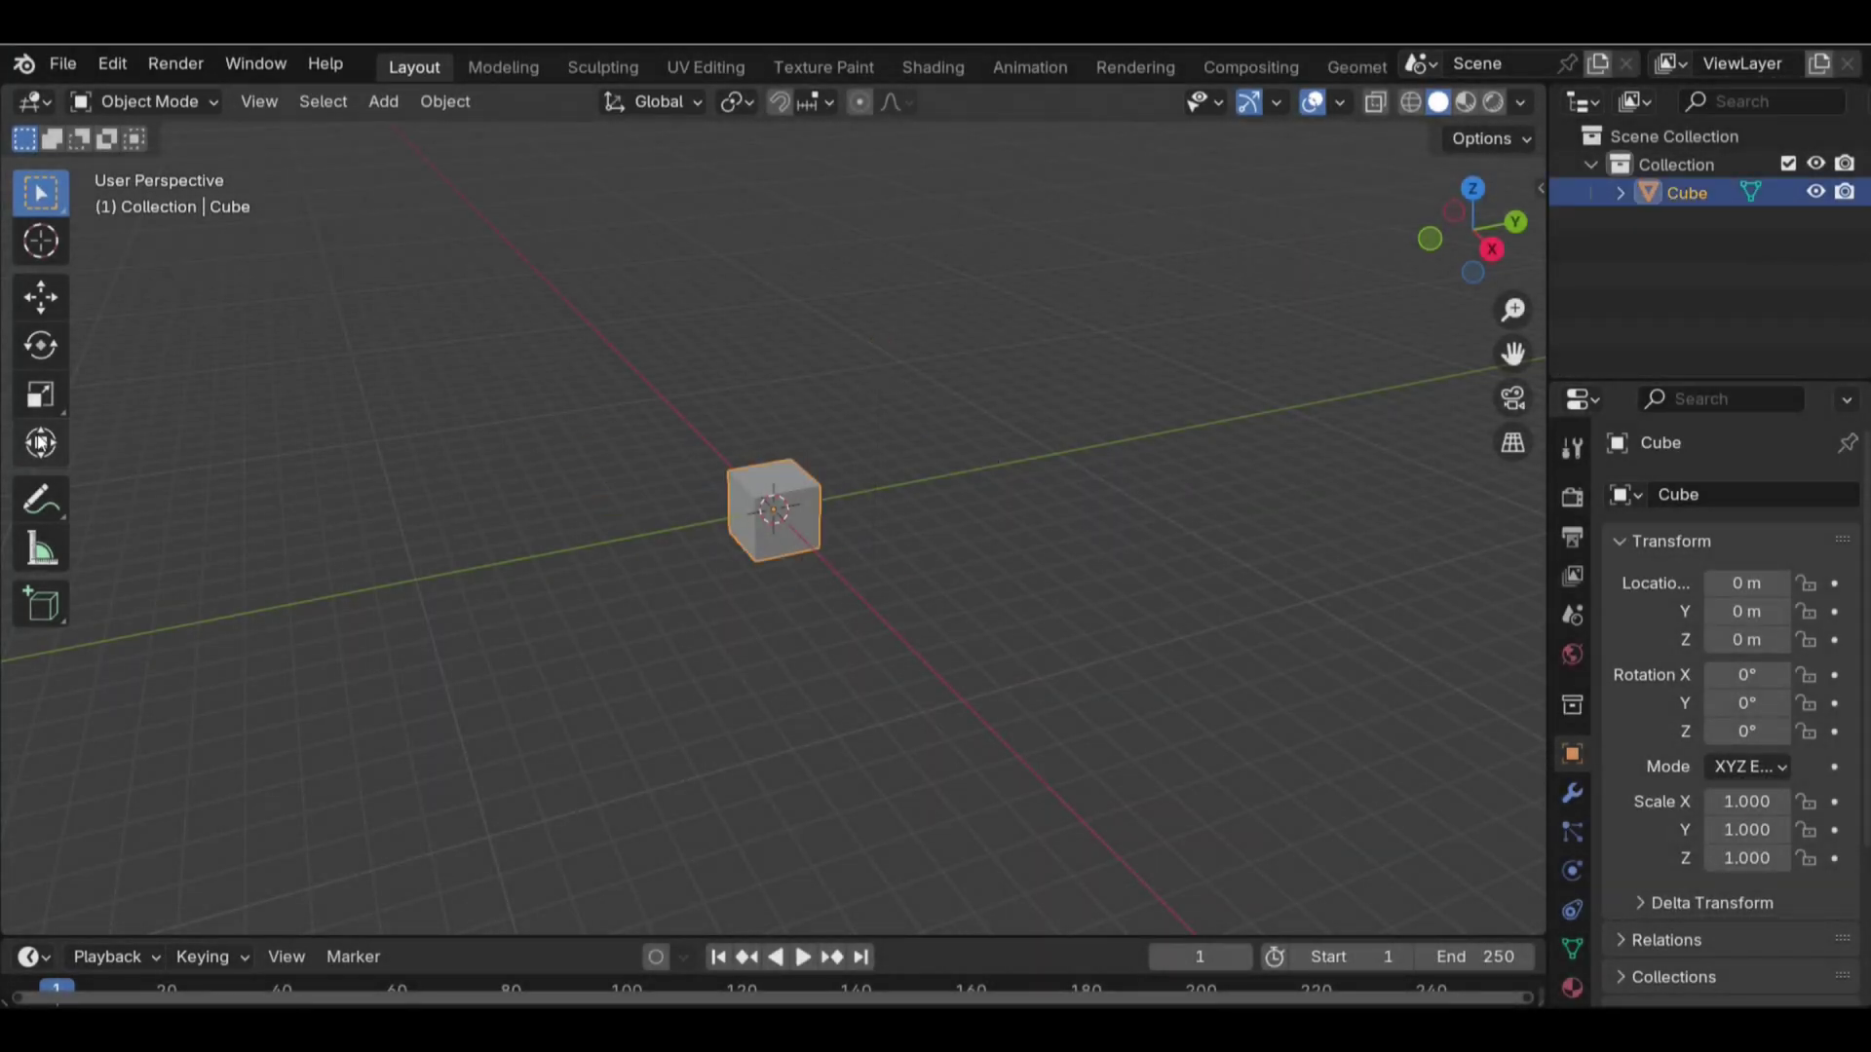
# Stretch the cube along Y and flatten it on Z into a long thin plank
pyautogui.click(39, 444)
pyautogui.press('s')
pyautogui.press('y')
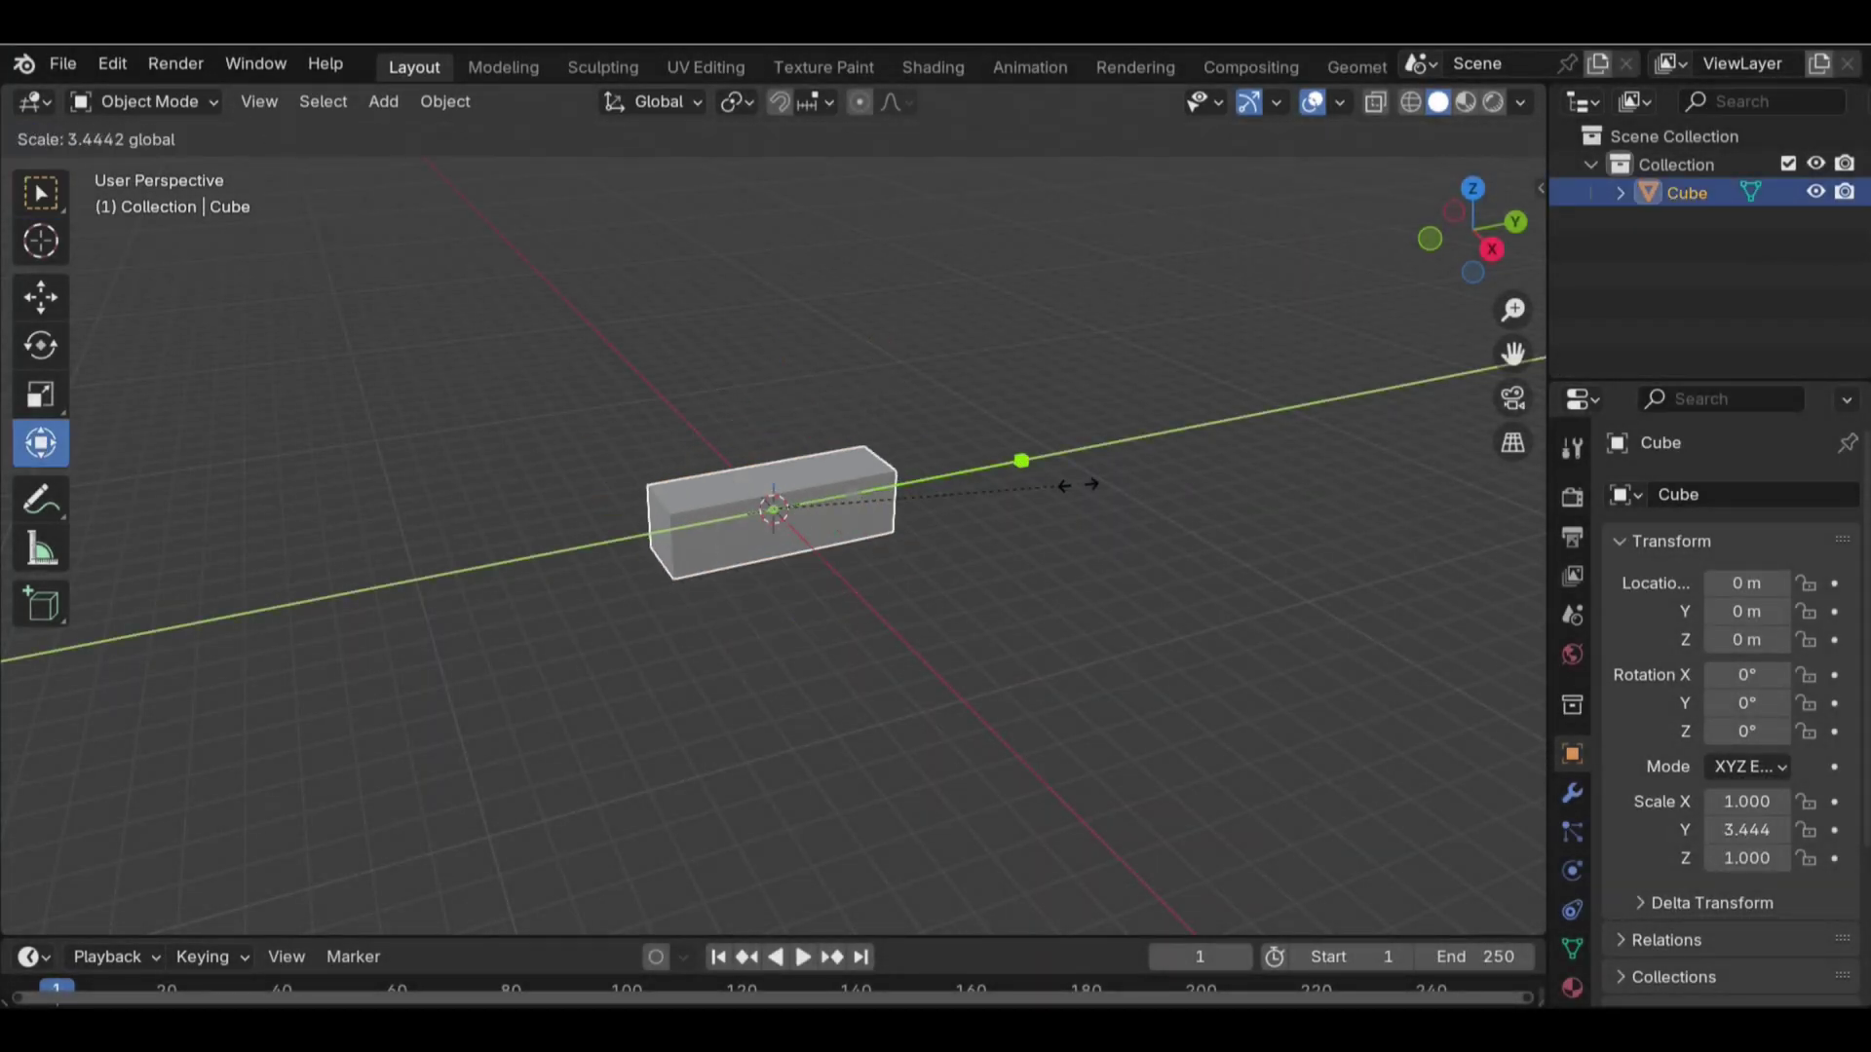
pyautogui.click(1077, 481)
pyautogui.press('s')
pyautogui.press('z')
pyautogui.click(772, 505)
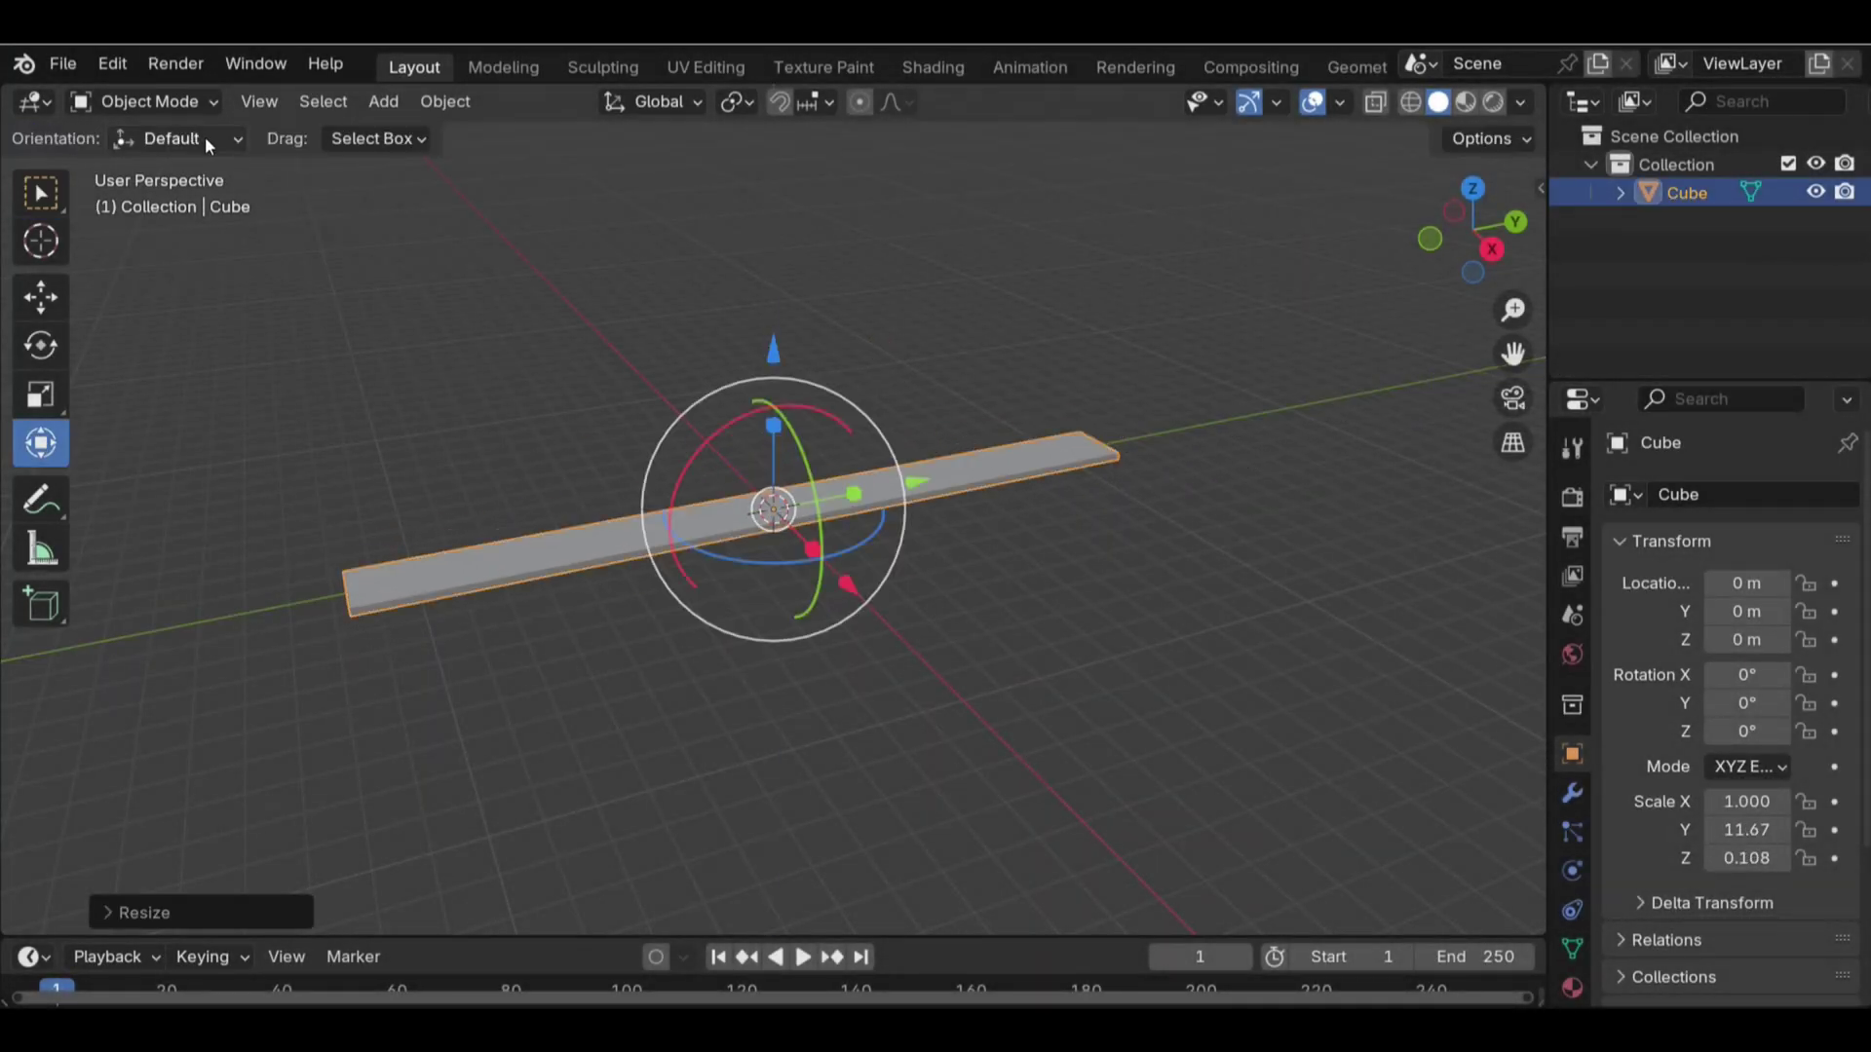
# Bevel the plank's edges in Edit Mode
pyautogui.press('Tab')
pyautogui.click(41, 758)
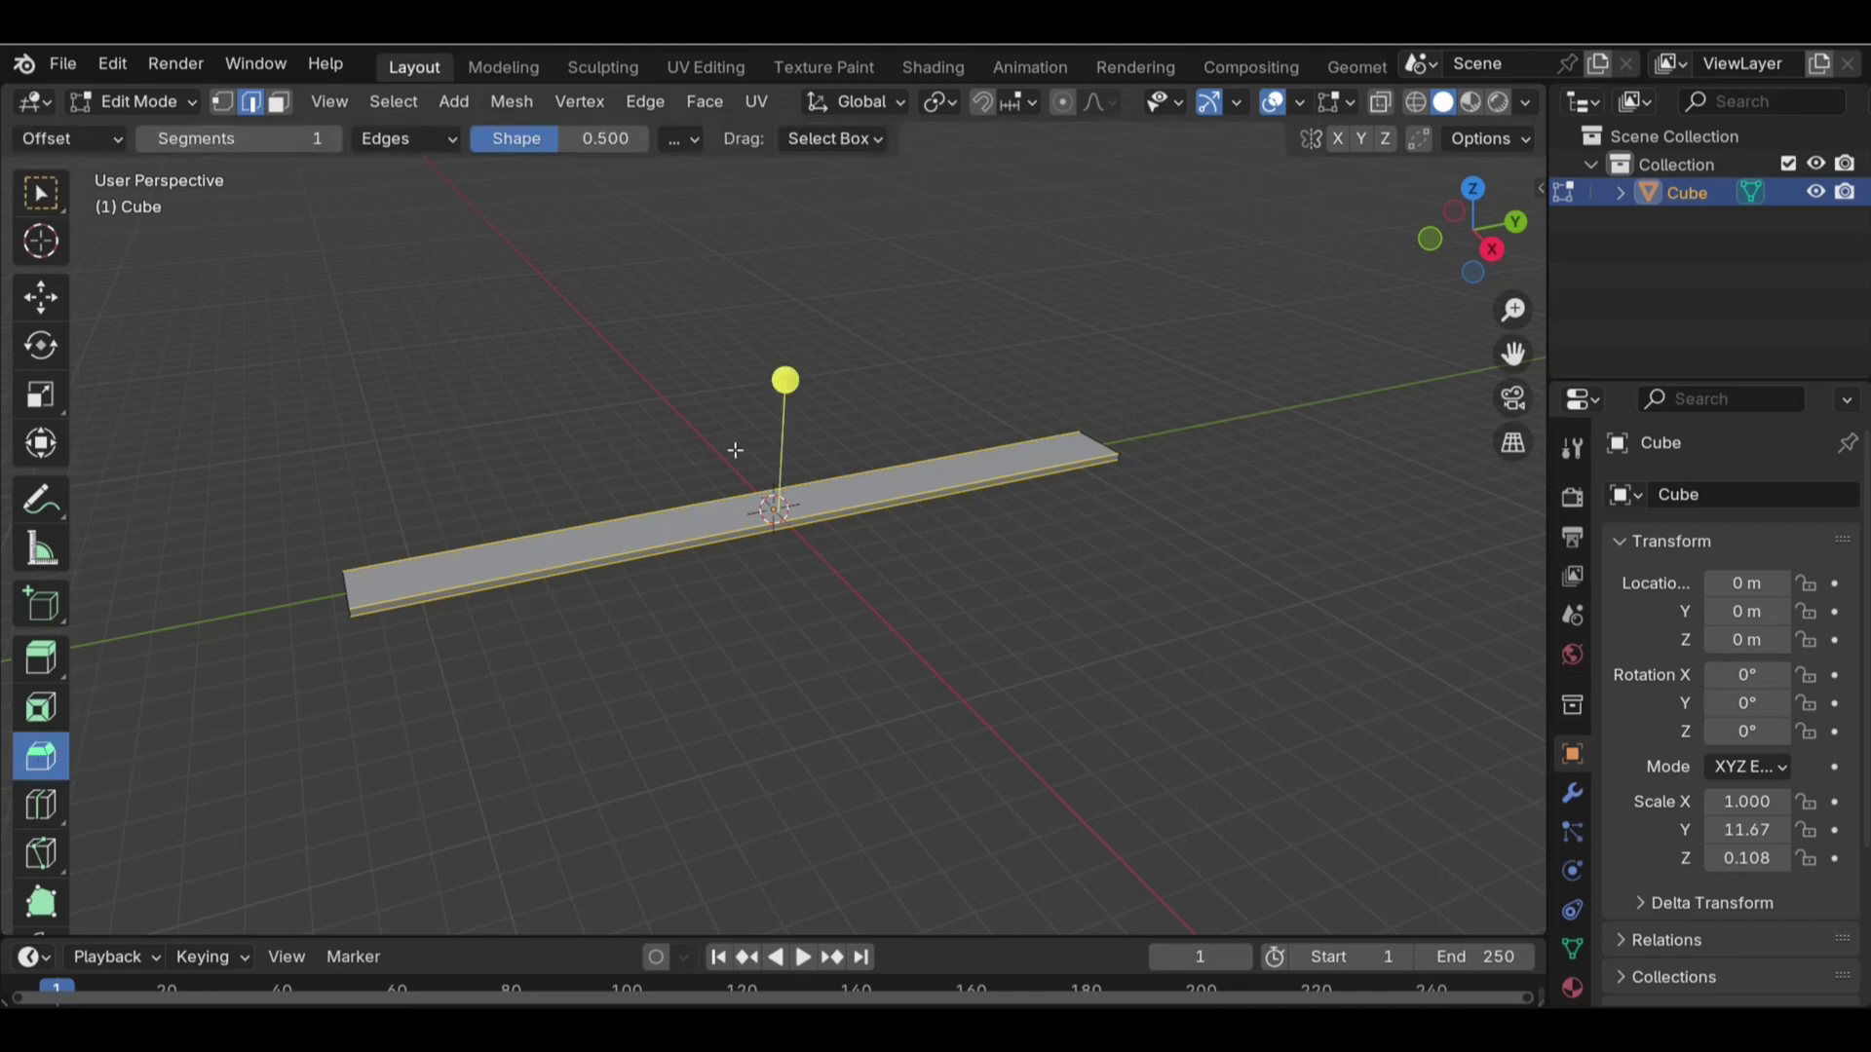
pyautogui.moveTo(785, 382); pyautogui.dragTo(826, 597)
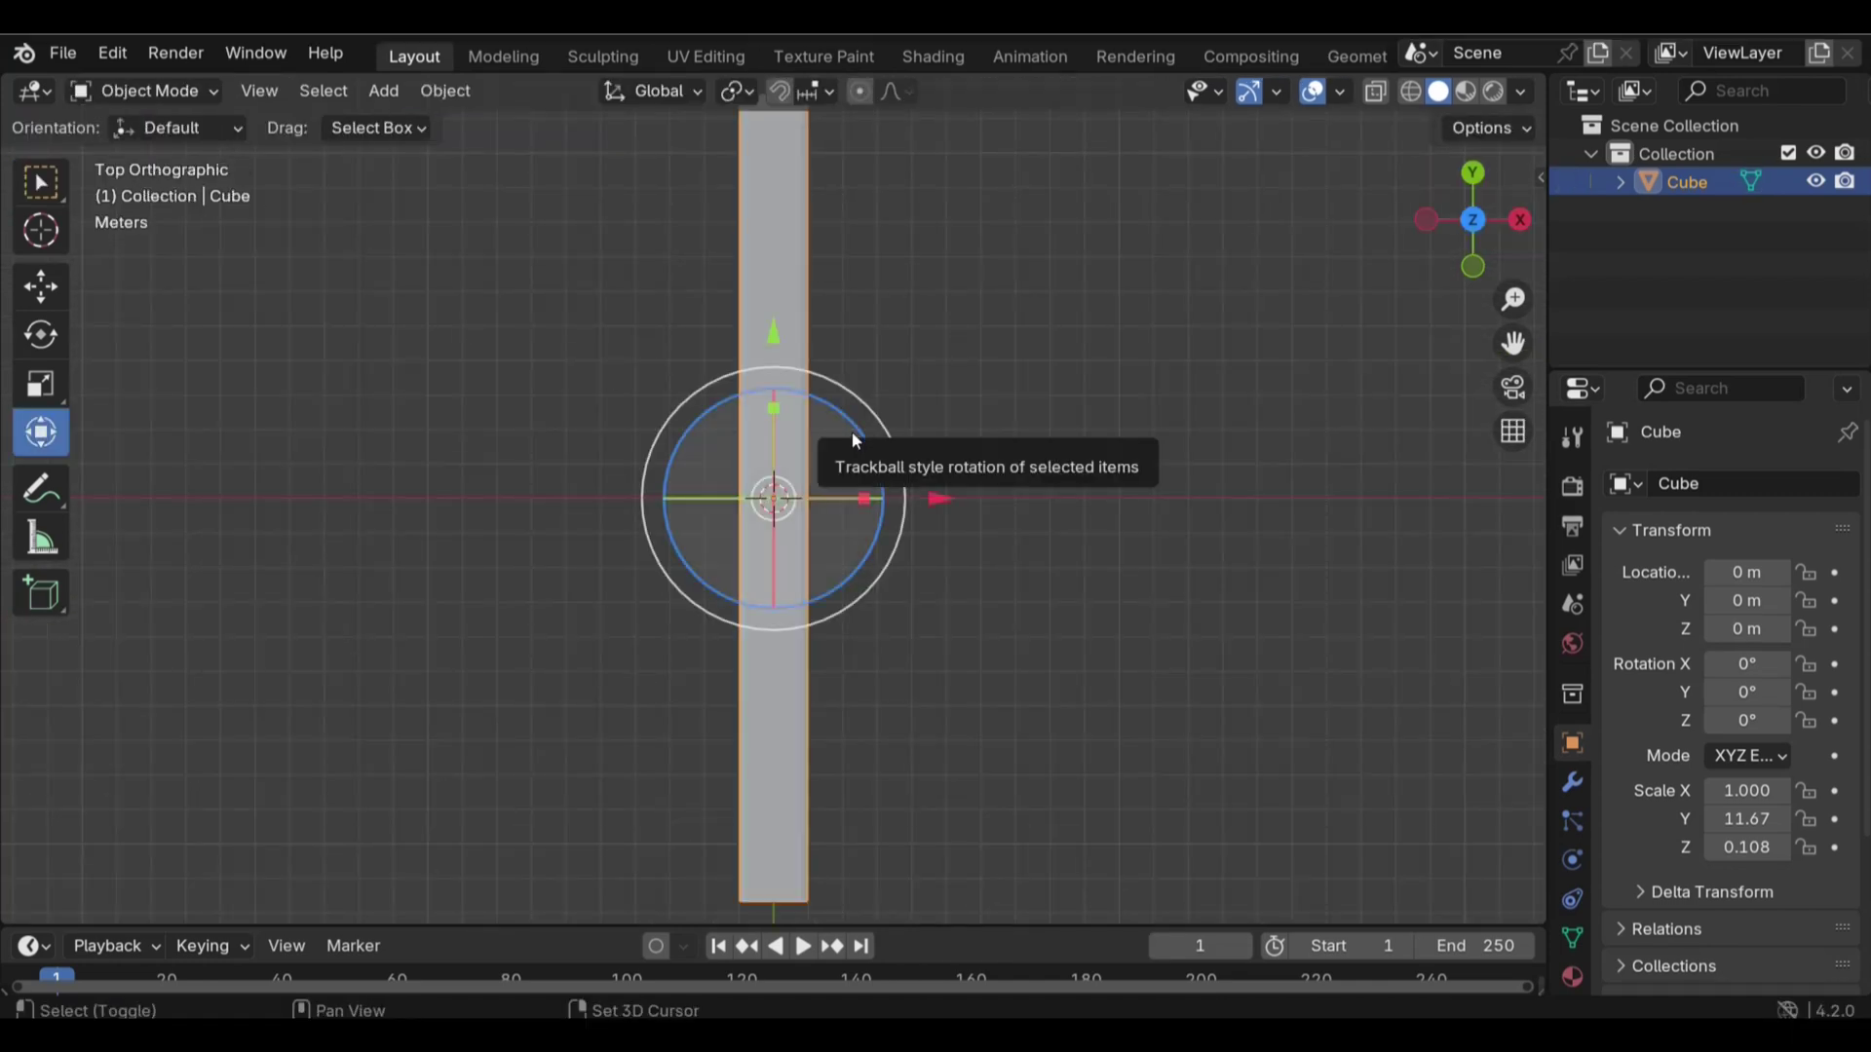
# Duplicate the plank along X and repeat until six planks sit side by side
pyautogui.hotkey('shift', 'd')
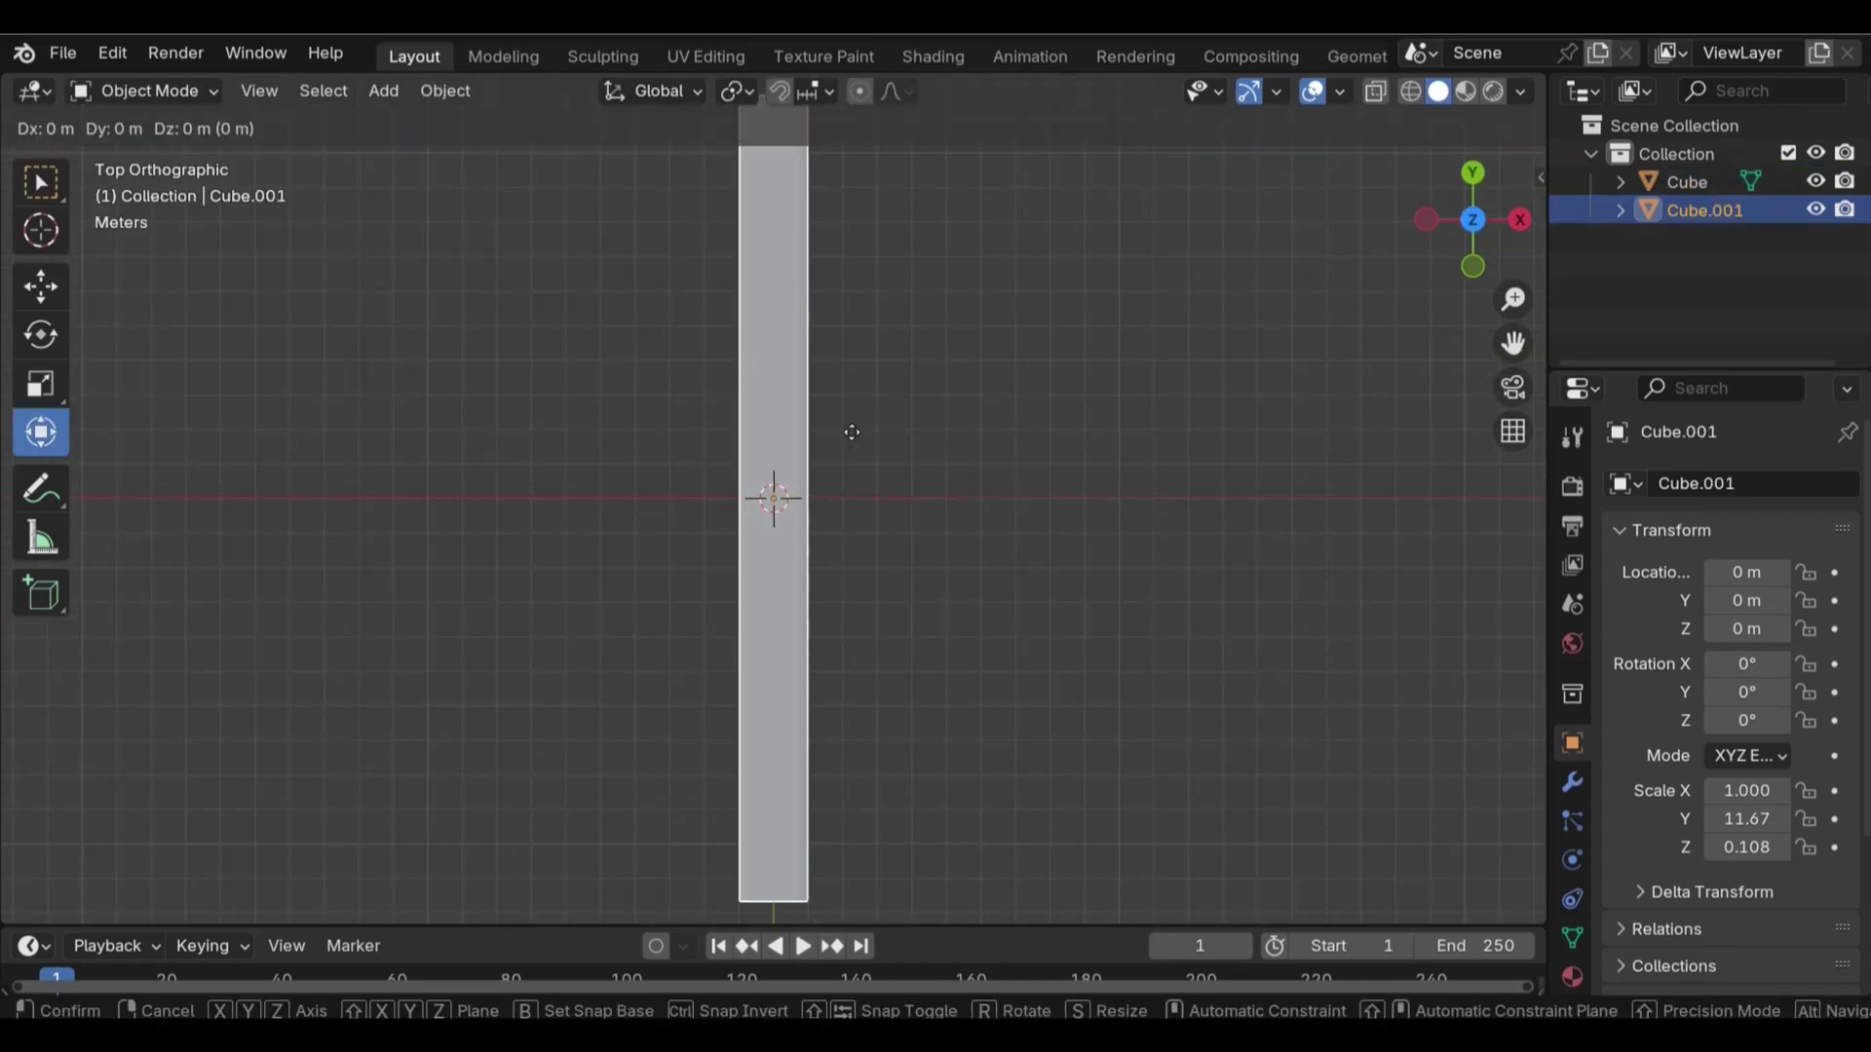
pyautogui.press('x')
pyautogui.click(925, 431)
pyautogui.hotkey('shift', 'r')
pyautogui.hotkey('shift', 'r')
pyautogui.hotkey('shift', 'r')
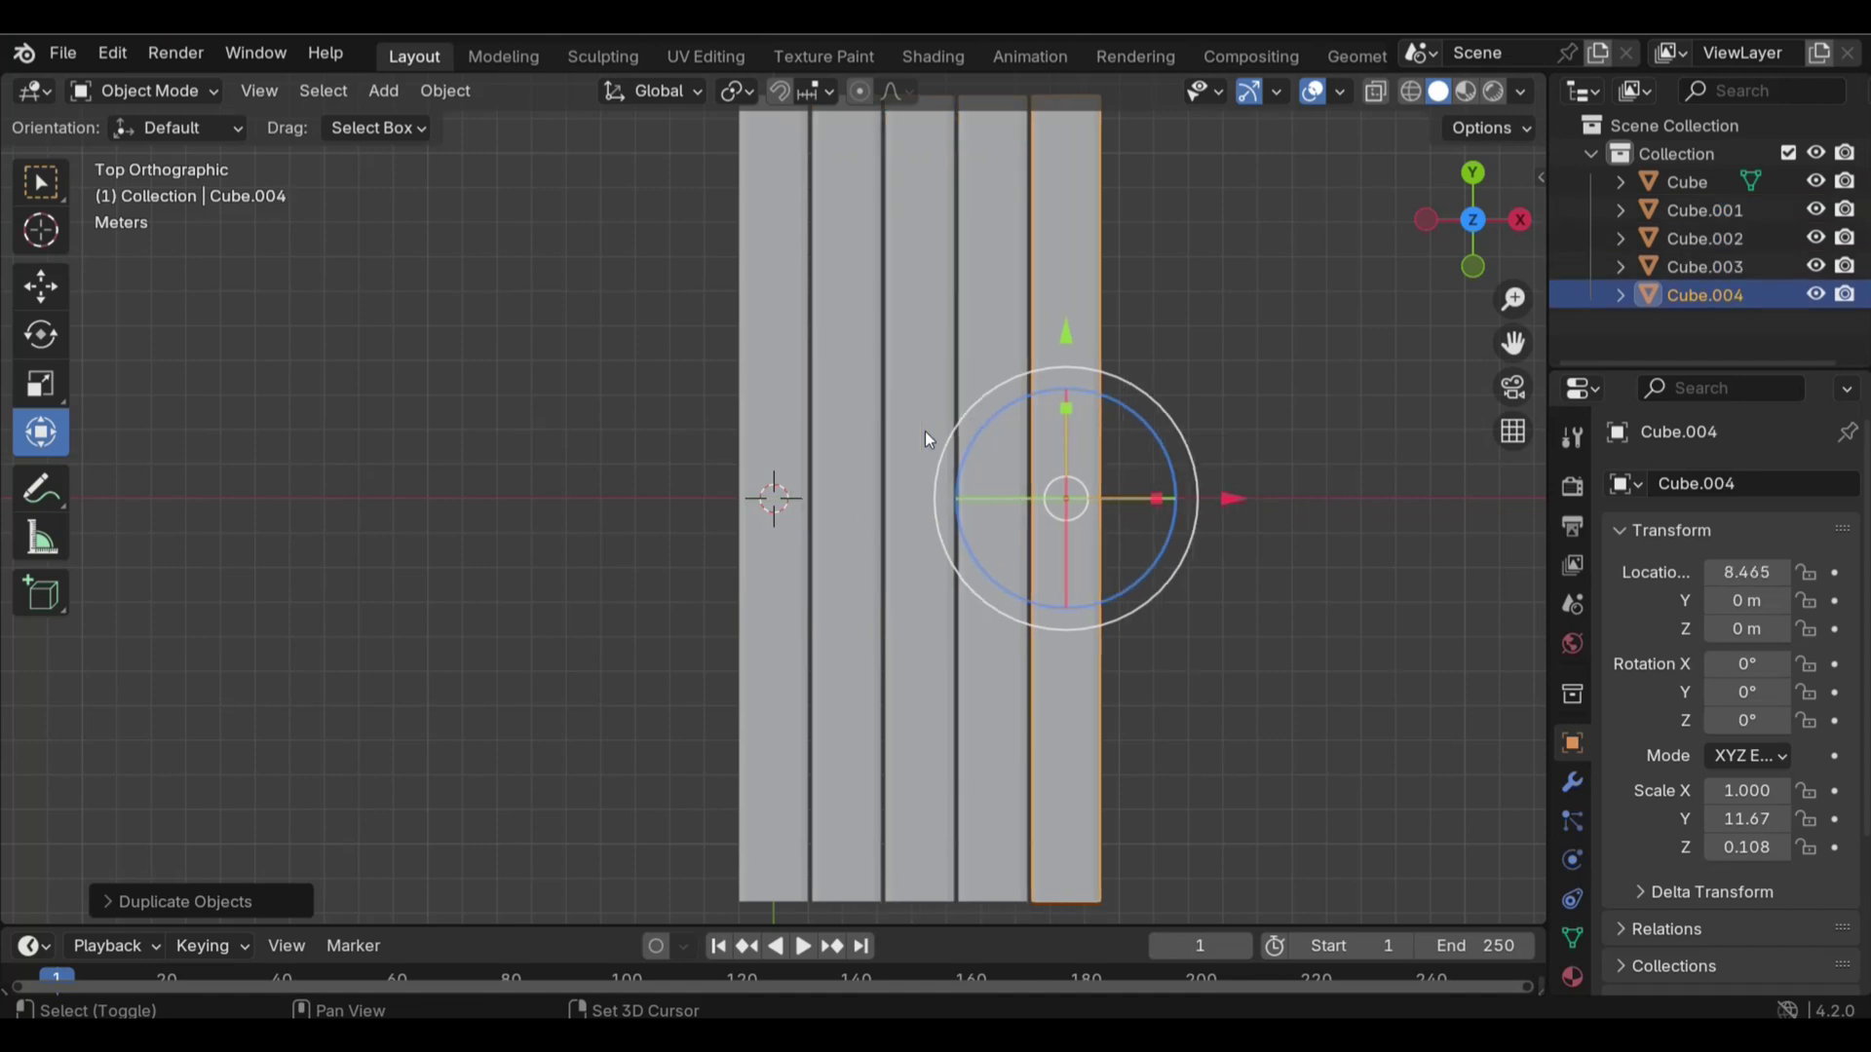
pyautogui.hotkey('shift', 'r')
pyautogui.click(598, 624)
# Box-select all six planks
pyautogui.moveTo(1471, 220); pyautogui.dragTo(1409, 477)
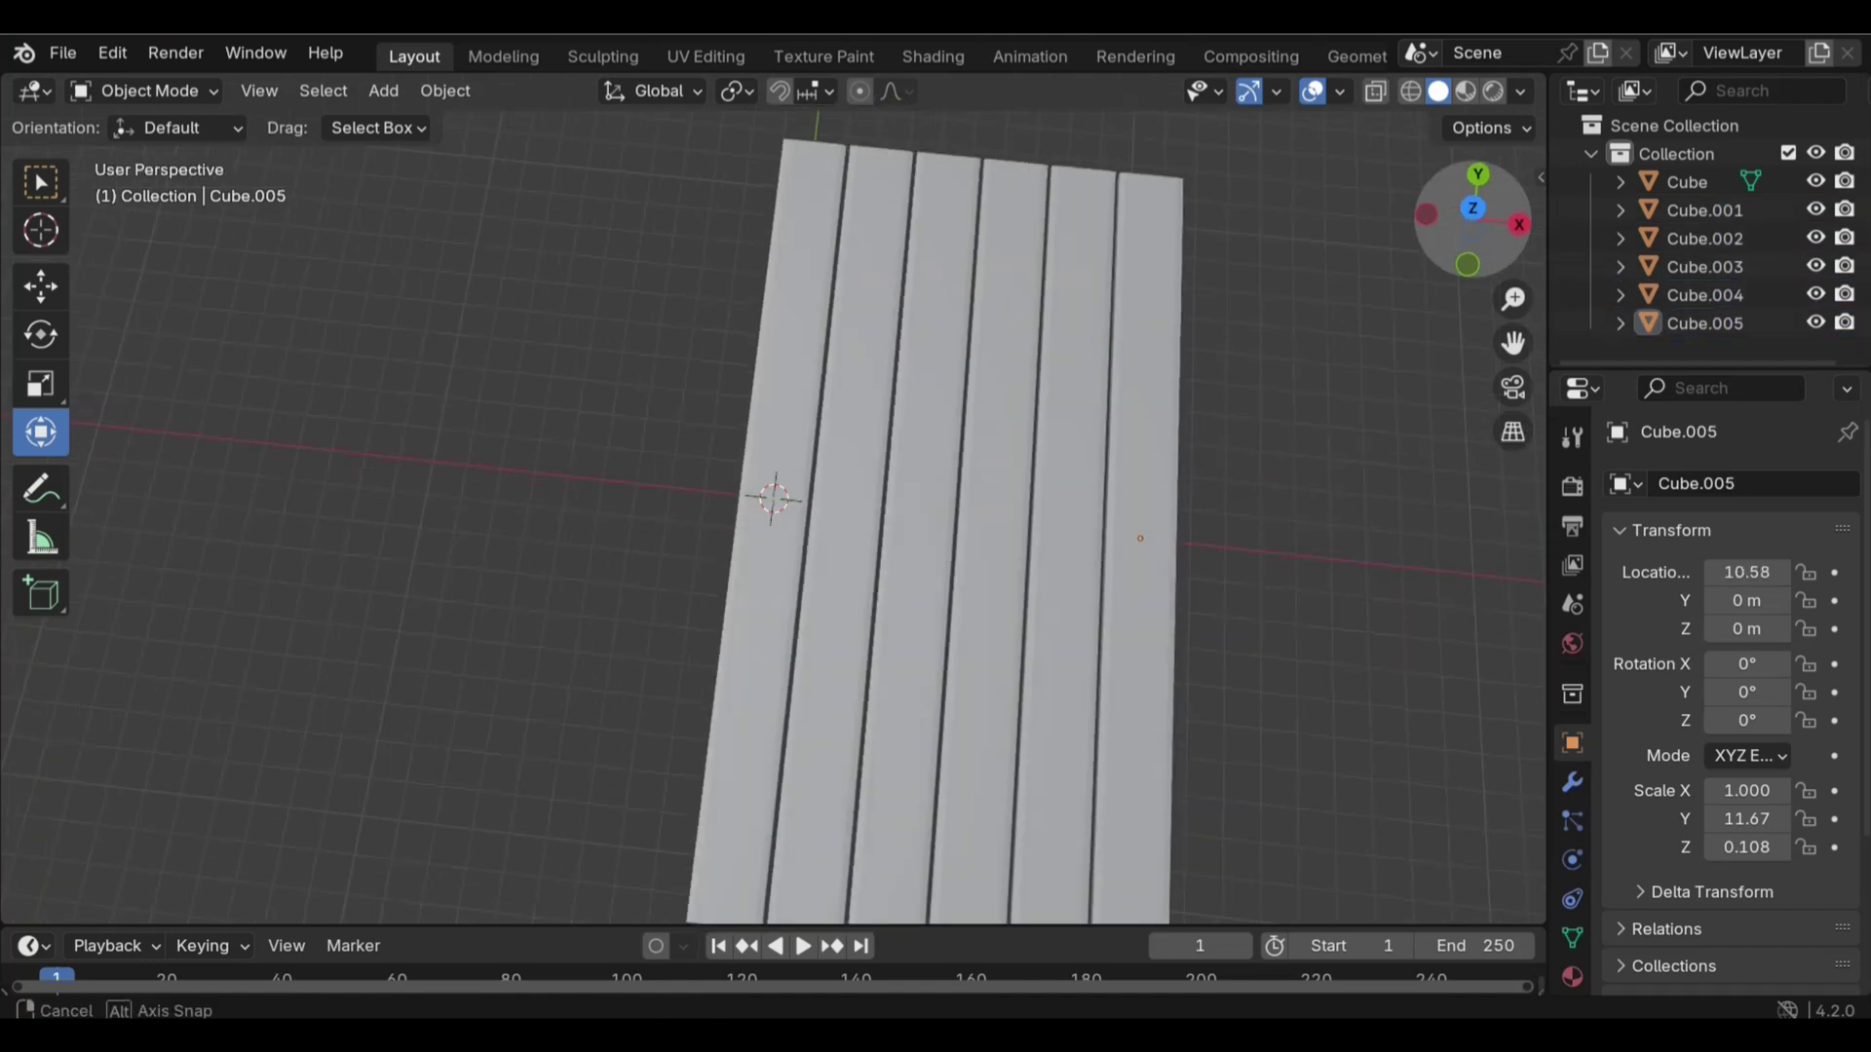
pyautogui.scroll(-2, 1405, 475)
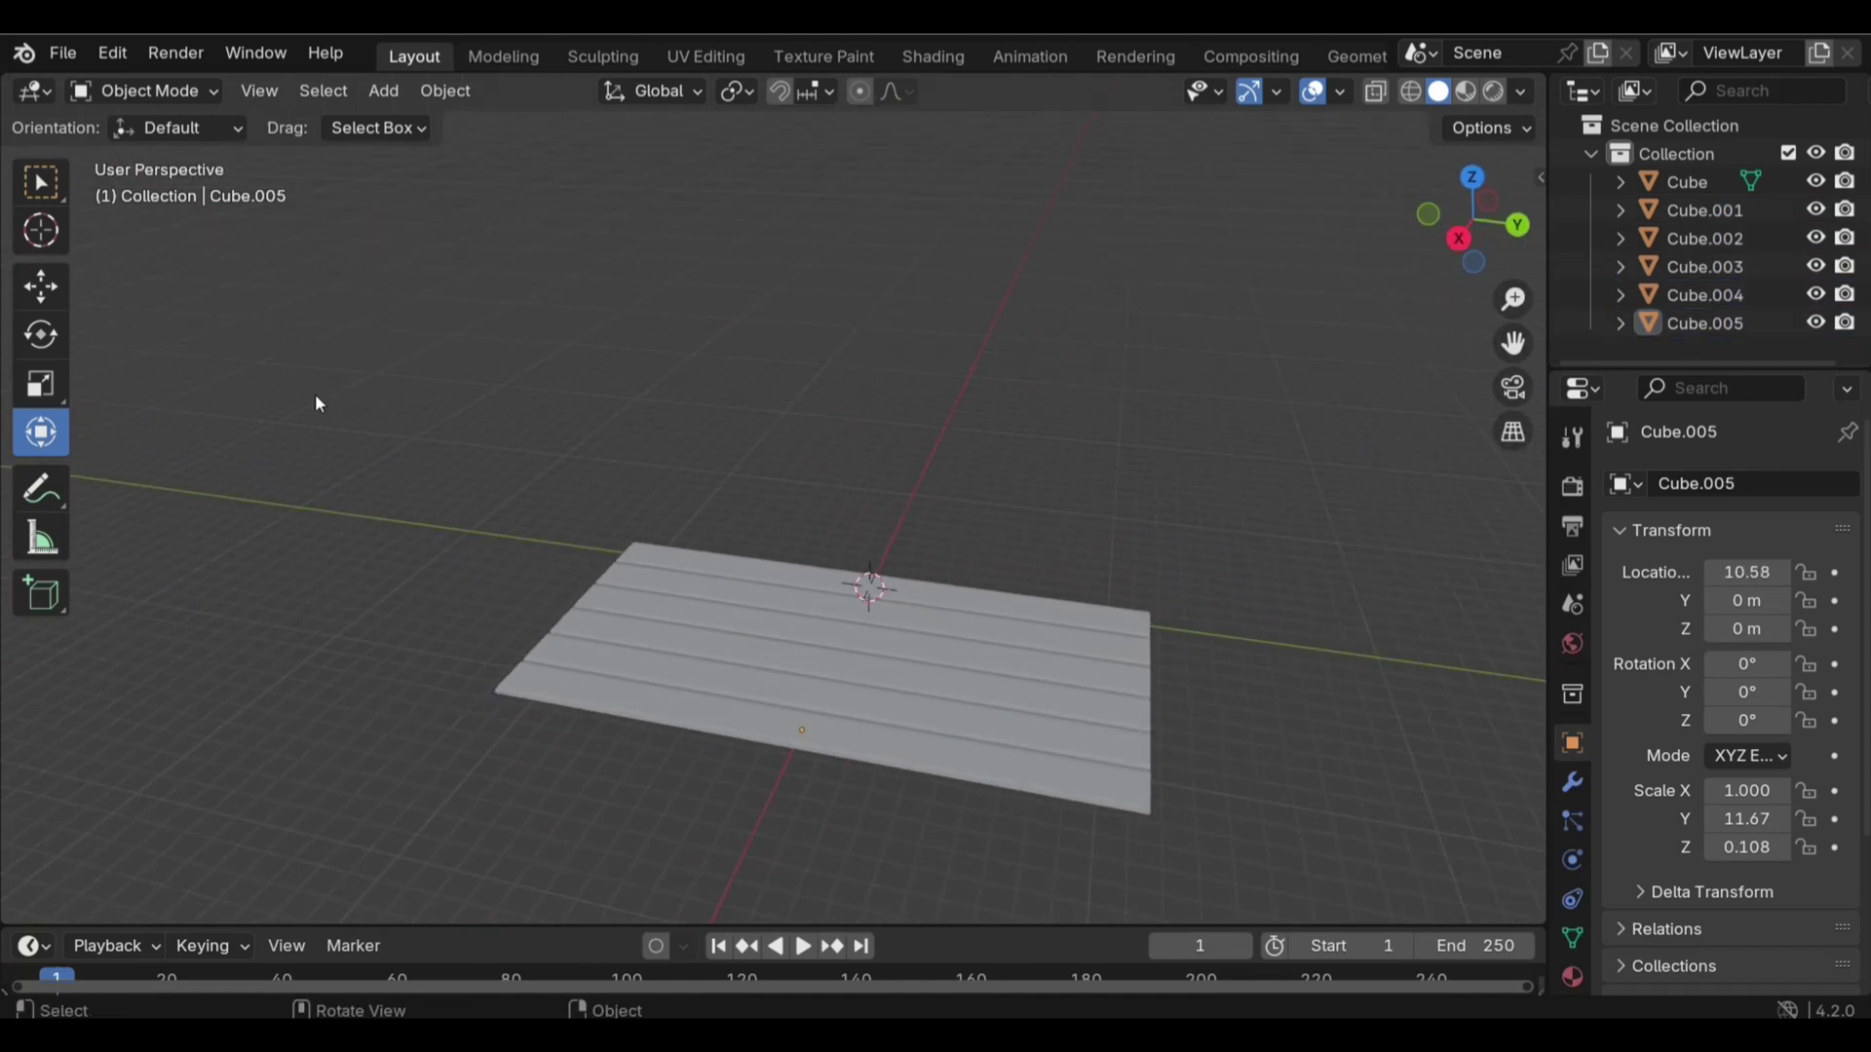
pyautogui.moveTo(531, 460); pyautogui.dragTo(804, 857)
# Join the planks into one floor panel and place a copy along X
pyautogui.hotkey('ctrl', 'j')
pyautogui.hotkey('shift', 'd')
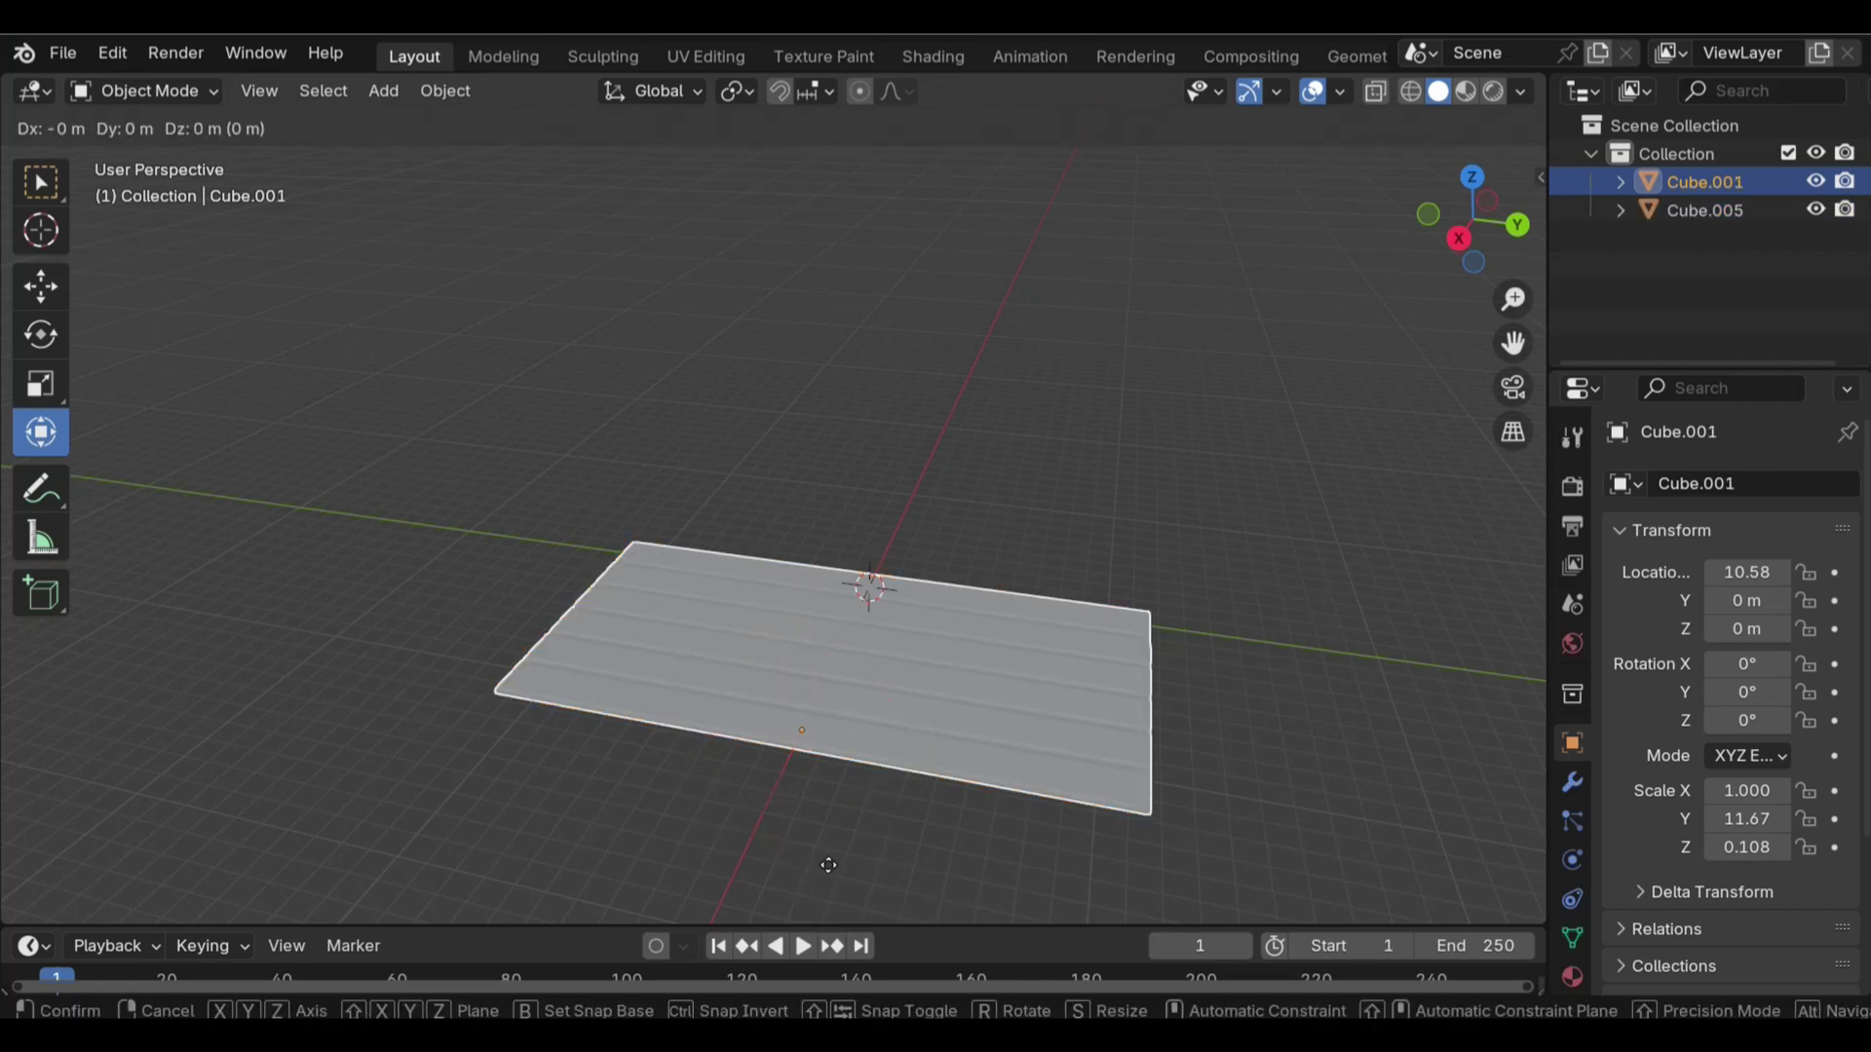
pyautogui.press('x')
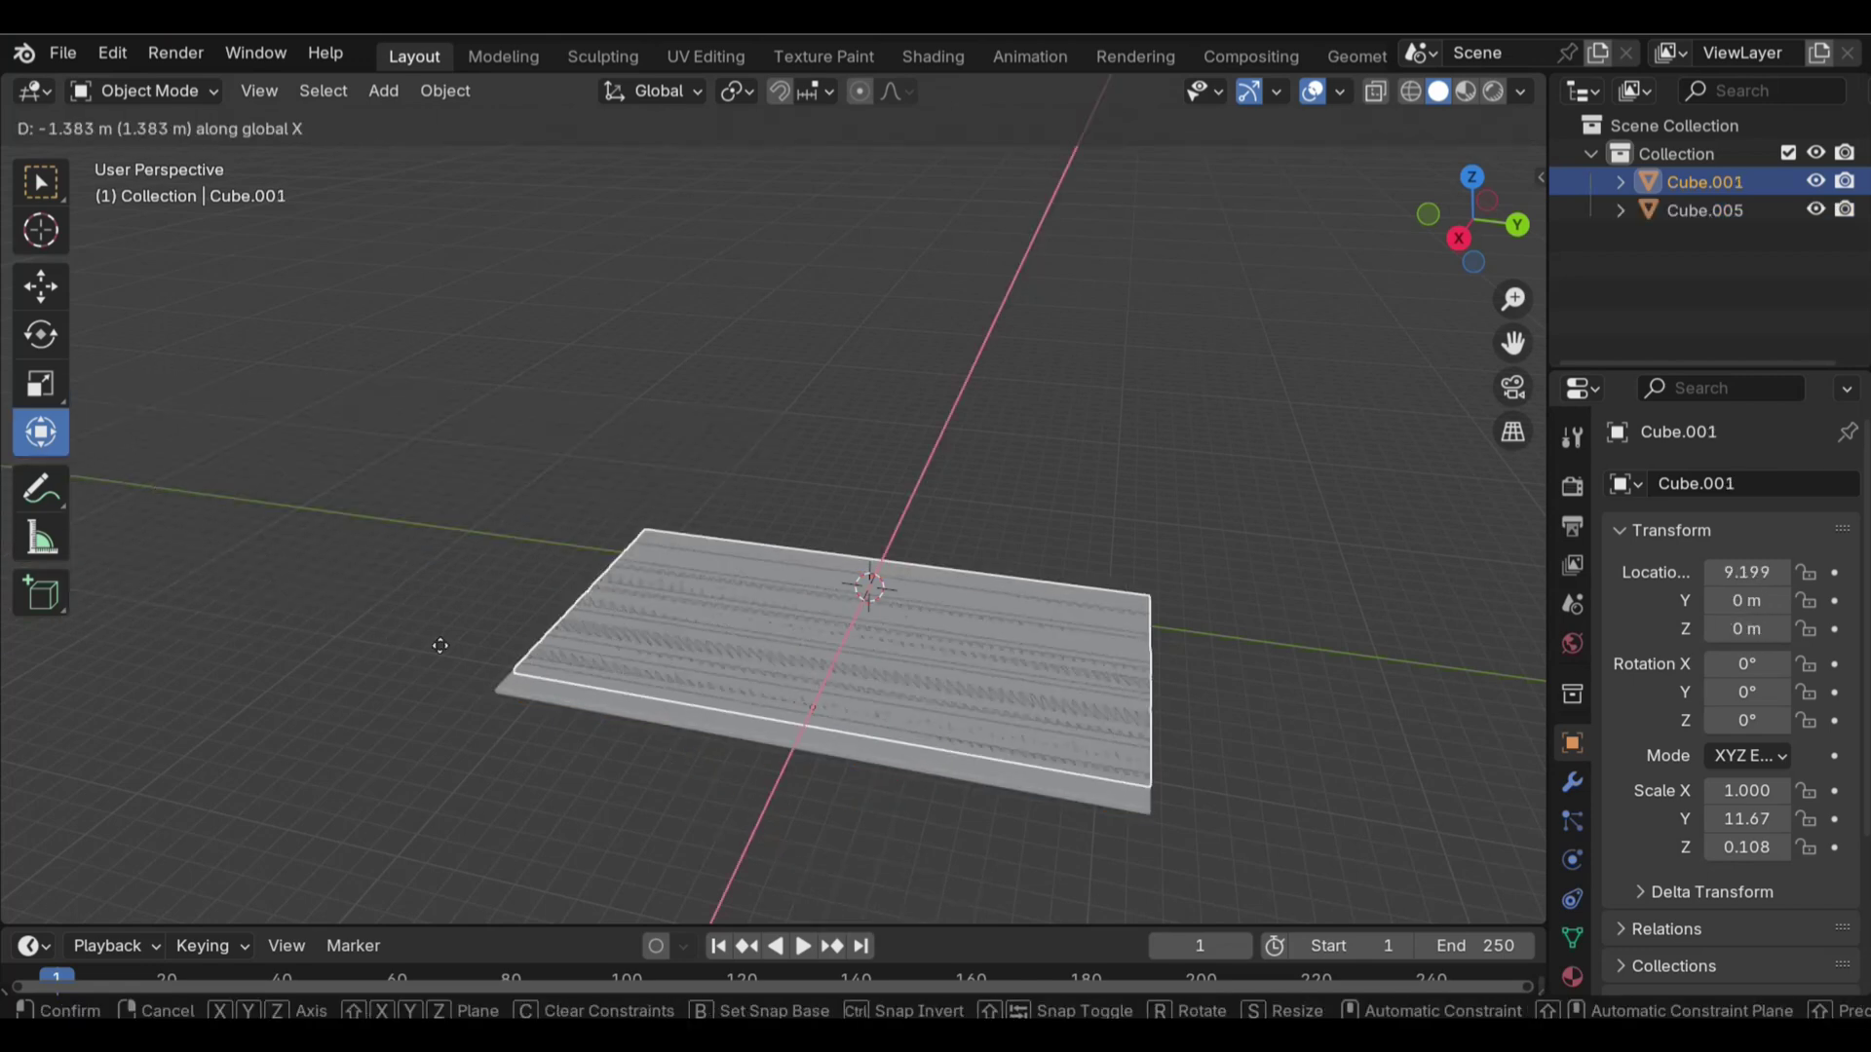
pyautogui.click(271, 873)
# Rotate the copied panel exactly 90° around the Y axis
pyautogui.press('r')
pyautogui.press('y')
pyautogui.click(142, 901)
pyautogui.click(312, 764)
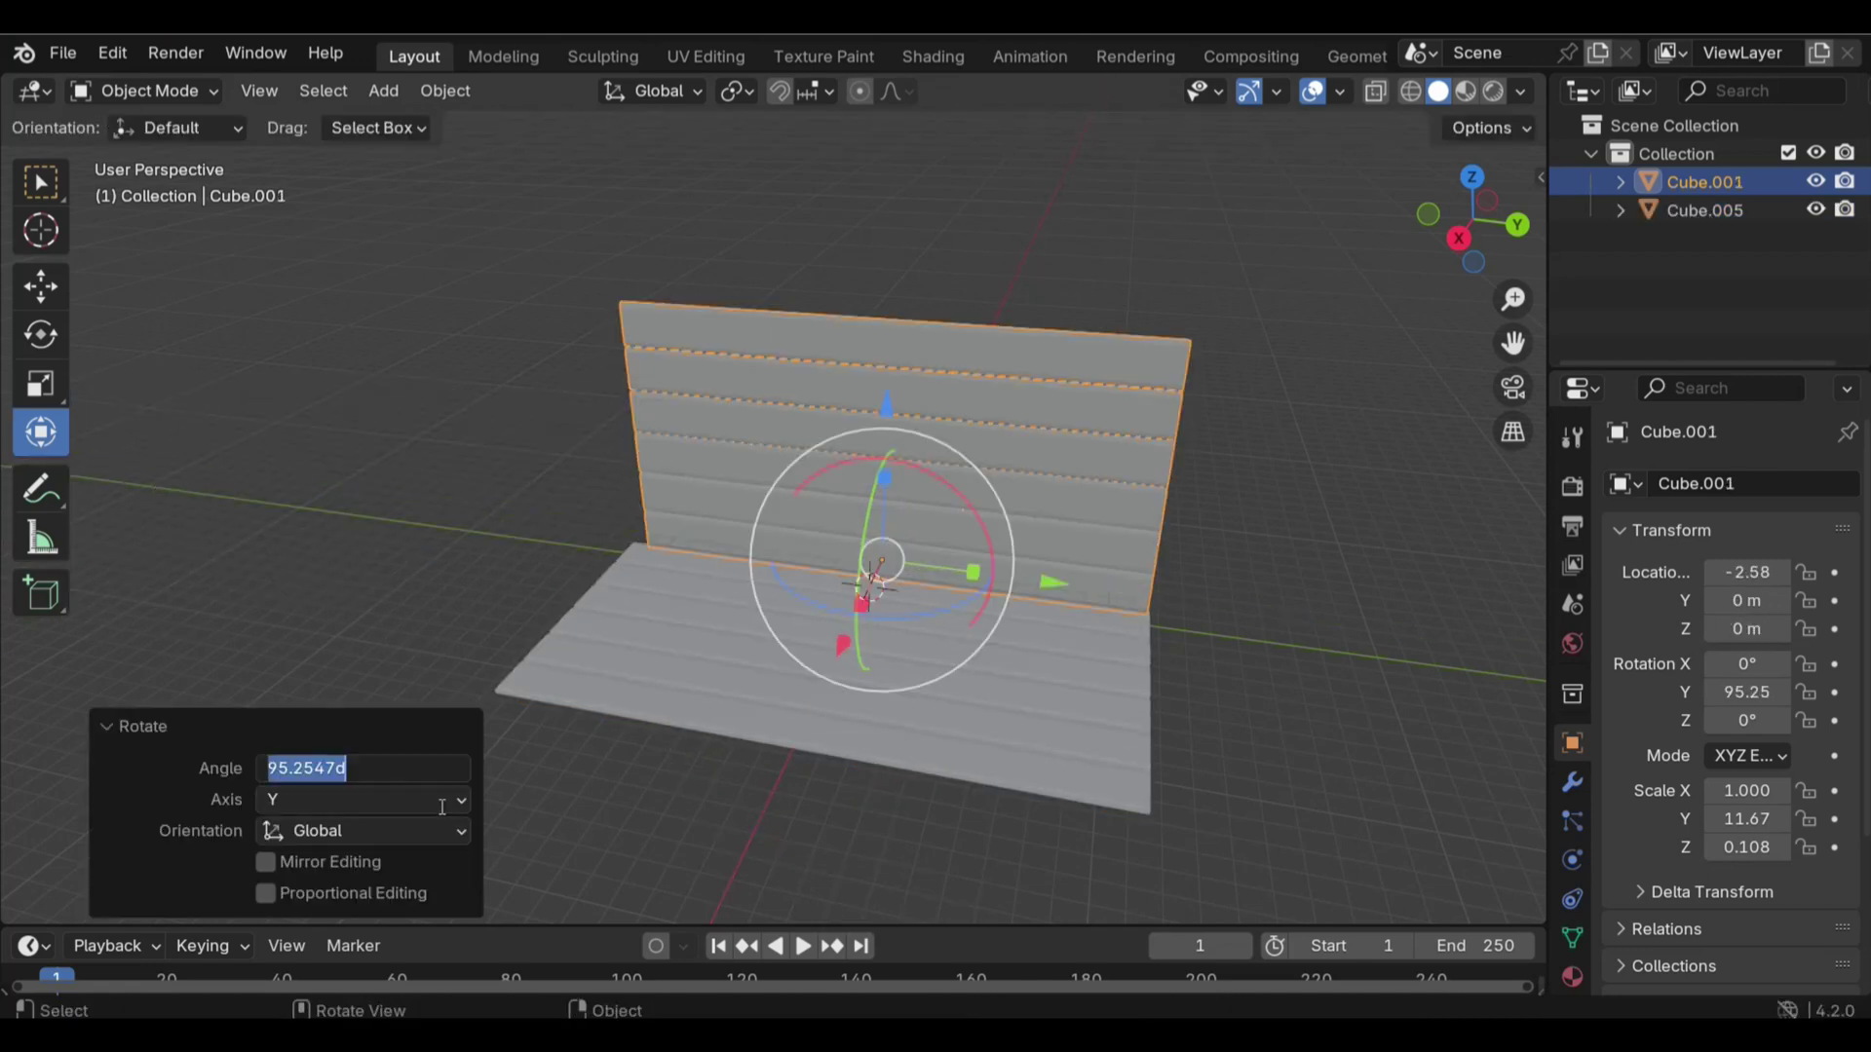
pyautogui.write('90')
pyautogui.press('Return')
pyautogui.click(875, 846)
# Raise the upright panel and slide it to the floor's edge as a wall
pyautogui.moveTo(875, 846); pyautogui.dragTo(1488, 504, button='middle')
pyautogui.press('KP_3')
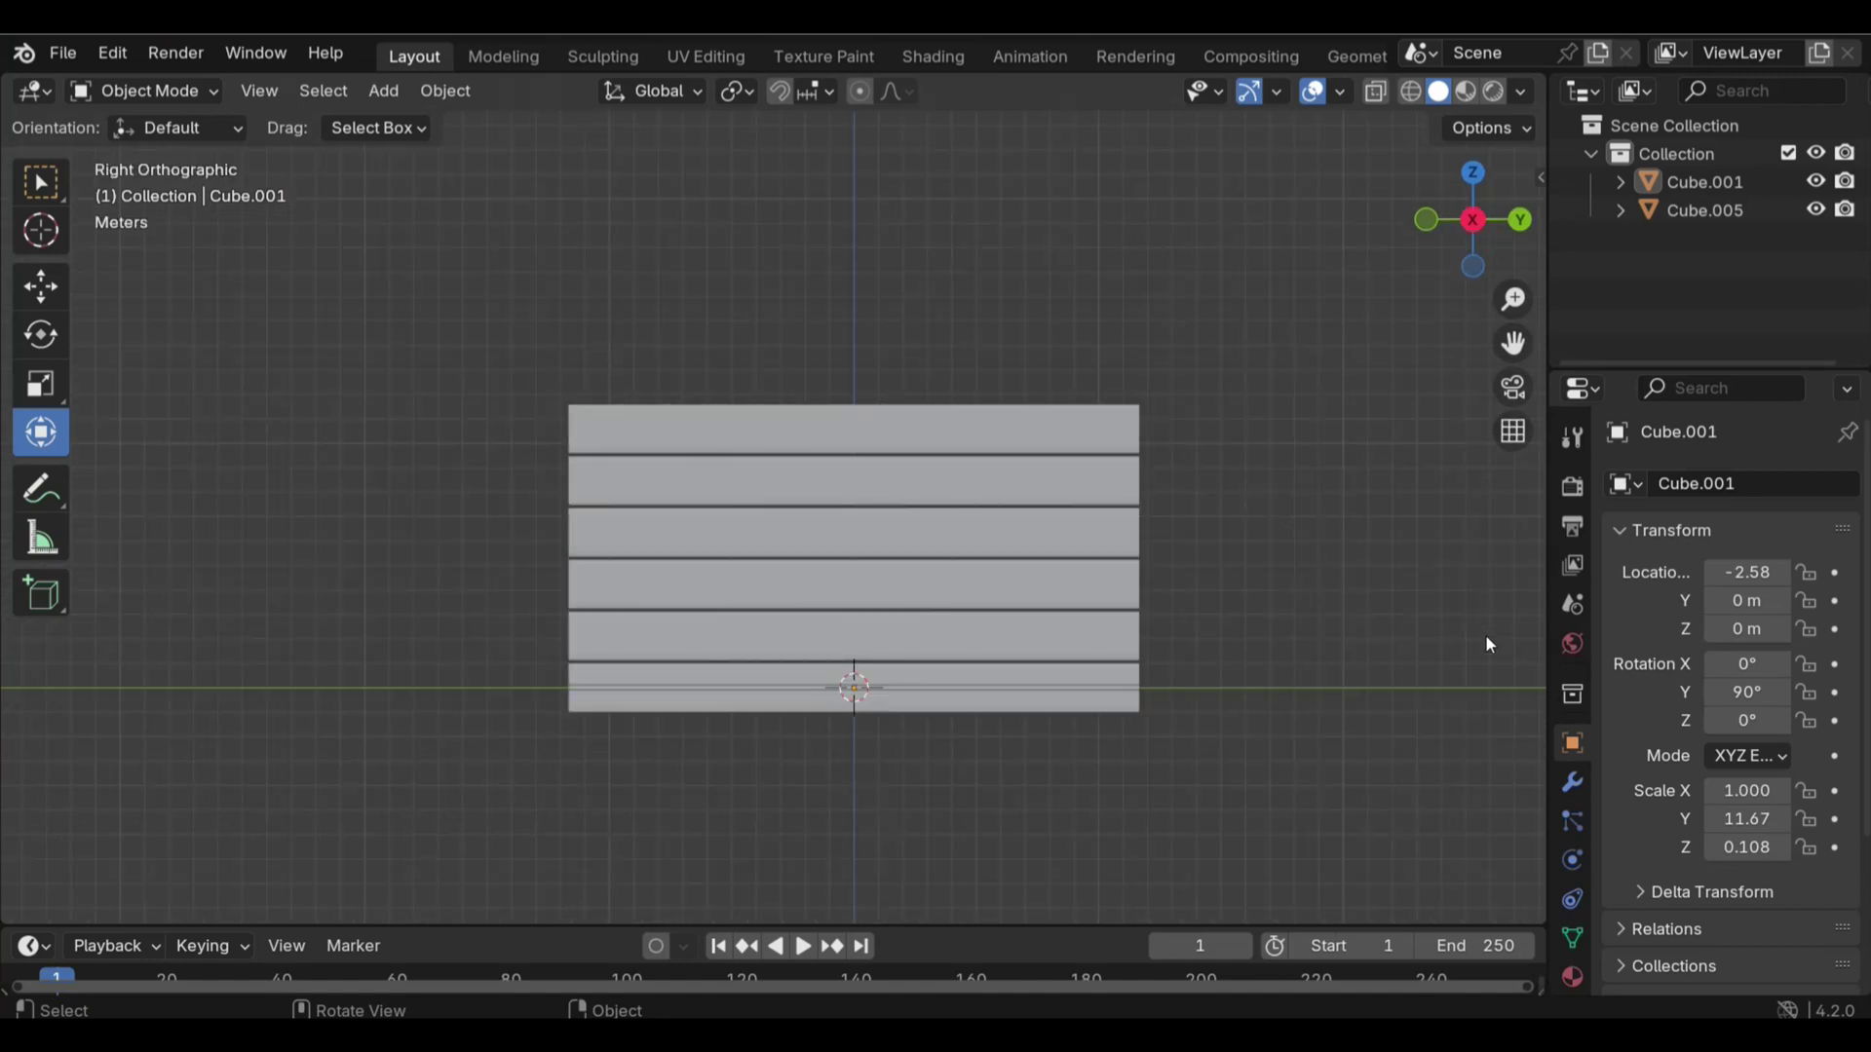
pyautogui.click(896, 595)
pyautogui.moveTo(854, 524); pyautogui.dragTo(853, 498)
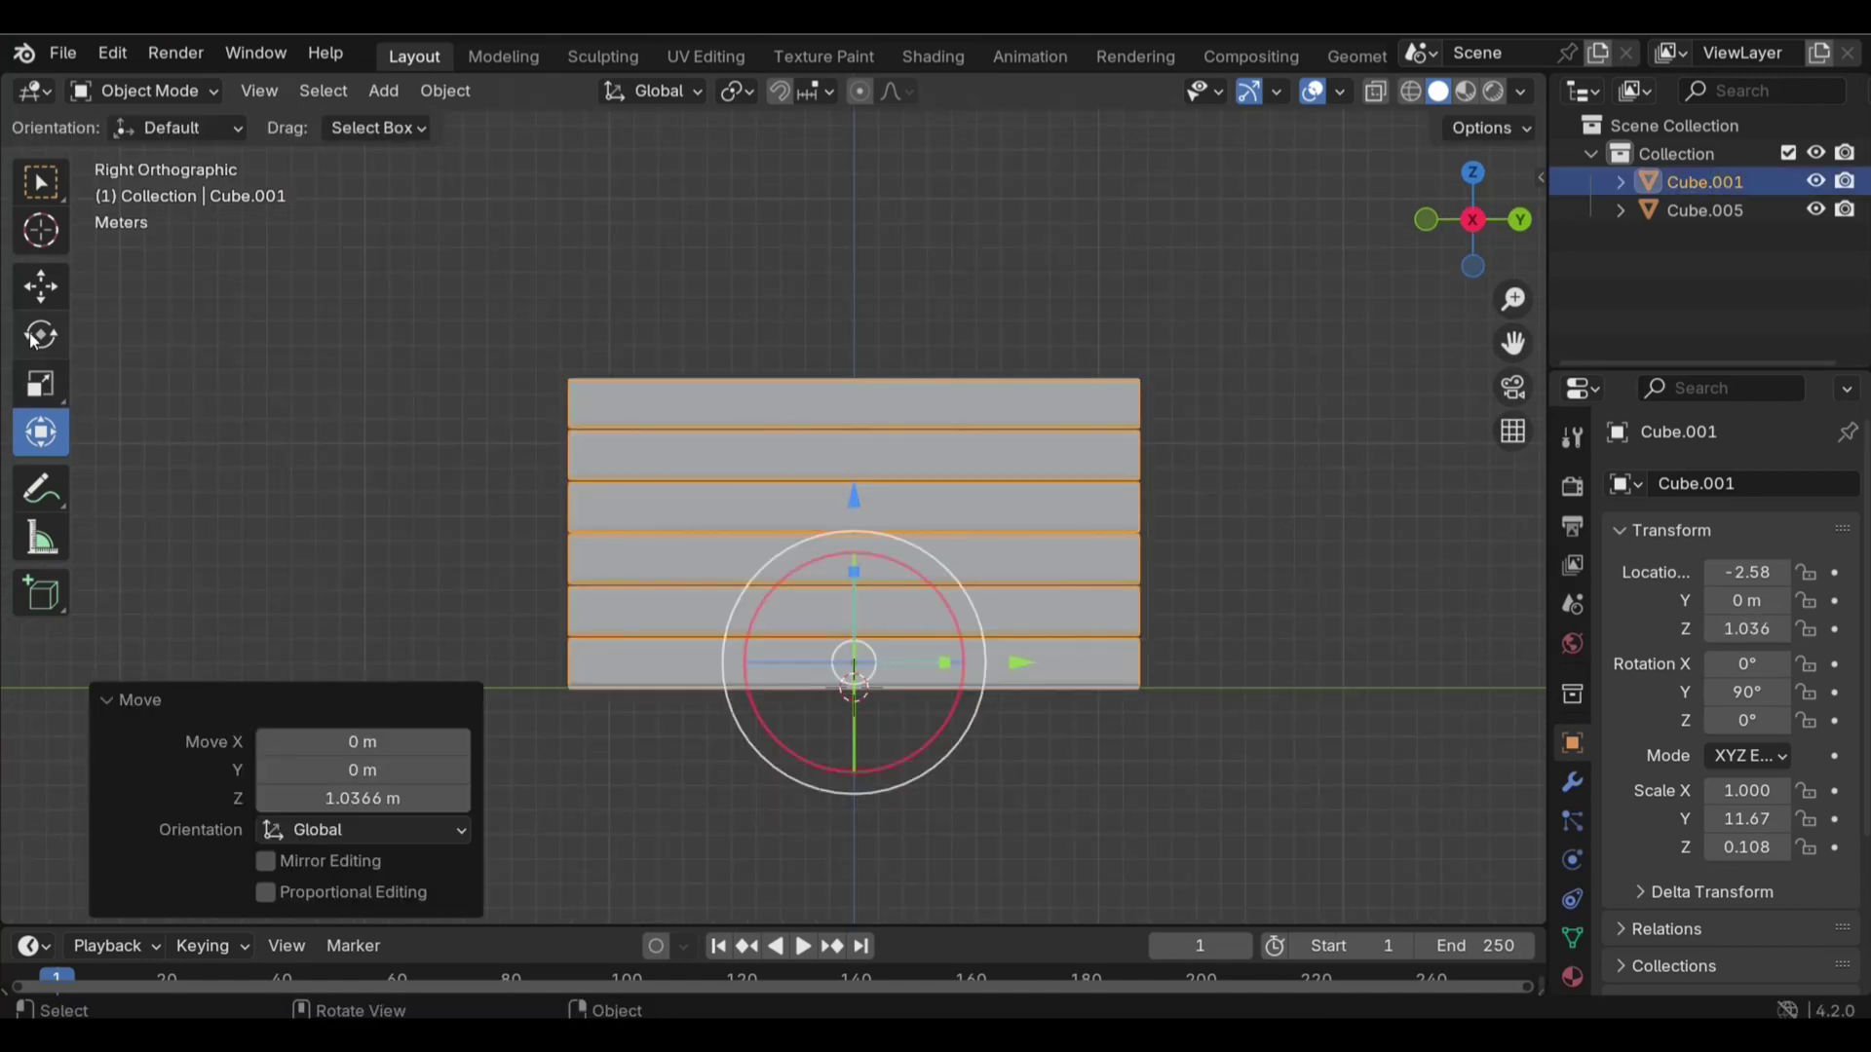
pyautogui.moveTo(853, 497); pyautogui.dragTo(973, 688, button='middle')
pyautogui.moveTo(973, 688); pyautogui.dragTo(1053, 723)
# Copy the wall along X to the floor's opposite edge
pyautogui.hotkey('shift', 'd')
pyautogui.press('x')
pyautogui.click(1212, 697)
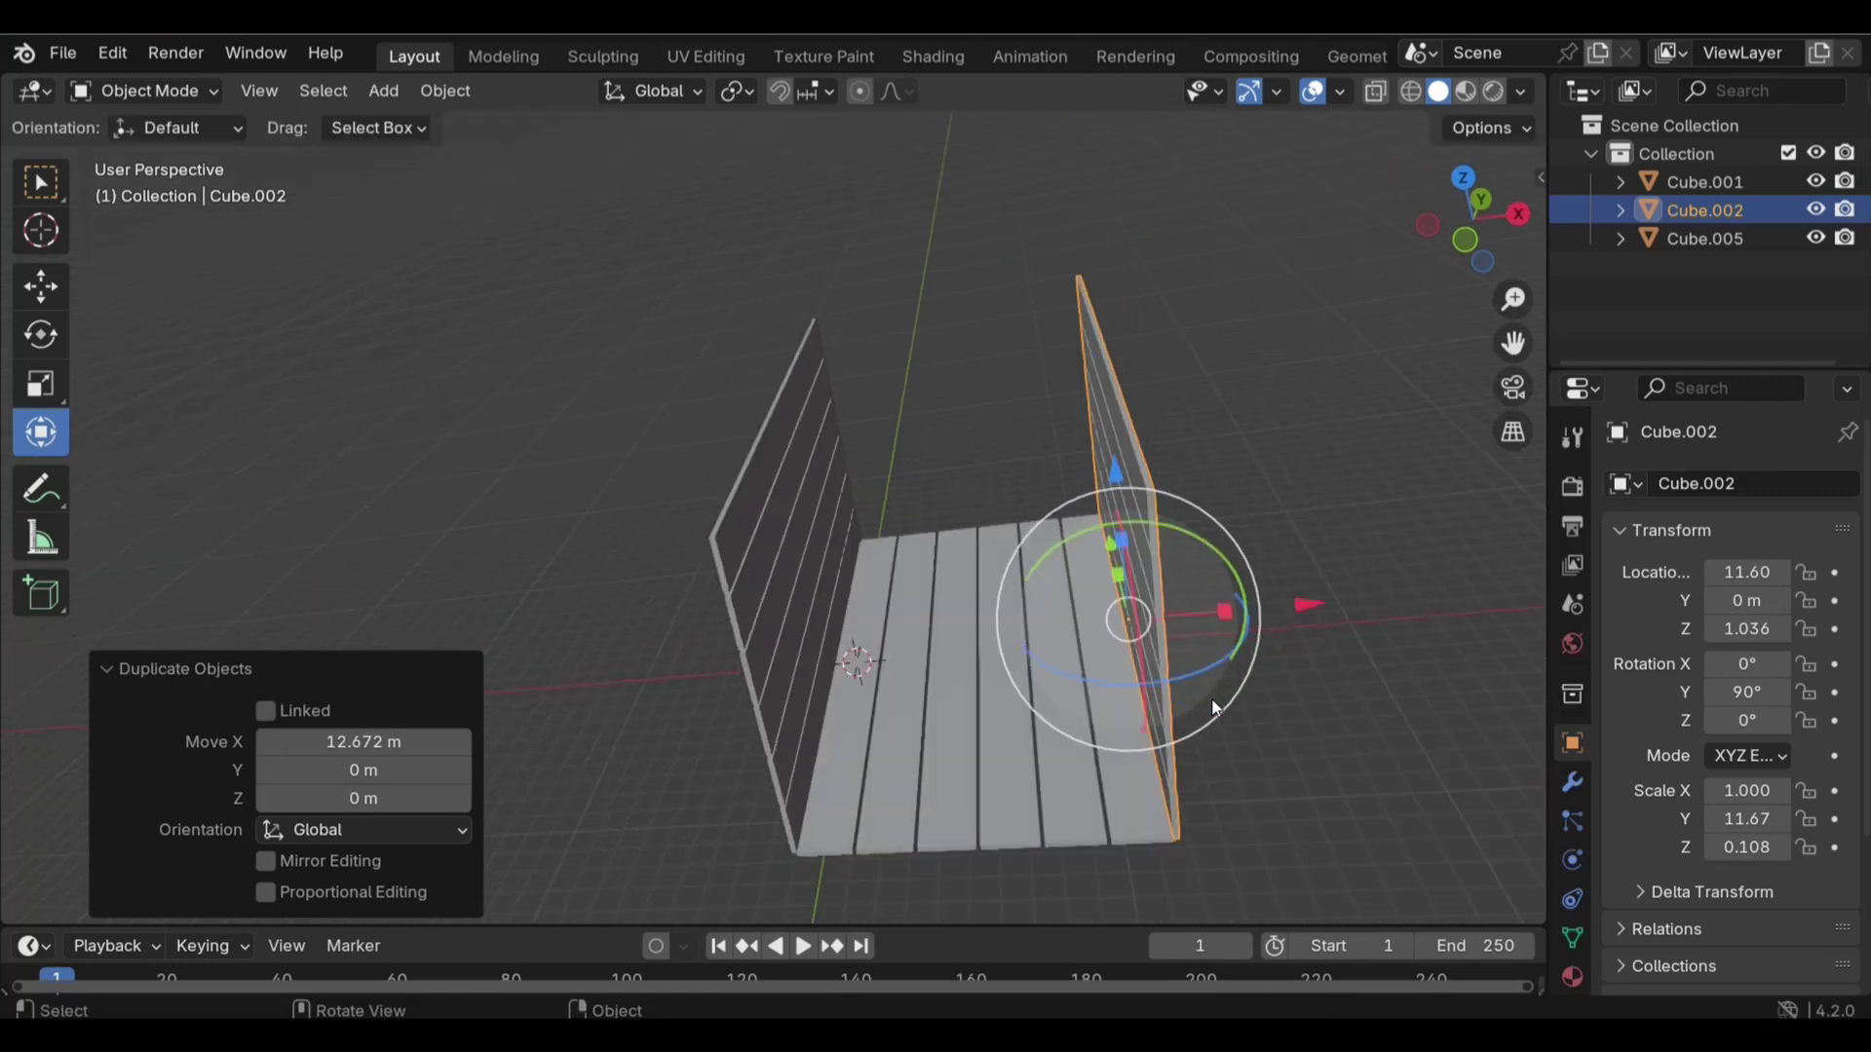
pyautogui.moveTo(1212, 698); pyautogui.dragTo(739, 587, button='middle')
# Duplicate the first wall along Y and rotate it crosswise for an end wall
pyautogui.click(739, 587)
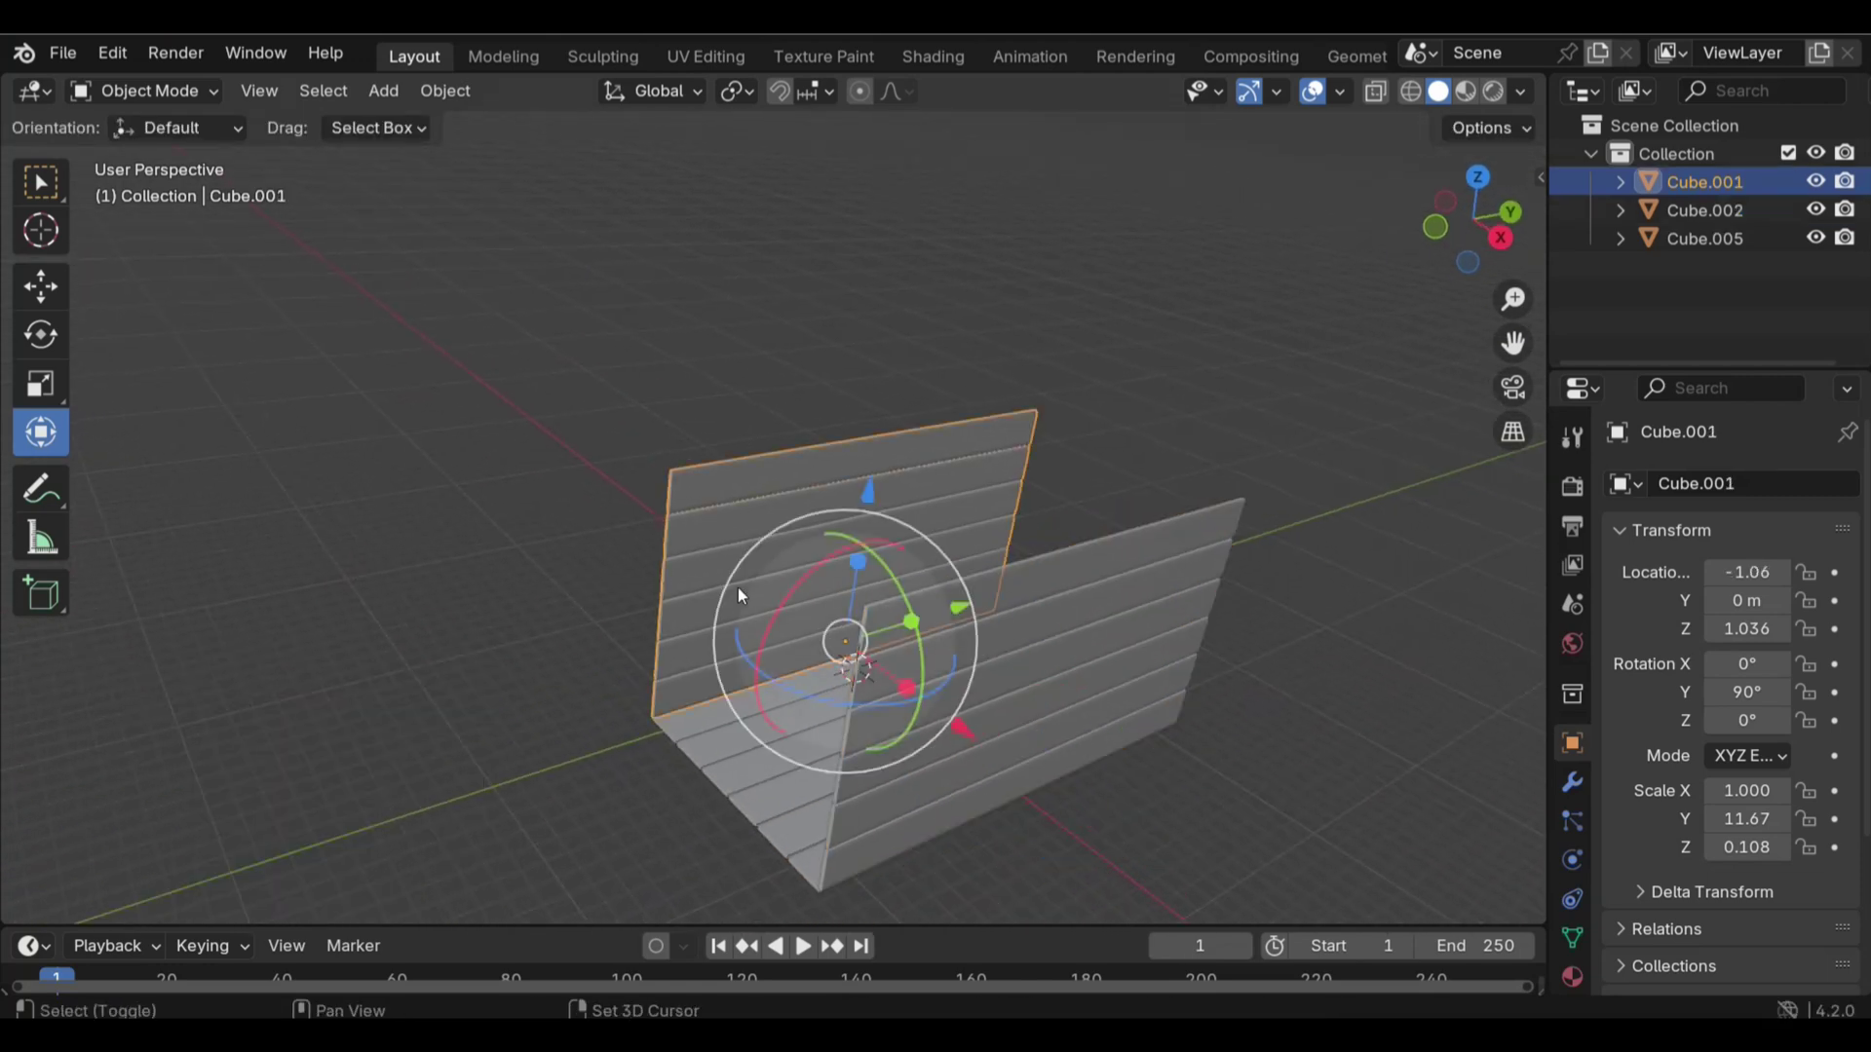
pyautogui.hotkey('shift', 'd')
pyautogui.press('y')
pyautogui.click(360, 521)
pyautogui.press('r')
pyautogui.press('z')
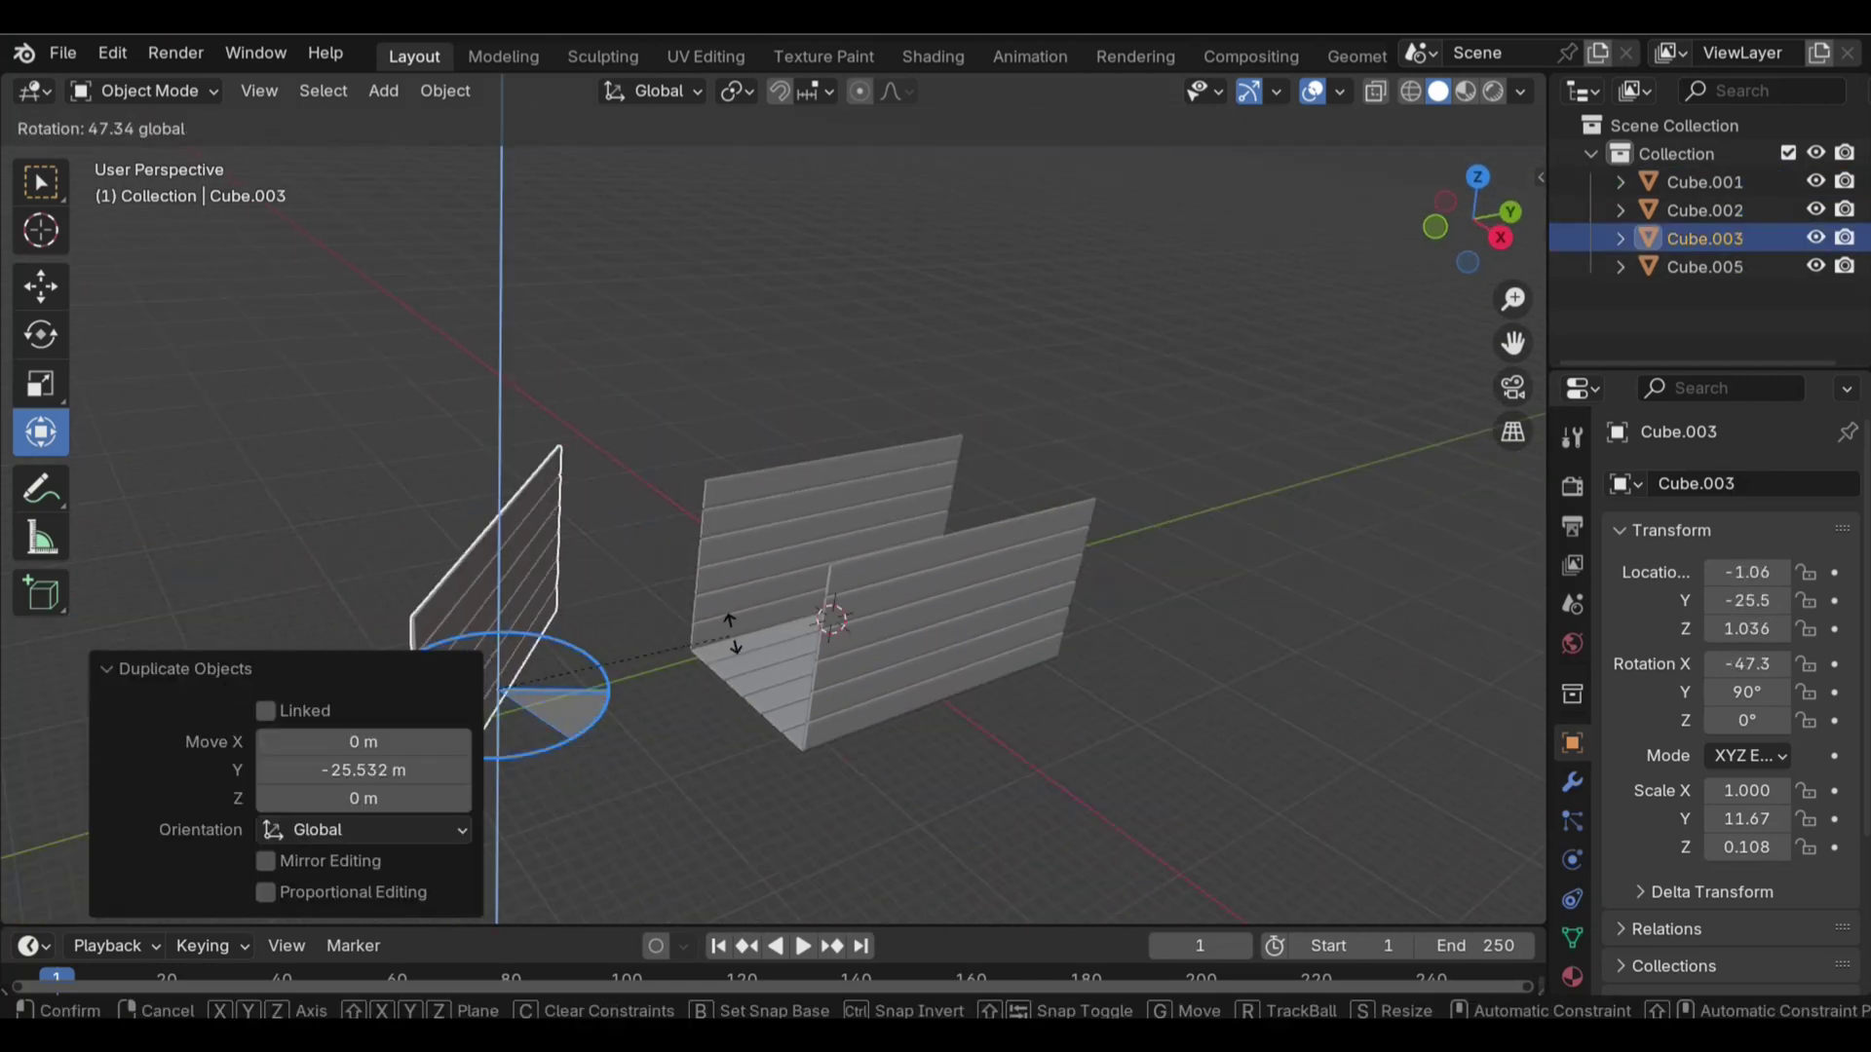
pyautogui.click(520, 823)
# Move the end wall to the floor's end and align it along Y and X in top view
pyautogui.press('g')
pyautogui.press('y')
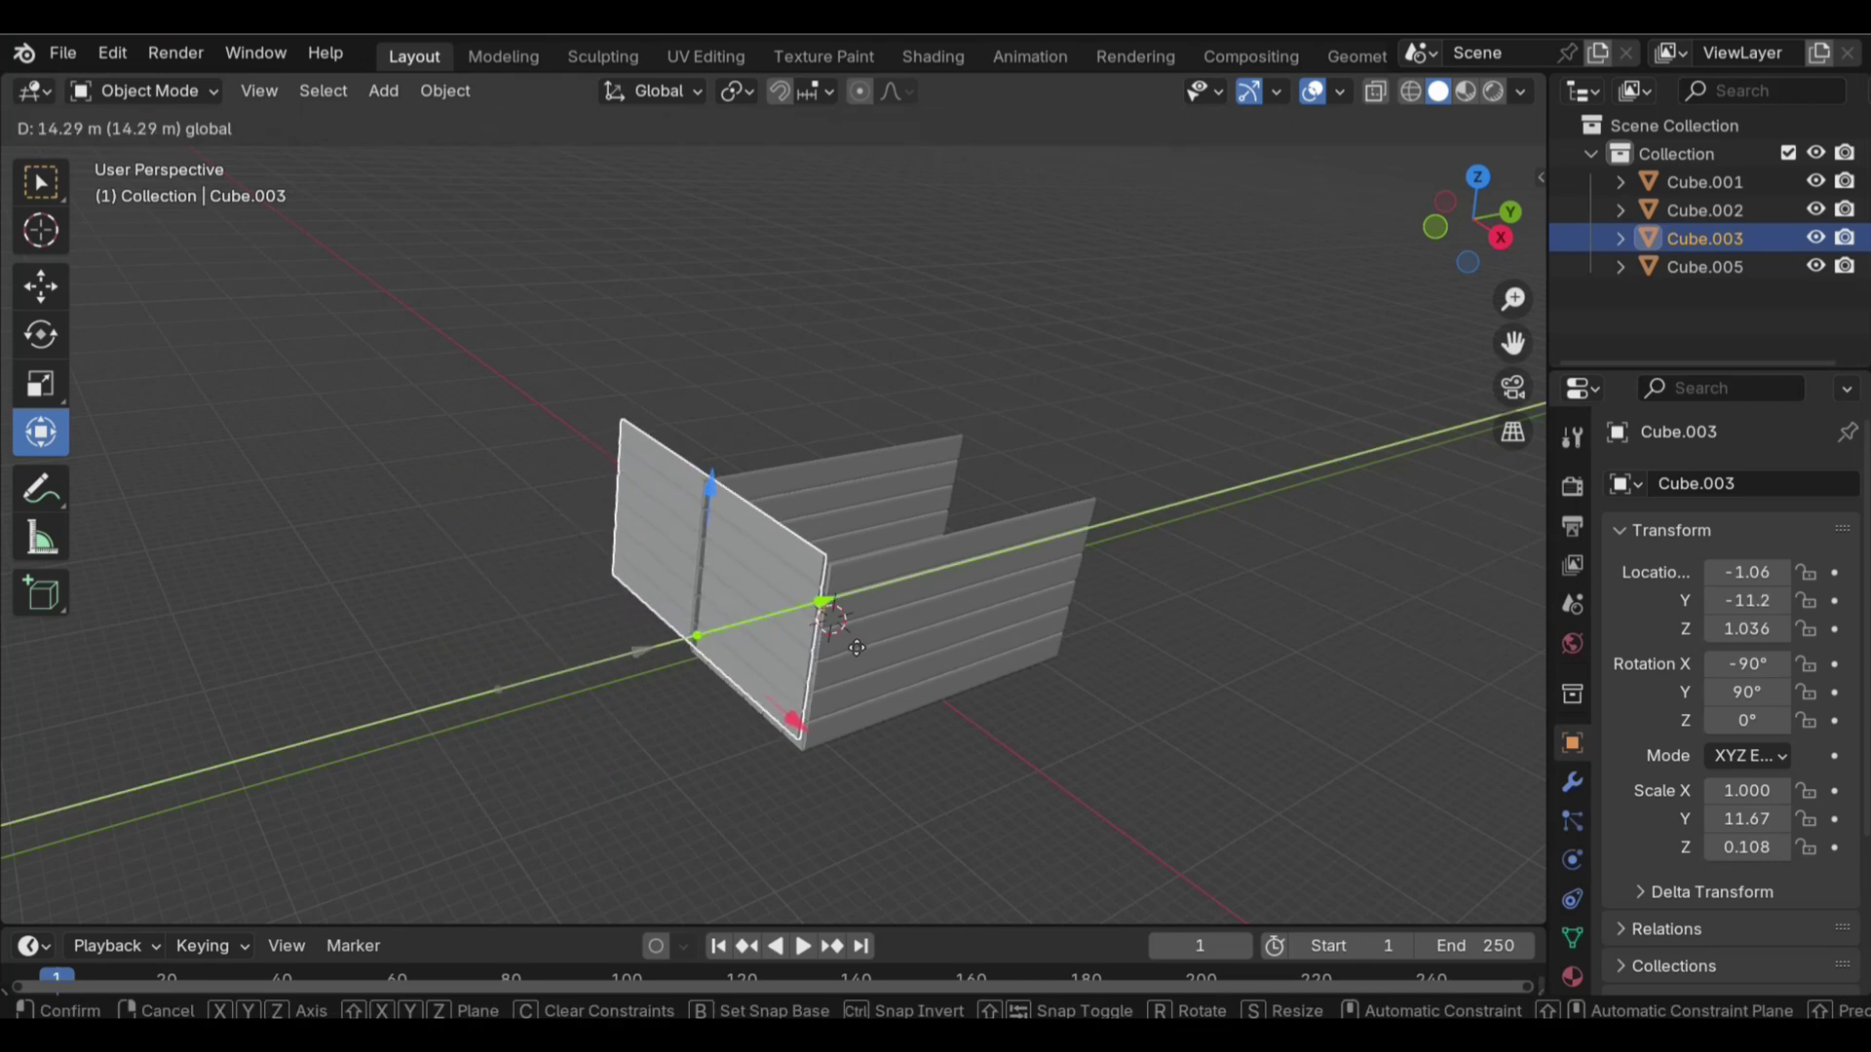
pyautogui.click(712, 770)
pyautogui.press('KP_3')
pyautogui.press('KP_7')
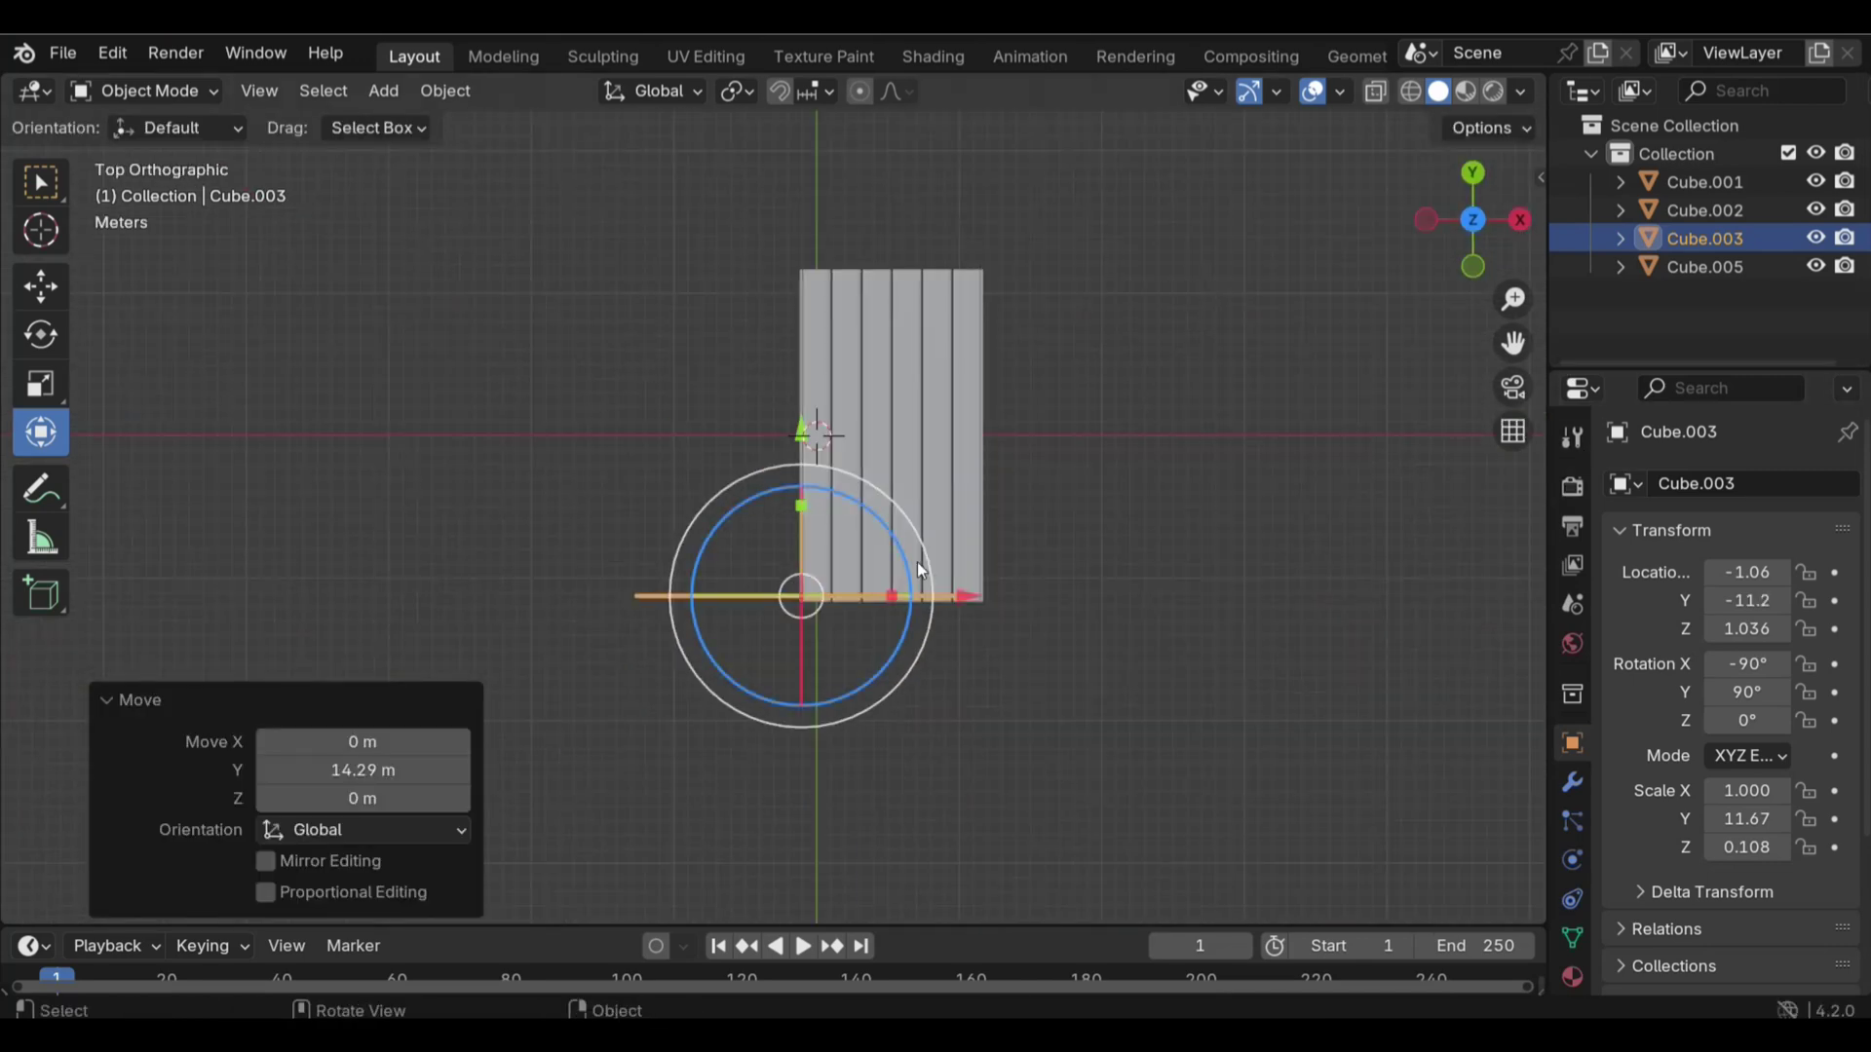
pyautogui.scroll(7, 916, 563)
pyautogui.moveTo(757, 348); pyautogui.dragTo(757, 361)
pyautogui.moveTo(933, 526); pyautogui.dragTo(977, 530)
# With X-ray on, drag the end wall's left vertices along X to match the floor width
pyautogui.press('Tab')
pyautogui.click(1374, 91)
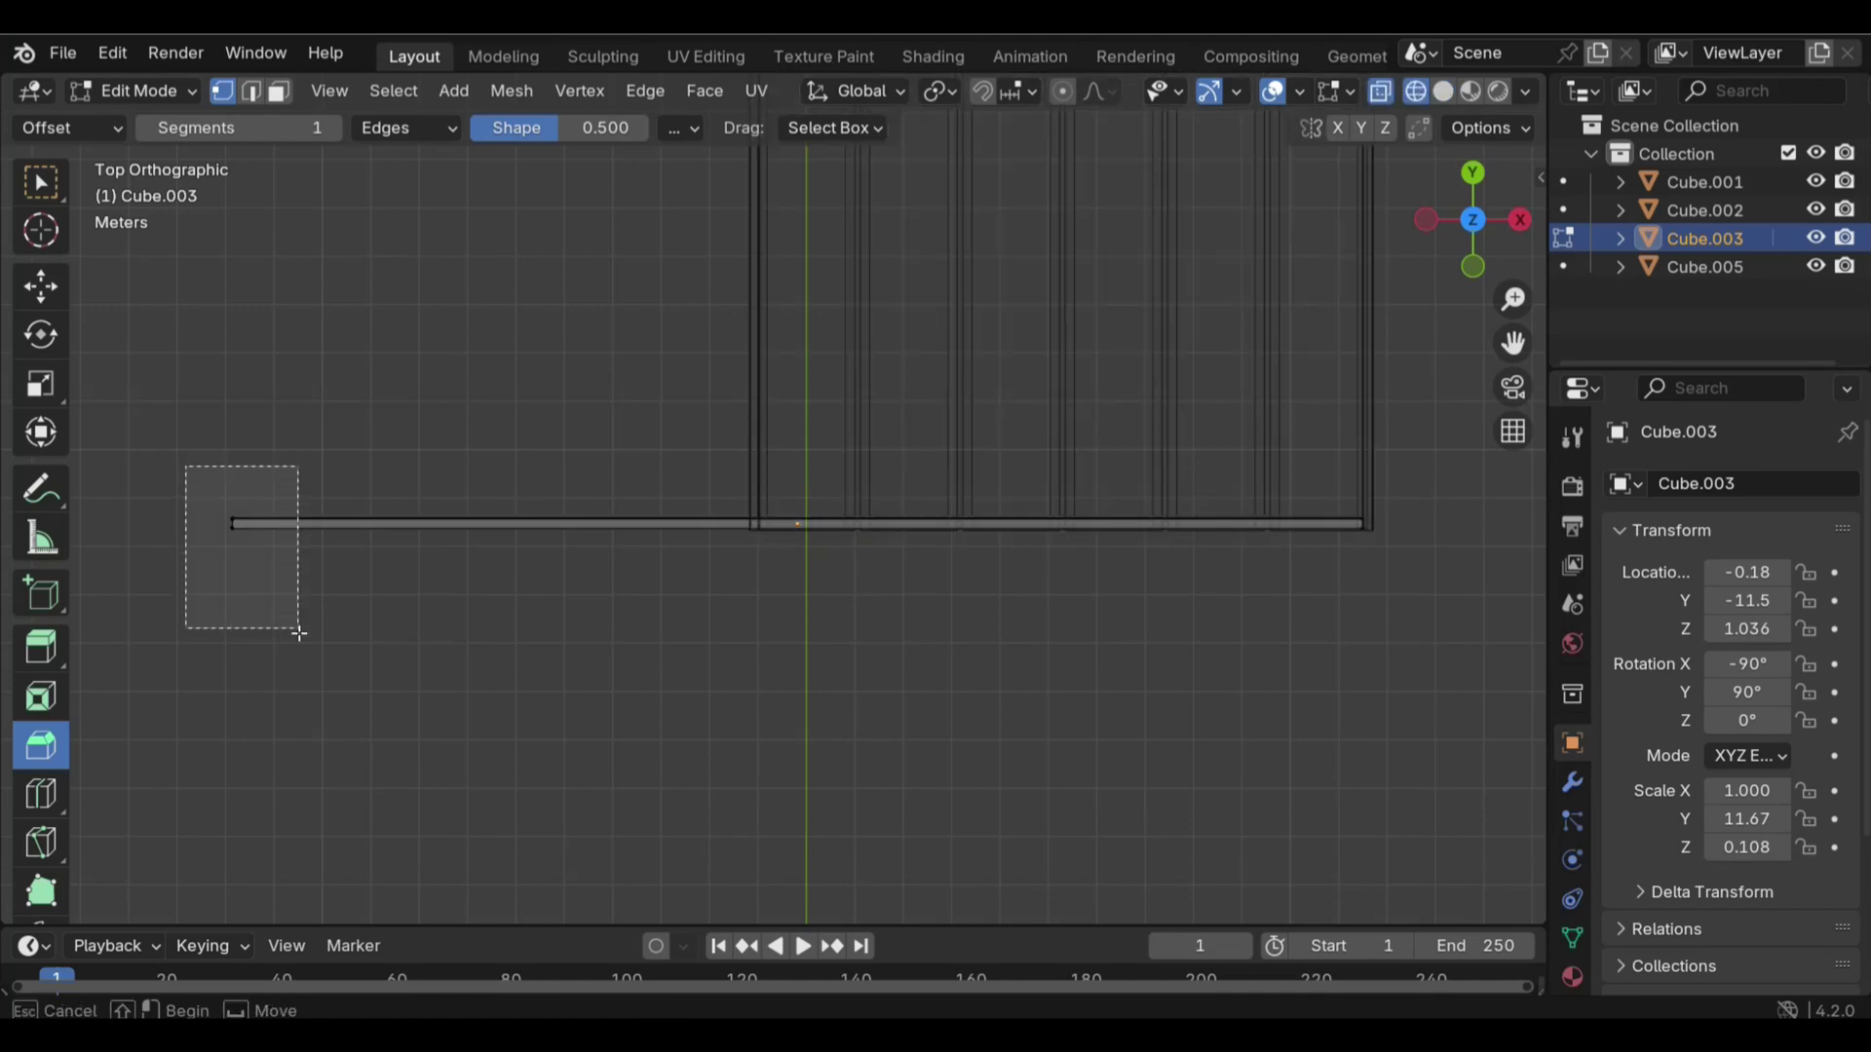
pyautogui.moveTo(184, 464); pyautogui.dragTo(296, 634)
pyautogui.hotkey('shift', 'space')
pyautogui.press('t')
pyautogui.moveTo(405, 531); pyautogui.dragTo(935, 565)
pyautogui.hotkey('alt', 'z')
pyautogui.moveTo(814, 201)
pyautogui.mouseDown(button='middle')
pyautogui.moveTo(639, 845)
pyautogui.moveTo(545, 682)
pyautogui.mouseUp(button='middle')
# Copy the trimmed end wall along Y to the floor's far end
pyautogui.press('Tab')
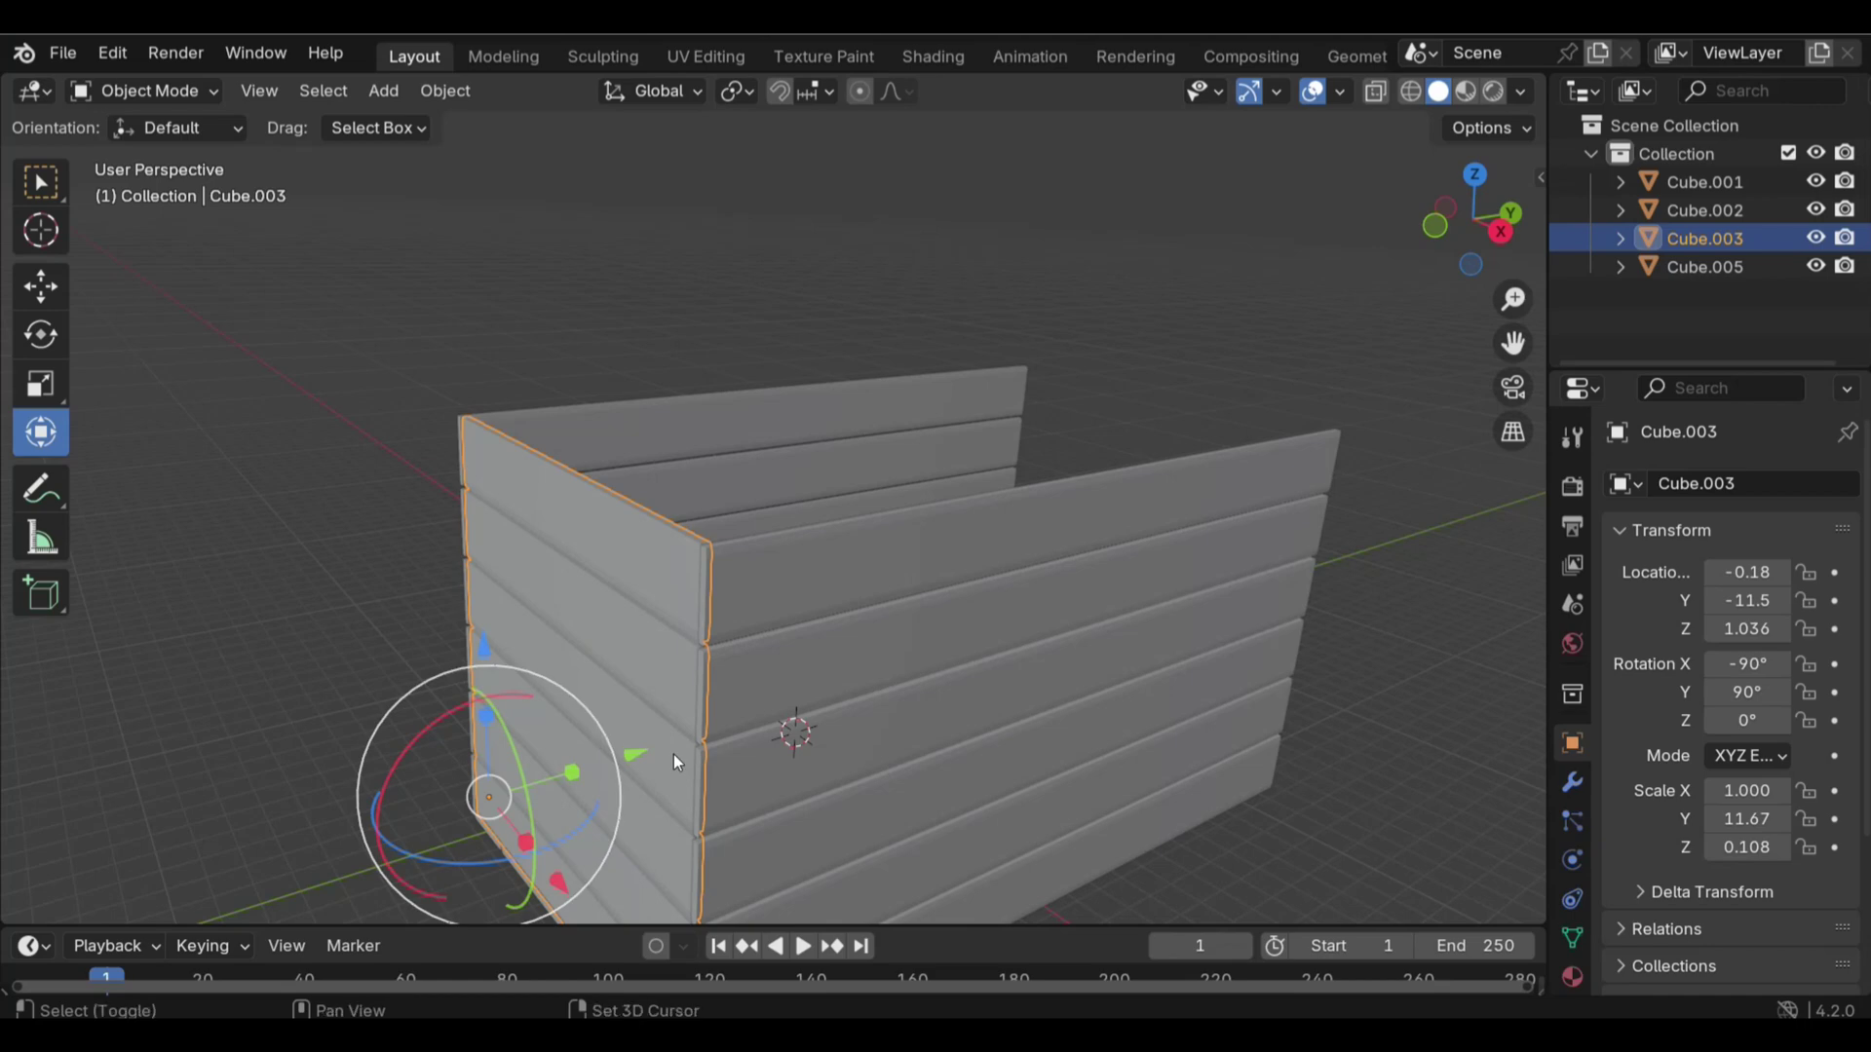
pyautogui.click(675, 754)
pyautogui.press('g')
pyautogui.press('x')
pyautogui.press('x')
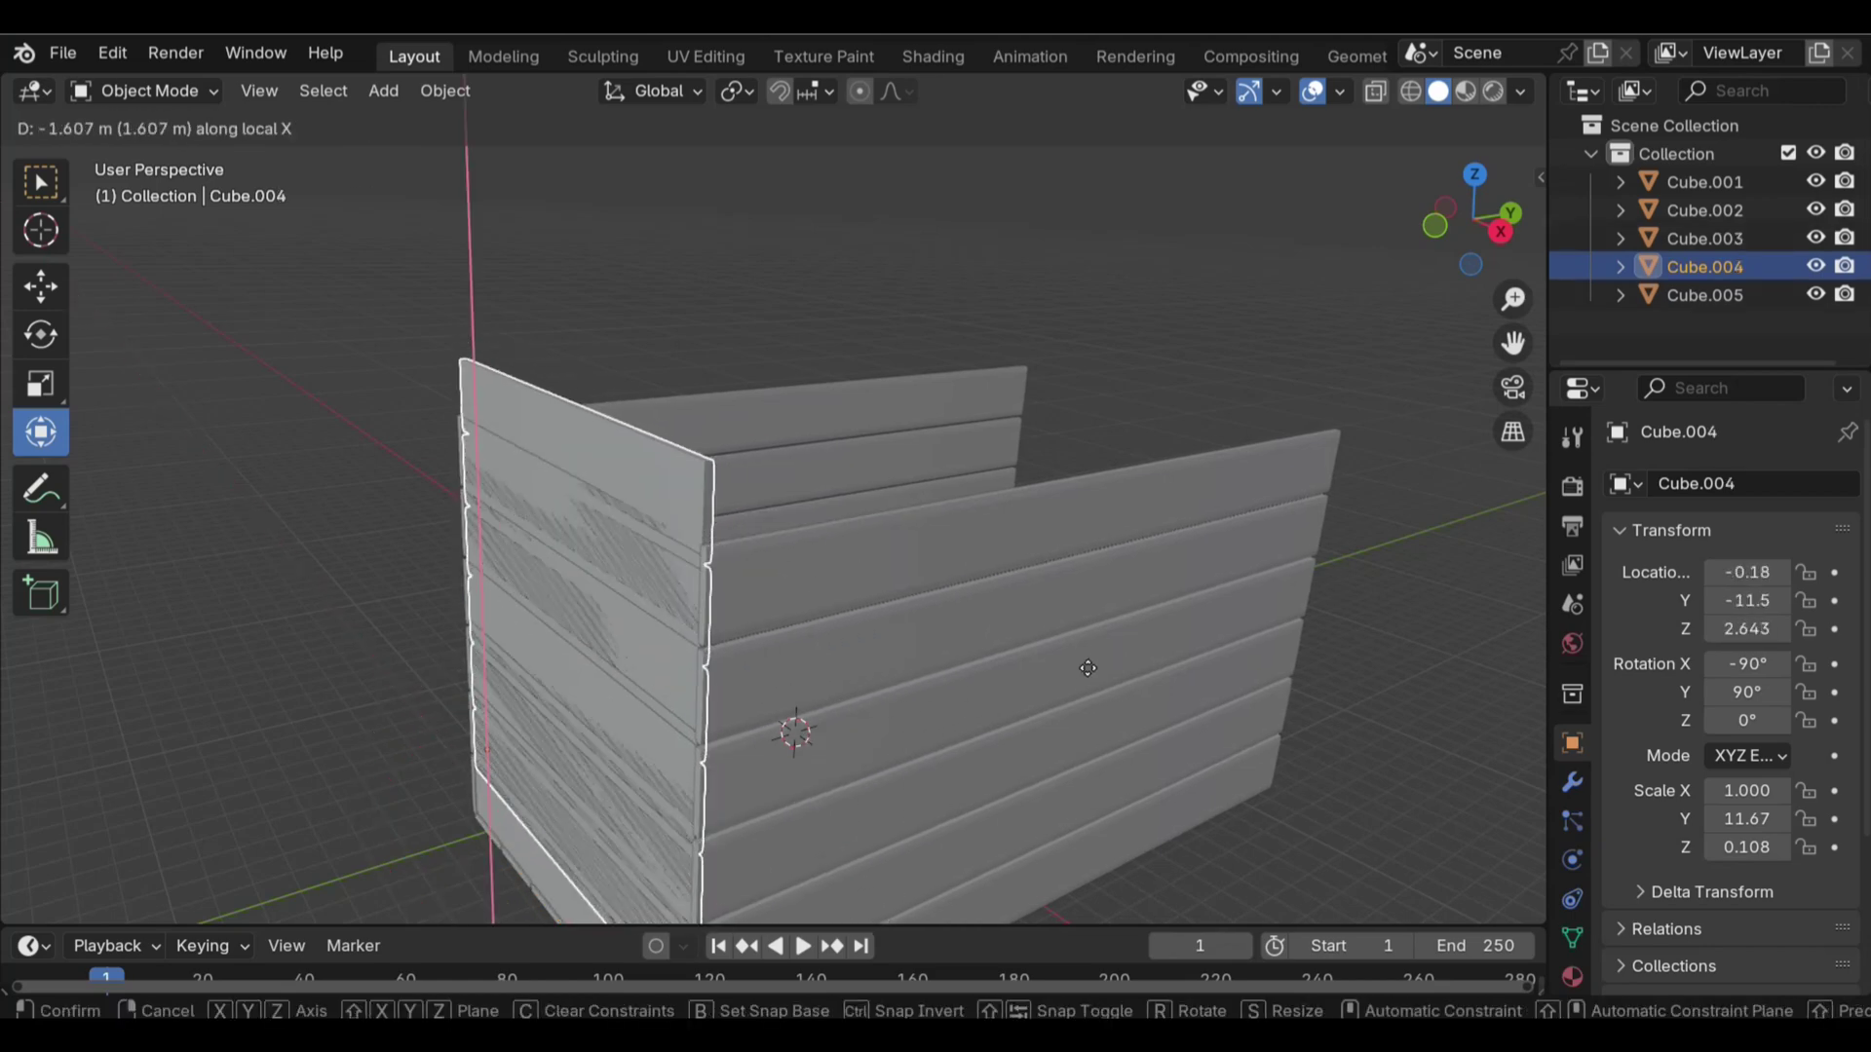
pyautogui.press('y')
pyautogui.click(1218, 670)
pyautogui.moveTo(1219, 671)
pyautogui.mouseDown(button='middle')
pyautogui.moveTo(1197, 727)
pyautogui.moveTo(668, 659)
pyautogui.moveTo(166, 224)
pyautogui.mouseUp(button='middle')
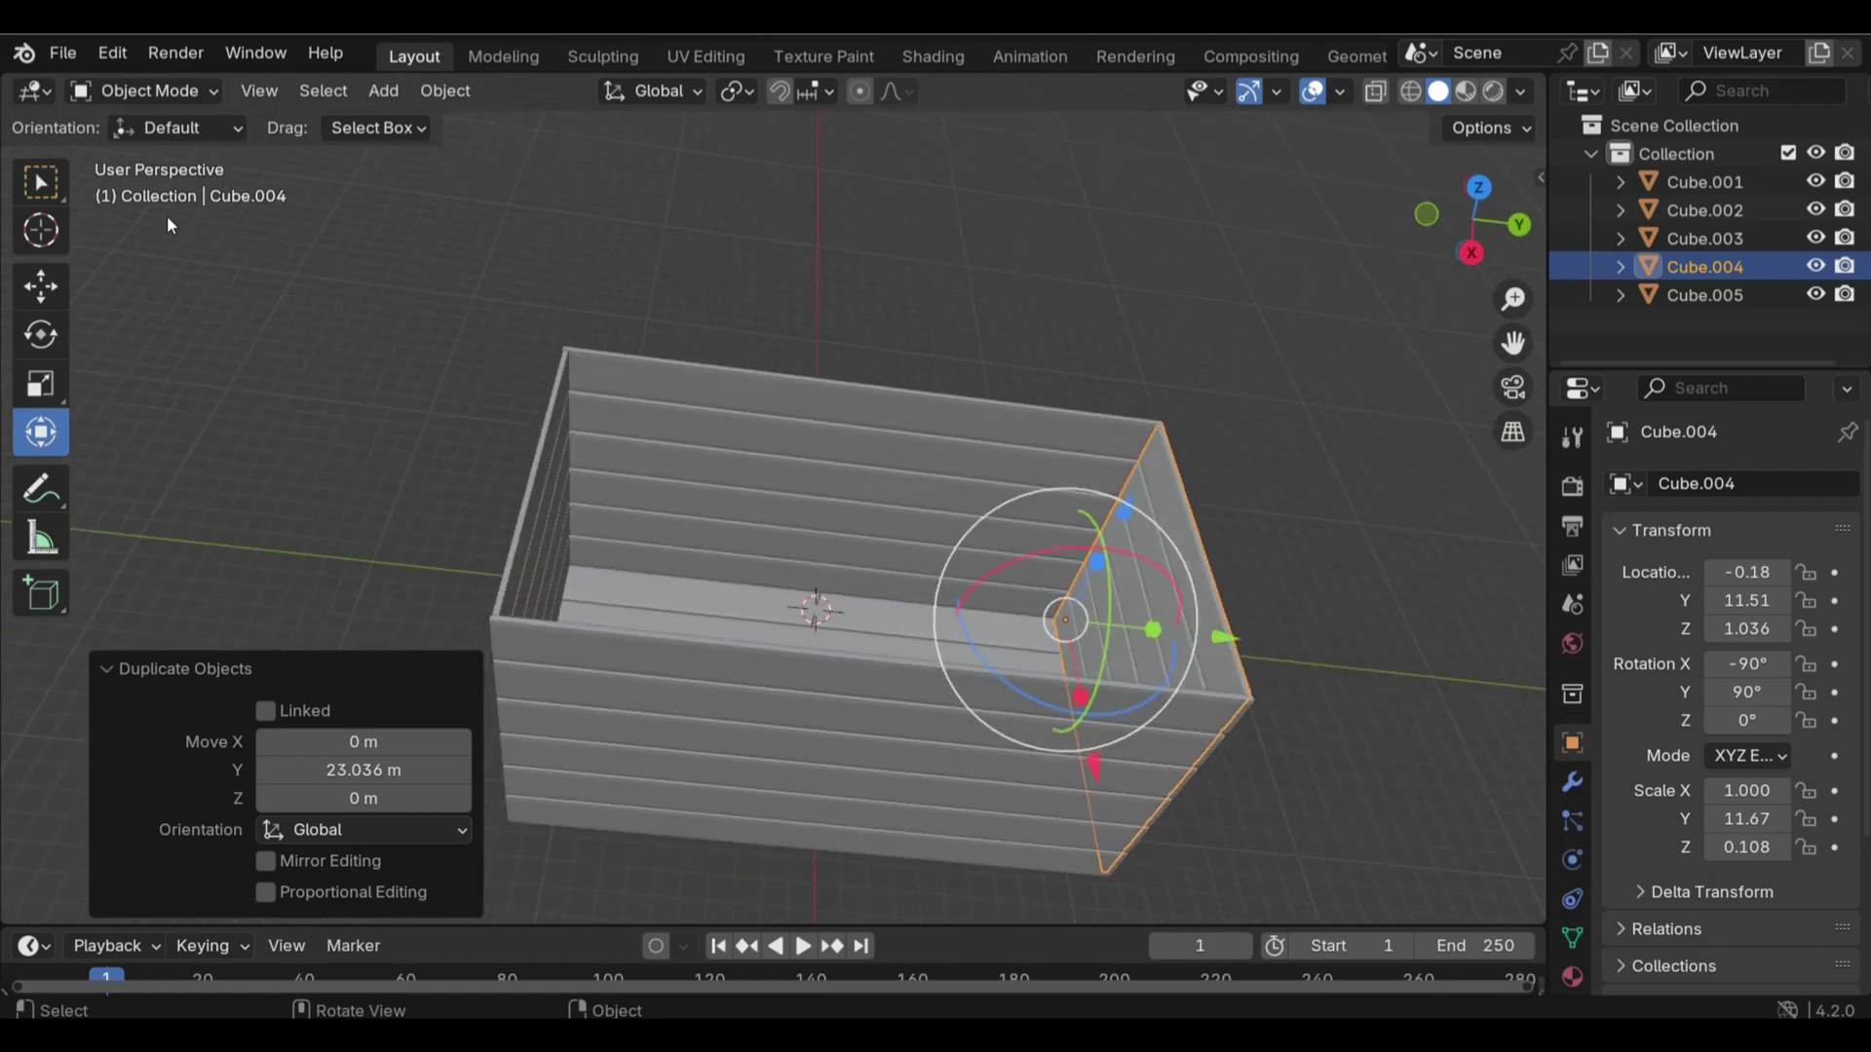
# Add a new cube and scale it into a tall, narrow vertical plank
pyautogui.hotkey('shift', 'a')
pyautogui.click(355, 397)
pyautogui.press('s')
pyautogui.press('z')
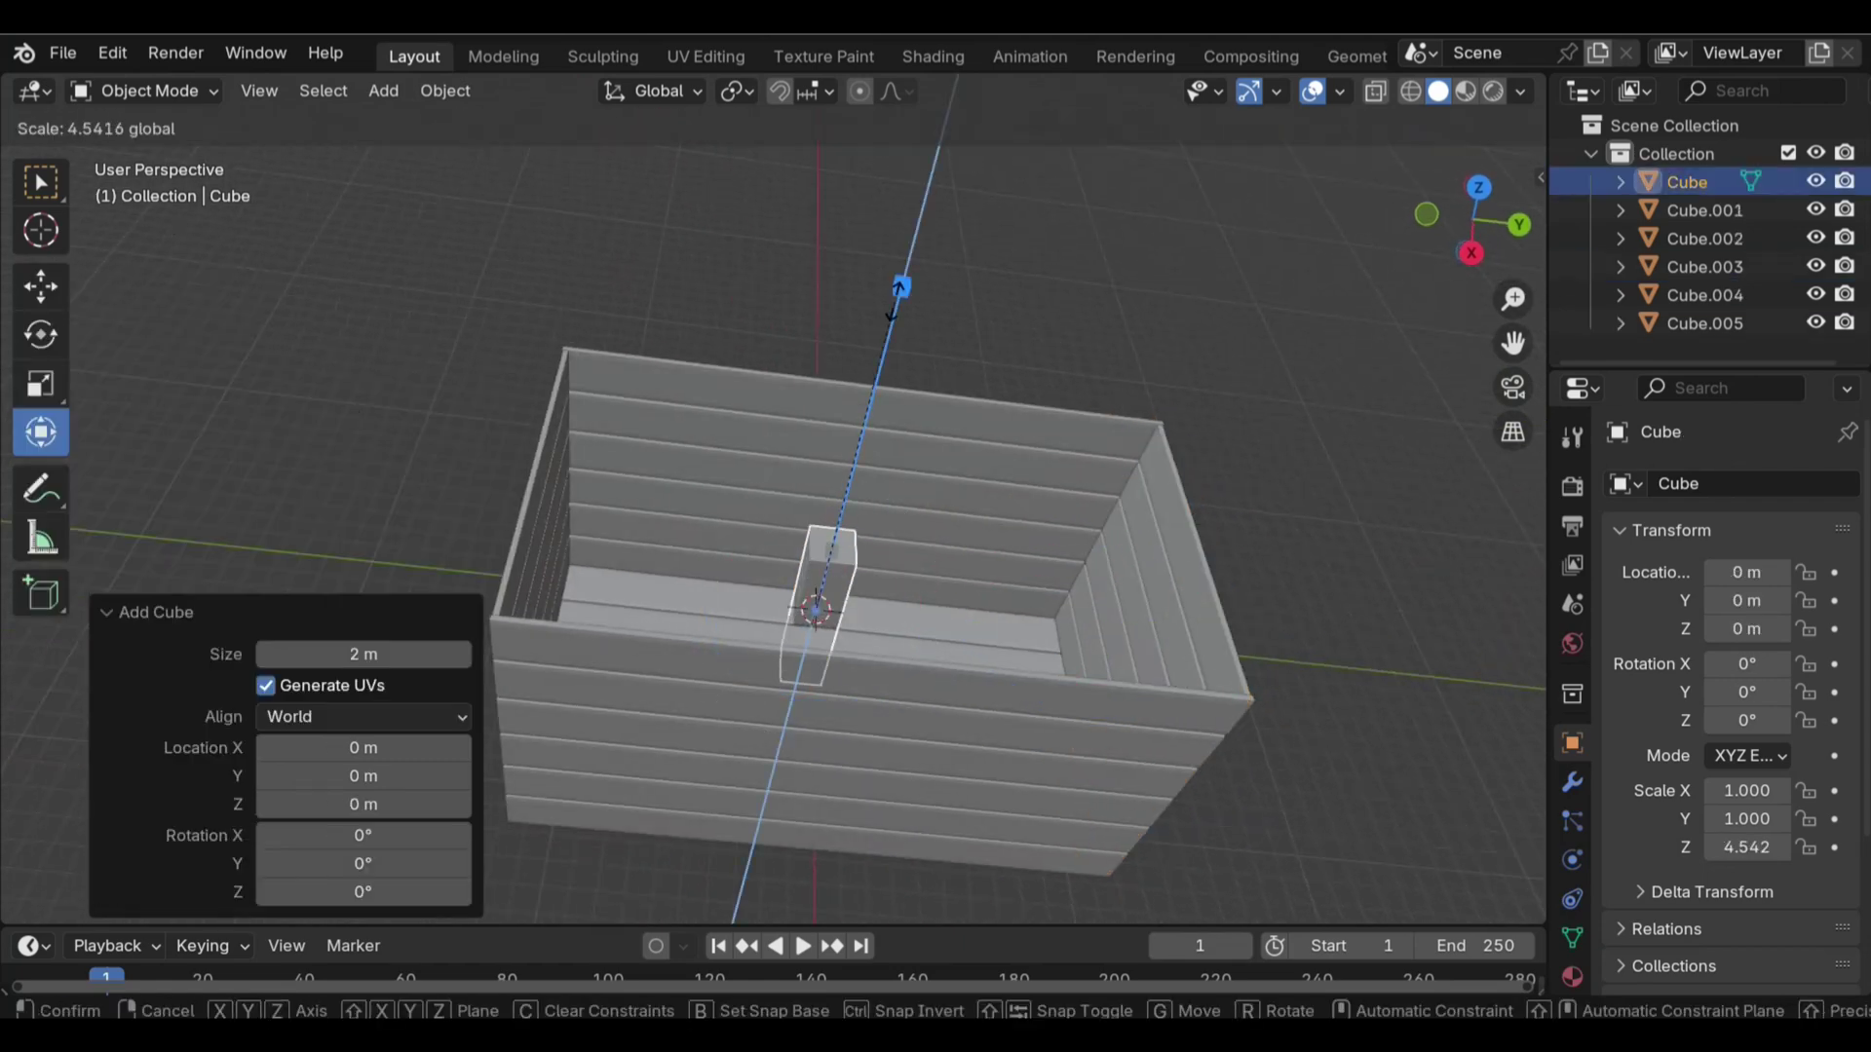
pyautogui.click(584, 487)
pyautogui.moveTo(585, 487)
pyautogui.mouseDown(button='middle')
pyautogui.moveTo(727, 533)
pyautogui.moveTo(682, 585)
pyautogui.moveTo(698, 633)
pyautogui.mouseUp(button='middle')
pyautogui.press('s')
pyautogui.press('z')
pyautogui.click(682, 584)
pyautogui.press('s')
pyautogui.press('x')
pyautogui.click(692, 629)
# Place the vertical plank against the side wall and lower it along Z
pyautogui.press('g')
pyautogui.press('x')
pyautogui.click(932, 721)
pyautogui.moveTo(932, 721); pyautogui.dragTo(952, 743, button='middle')
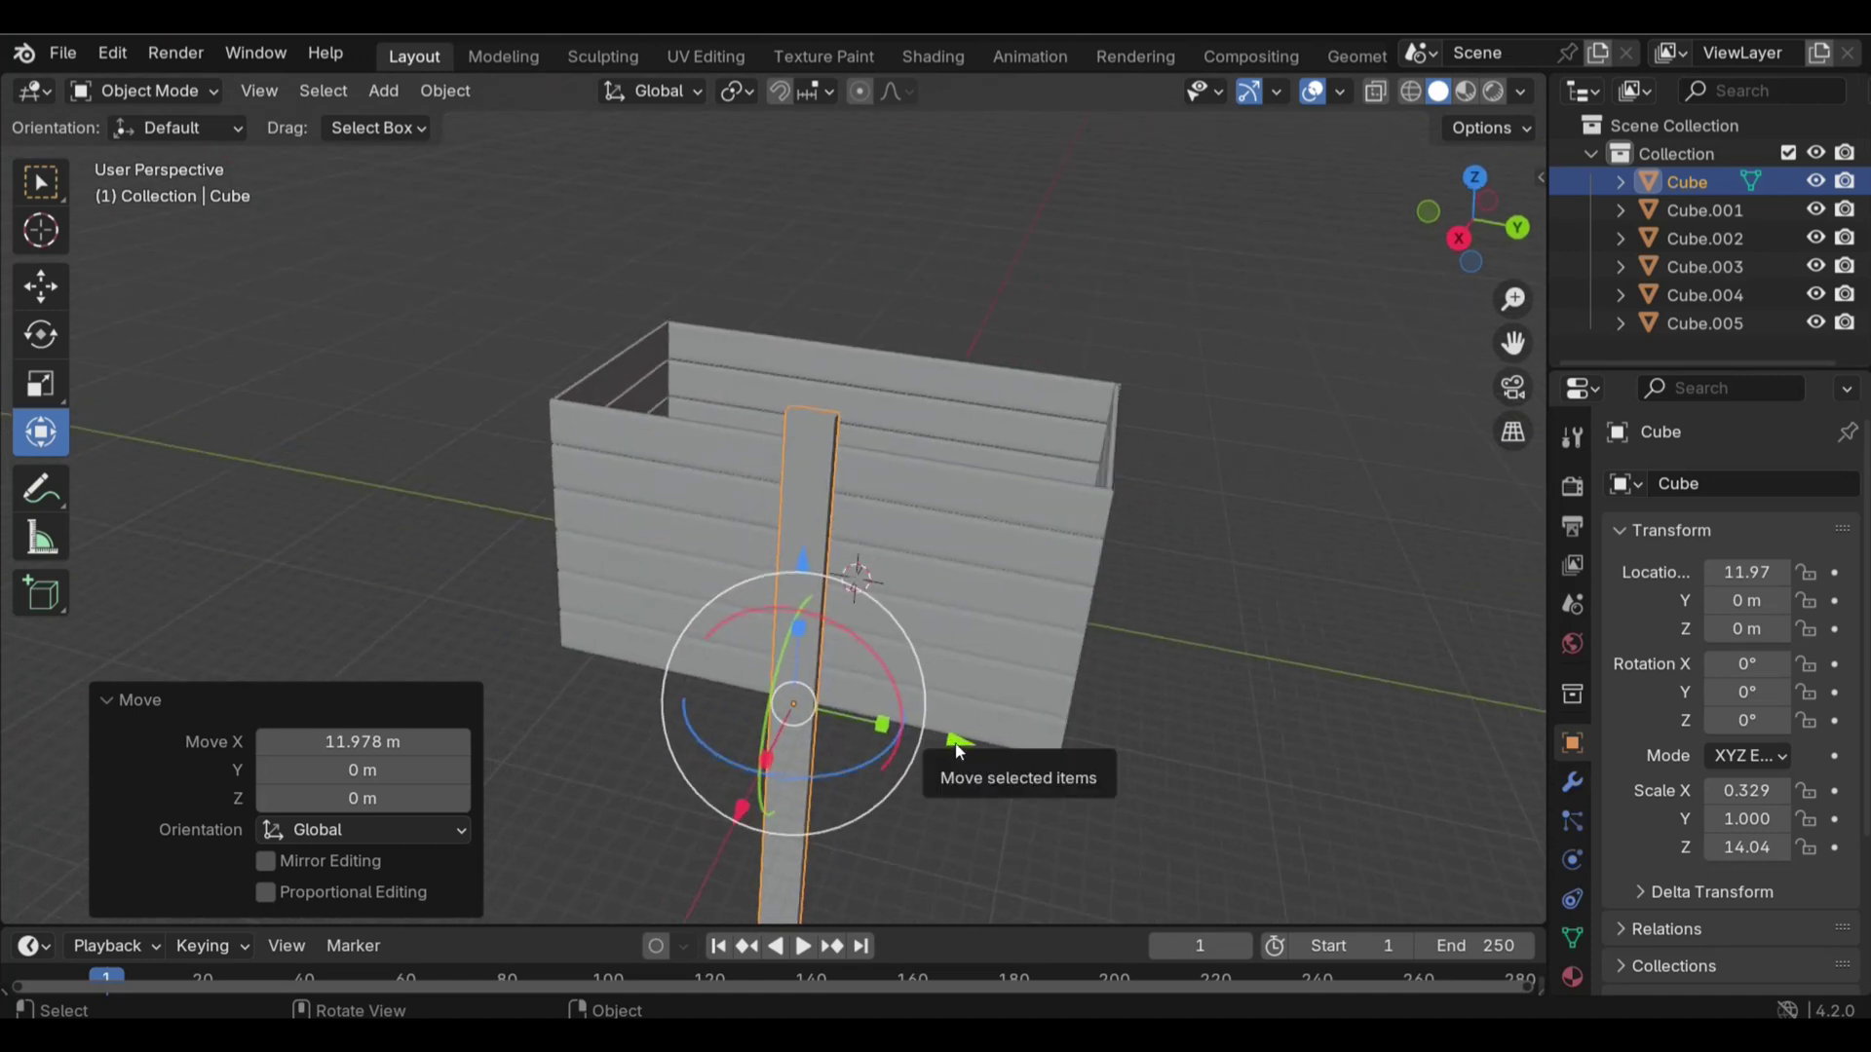
pyautogui.moveTo(952, 743); pyautogui.dragTo(1266, 634)
pyautogui.moveTo(1266, 634); pyautogui.dragTo(1587, 513, button='middle')
pyautogui.press('KP_3')
pyautogui.press('g')
pyautogui.press('z')
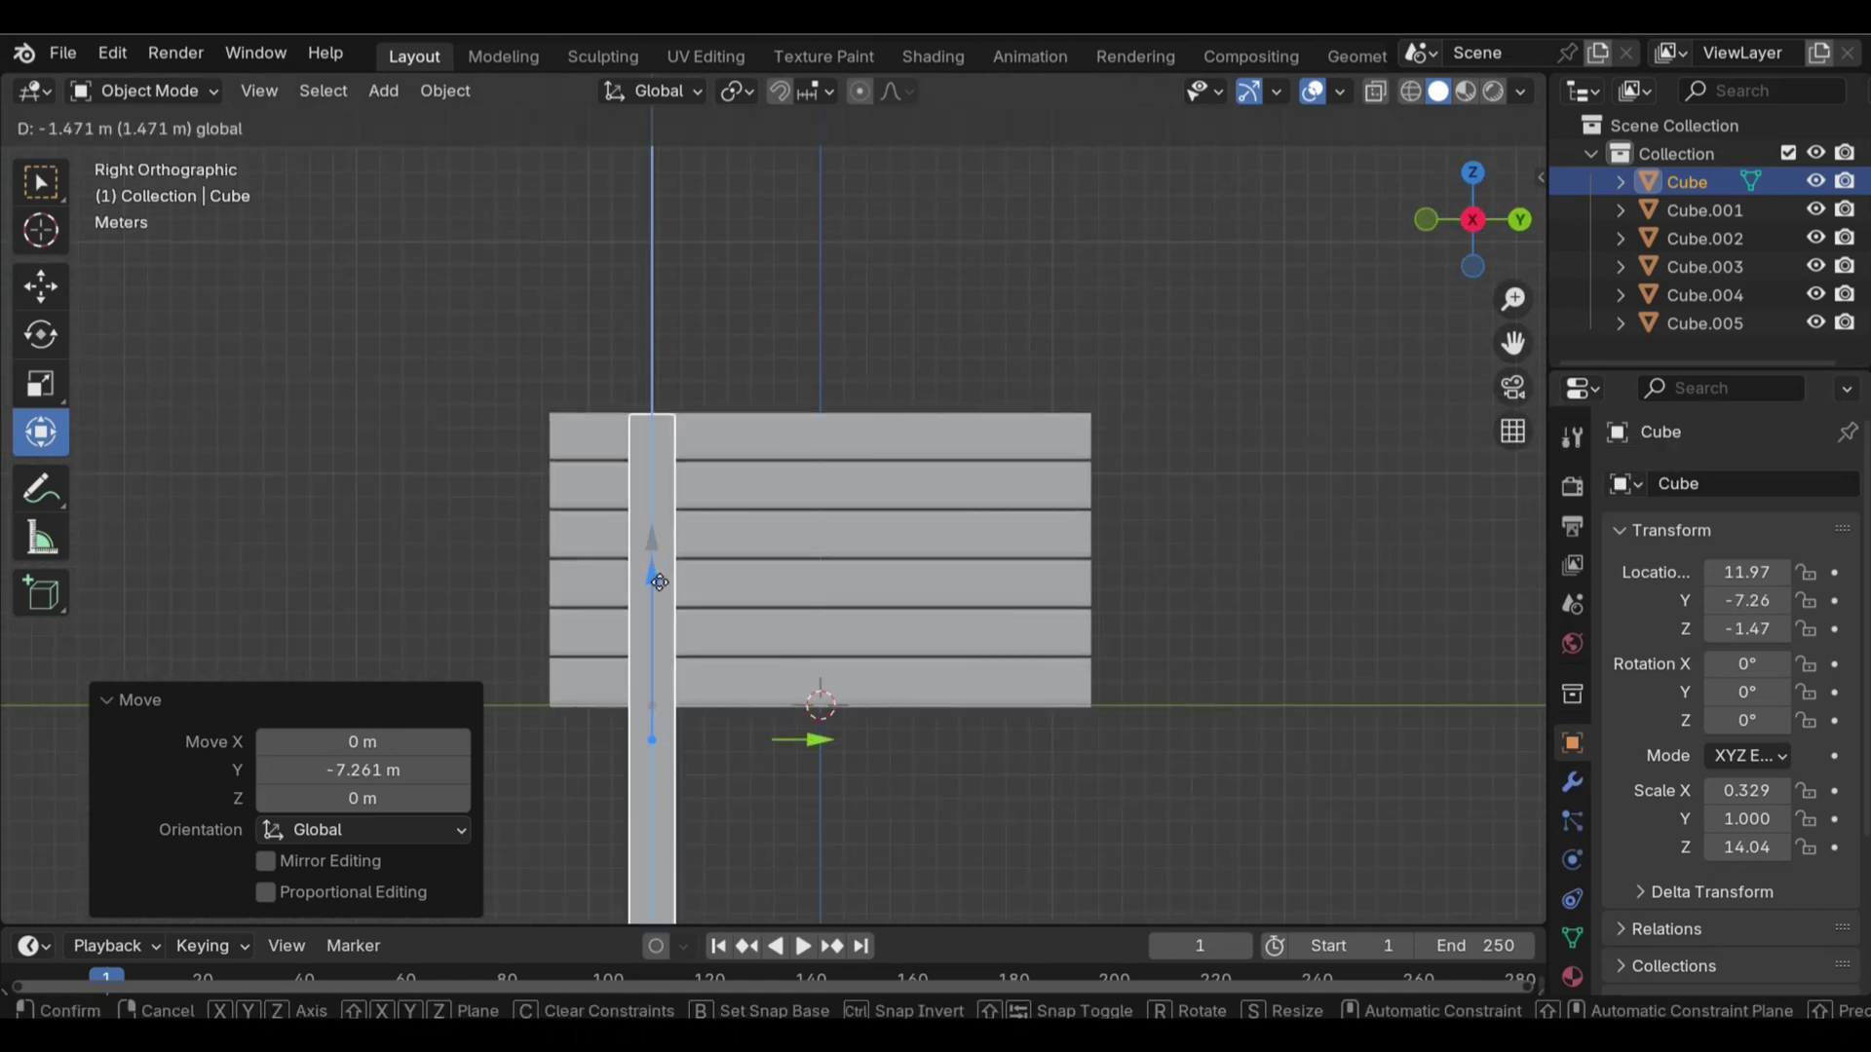
pyautogui.click(704, 583)
# In wireframe Edit Mode, drag the plank's top to match the wall height
pyautogui.press('Tab')
pyautogui.scroll(-3, 1505, 155)
pyautogui.hotkey('shift', 'z')
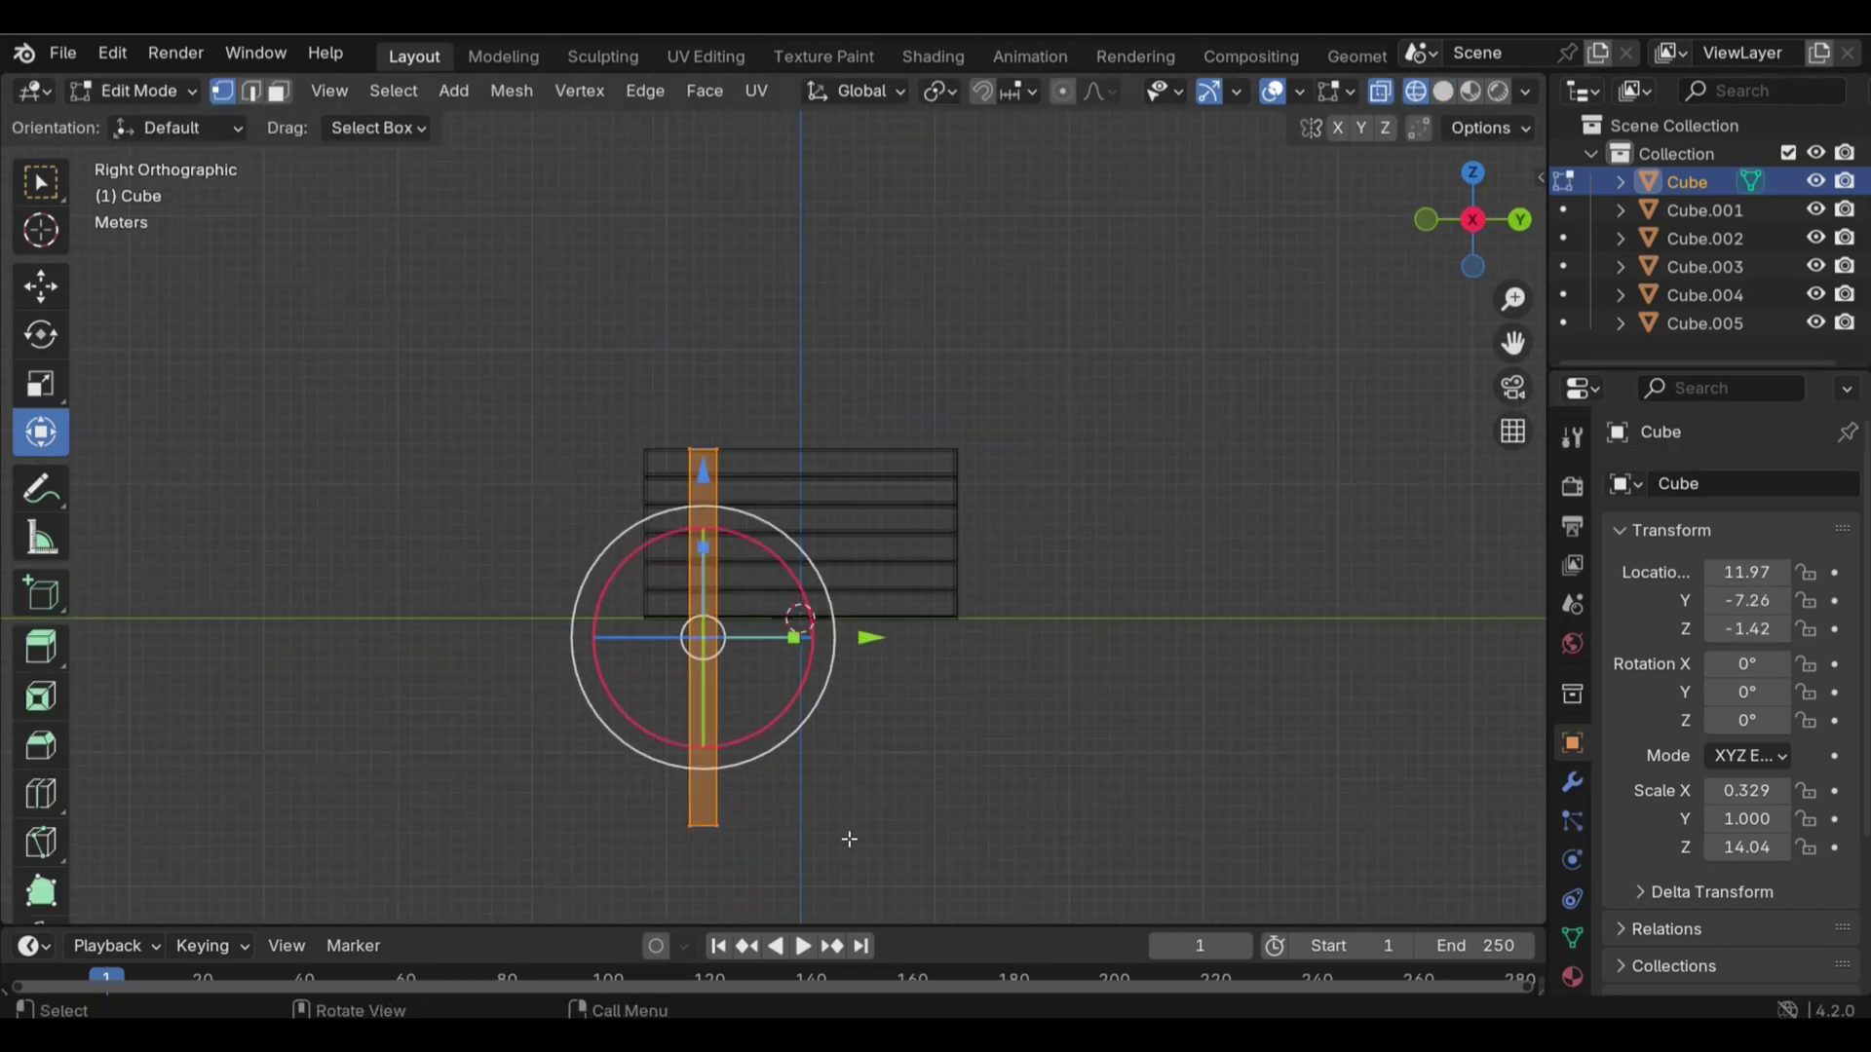
pyautogui.moveTo(705, 673); pyautogui.dragTo(707, 451)
pyautogui.scroll(5, 741, 458)
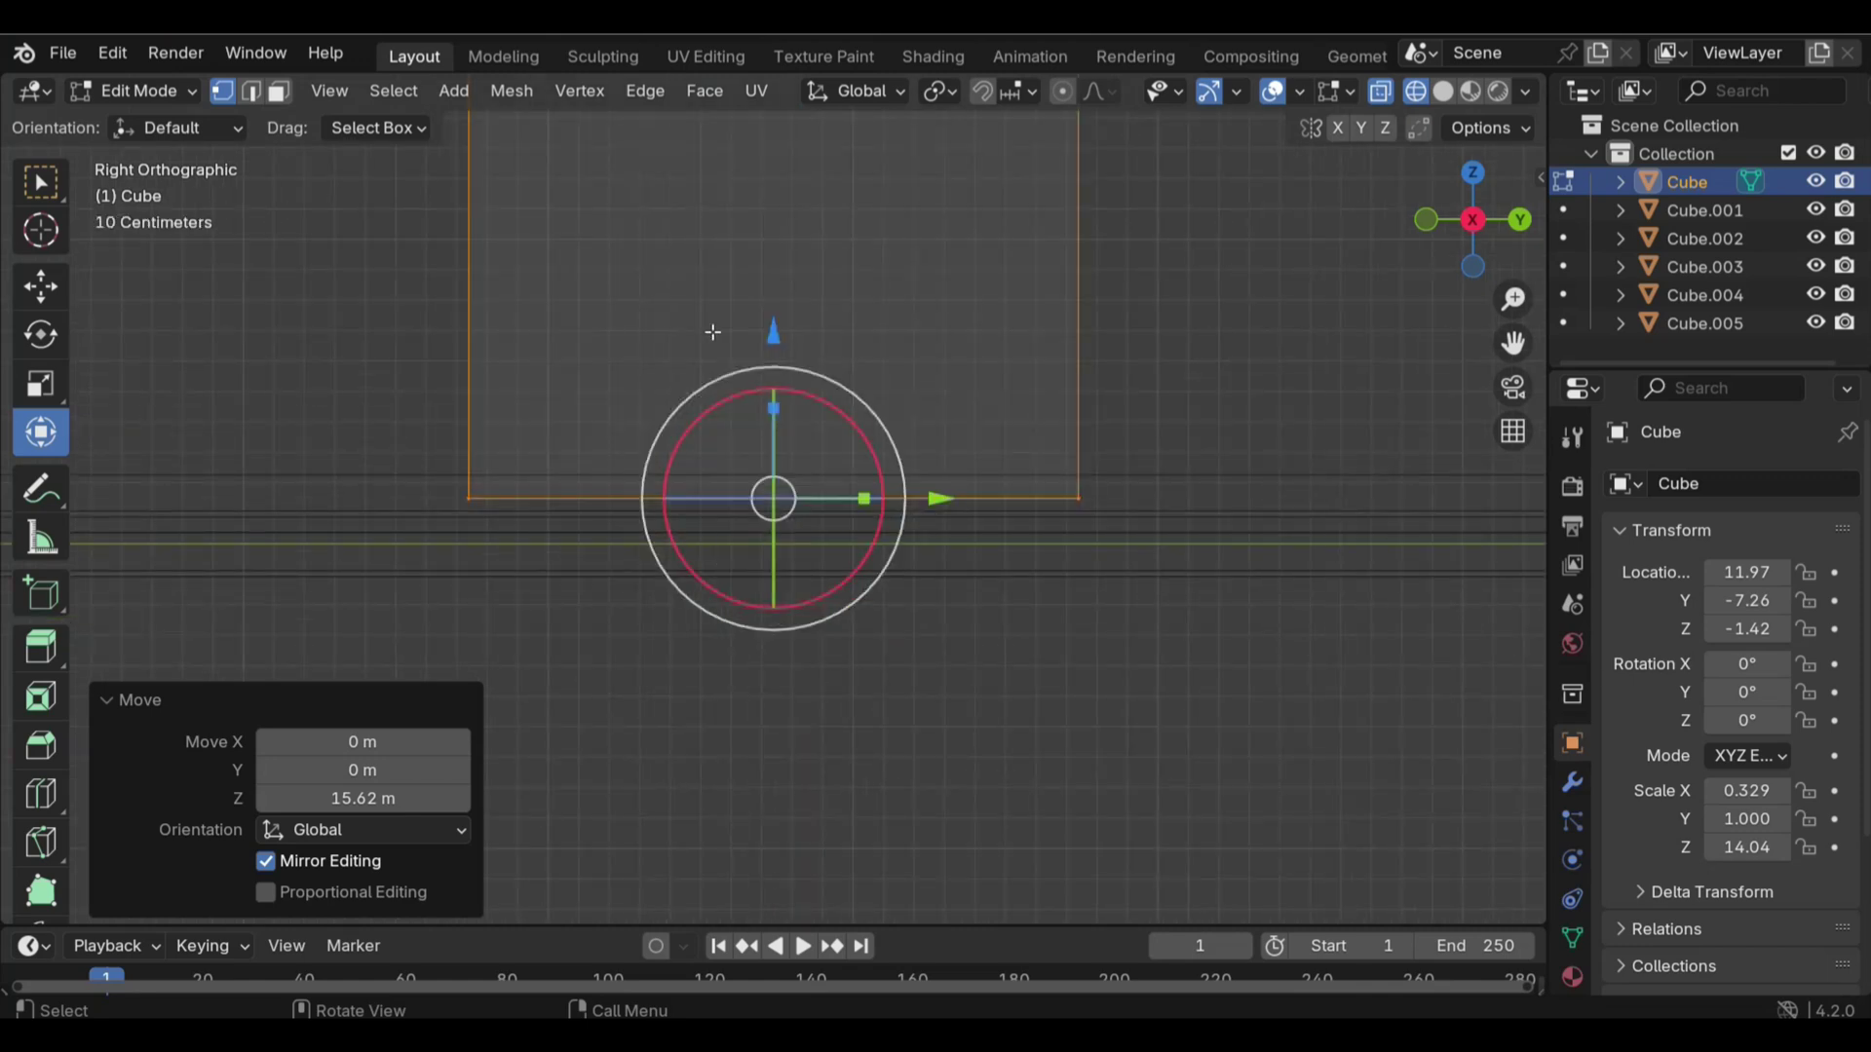
pyautogui.moveTo(773, 336); pyautogui.dragTo(773, 412)
pyautogui.hotkey('shift', 'z')
pyautogui.scroll(-2, 767, 487)
pyautogui.scroll(-2, 767, 487)
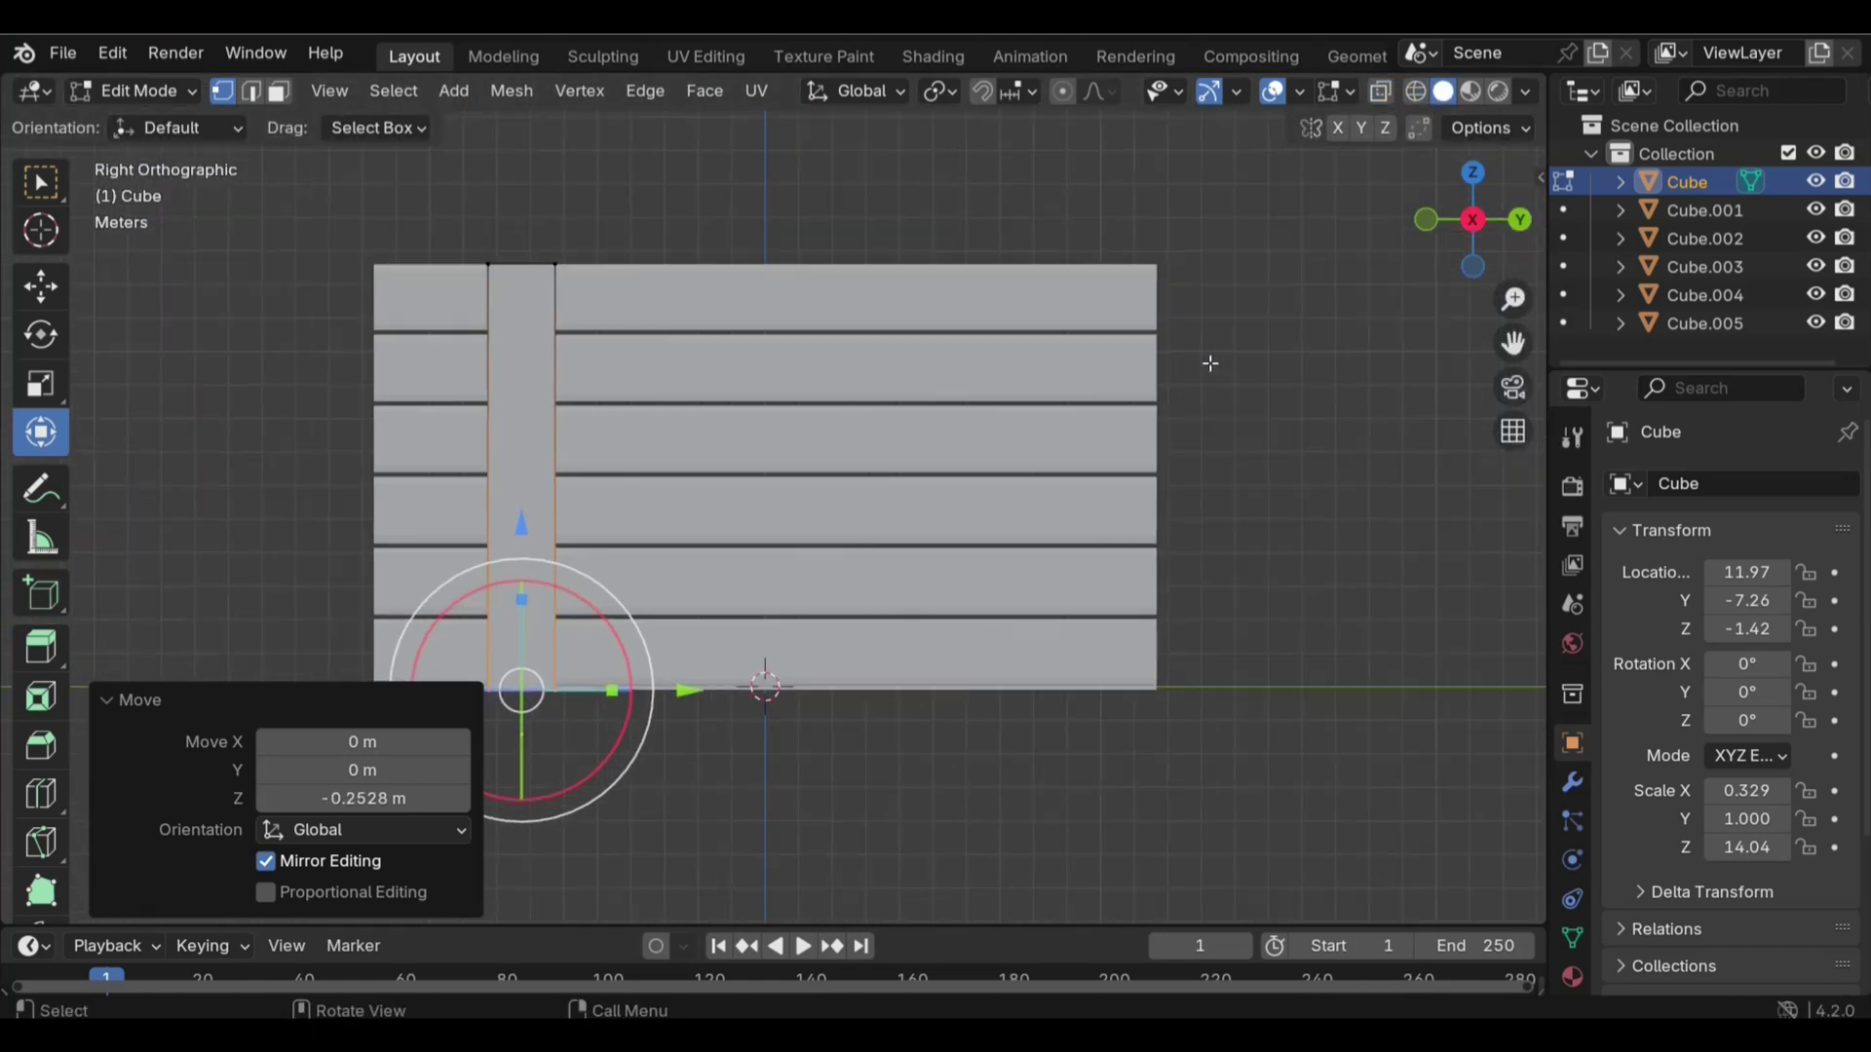
pyautogui.press('Tab')
# Duplicate the brace toward the wall's far end and select both braces
pyautogui.hotkey('shift', 'd')
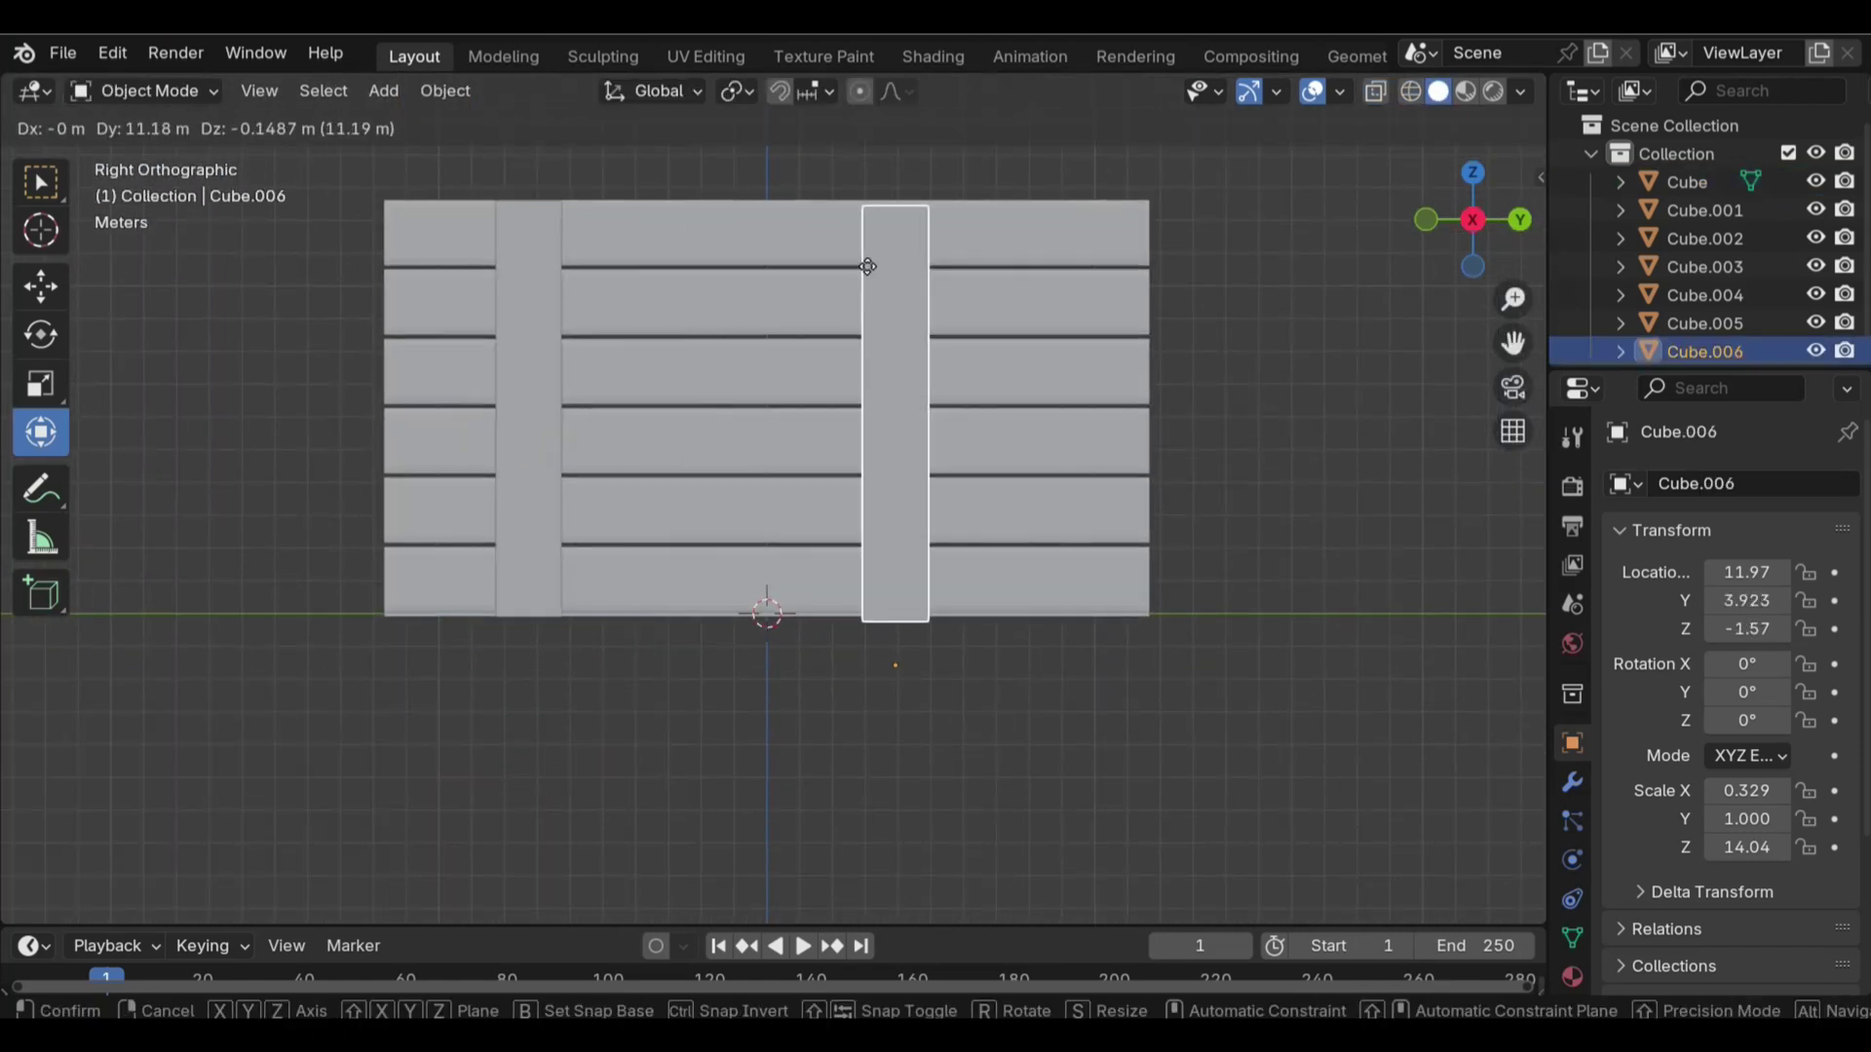
pyautogui.press('x')
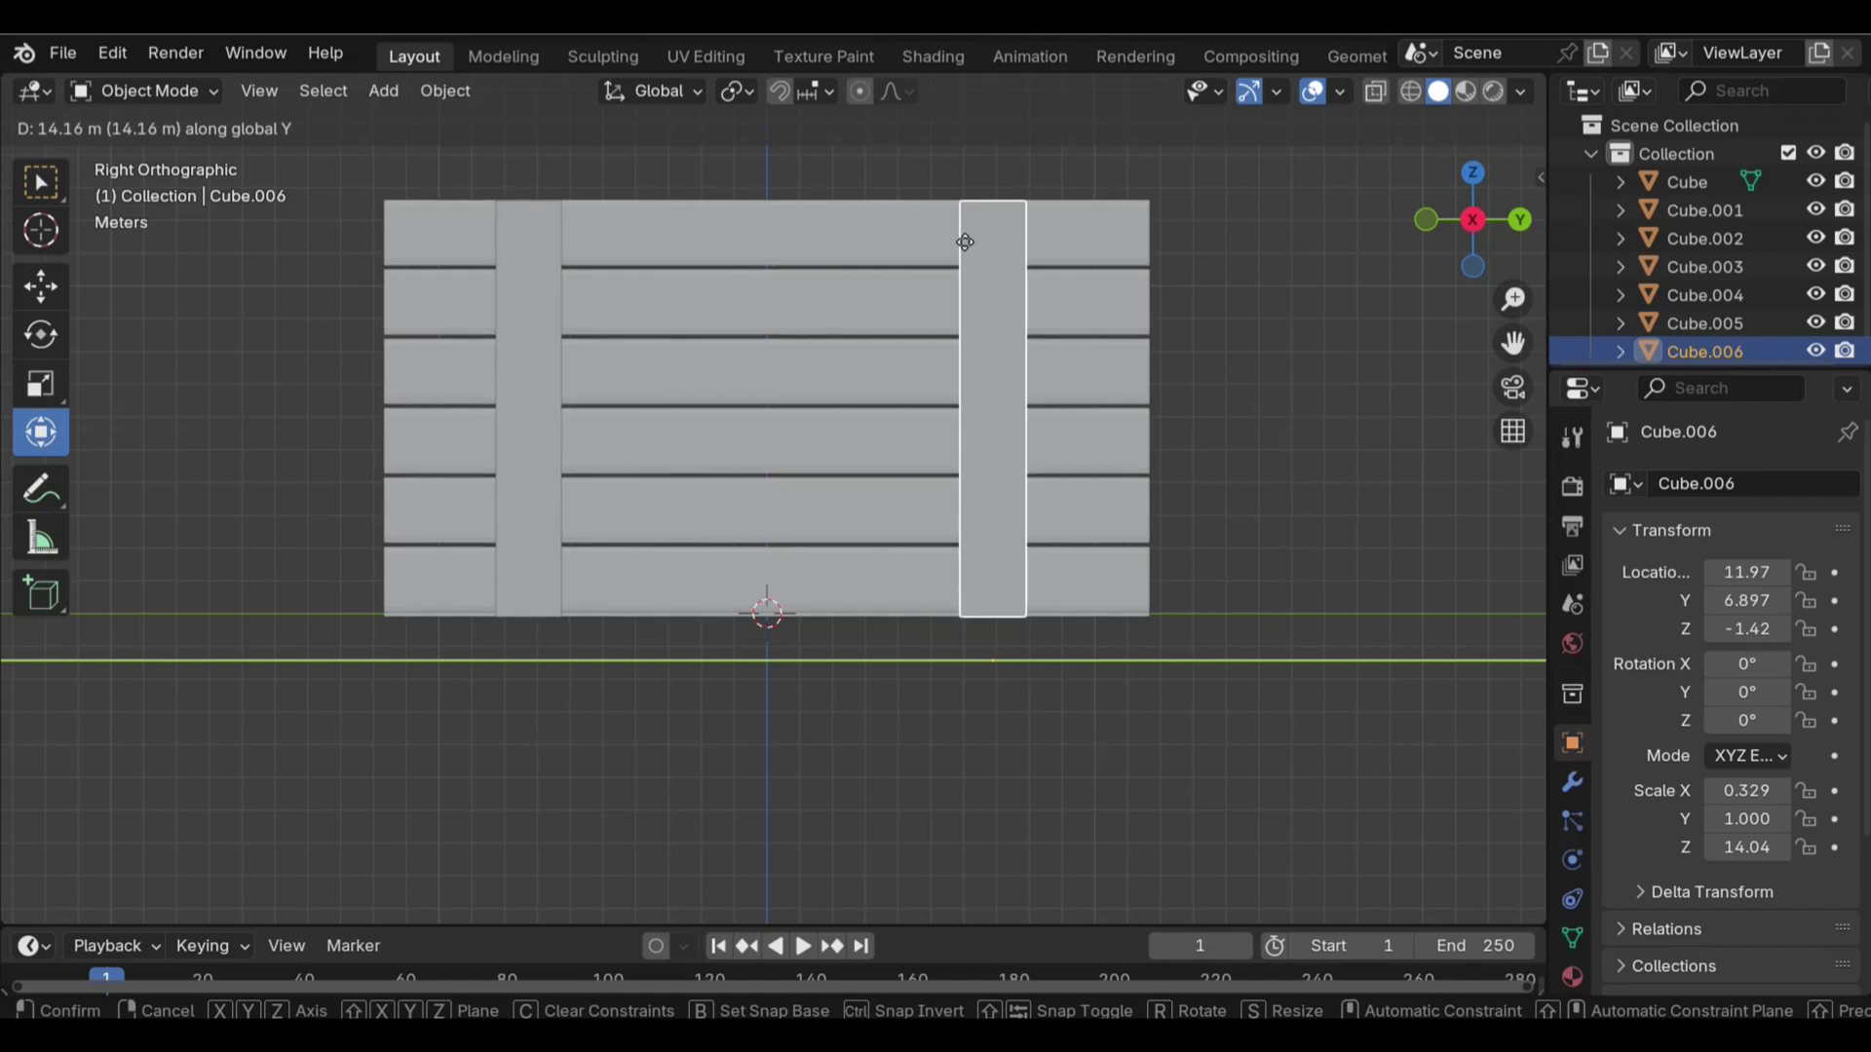
pyautogui.click(965, 241)
pyautogui.keyDown('shift'); pyautogui.click(536, 381); pyautogui.keyUp('shift')
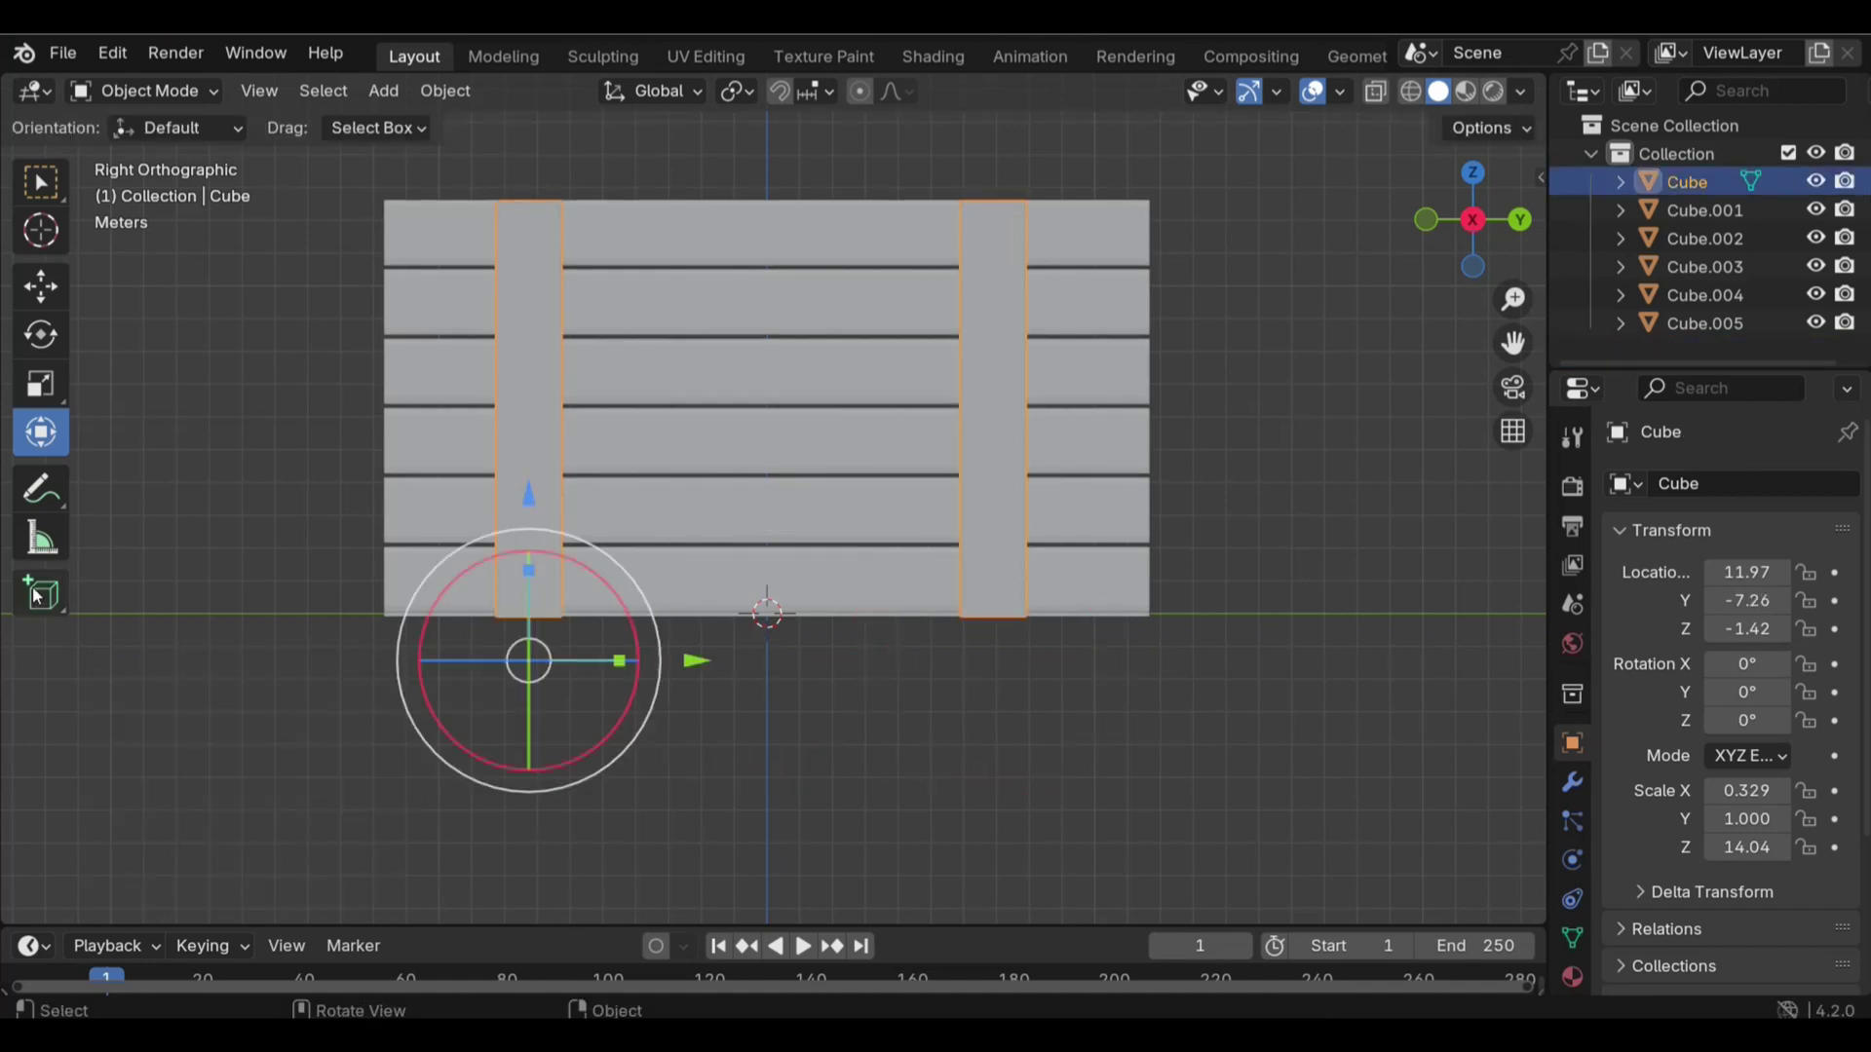
pyautogui.moveTo(1479, 234)
pyautogui.mouseDown()
pyautogui.moveTo(1388, 238)
pyautogui.moveTo(892, 460)
pyautogui.mouseUp()
# Duplicate both upright braces along X to the crate's opposite side
pyautogui.hotkey('shift', 'd')
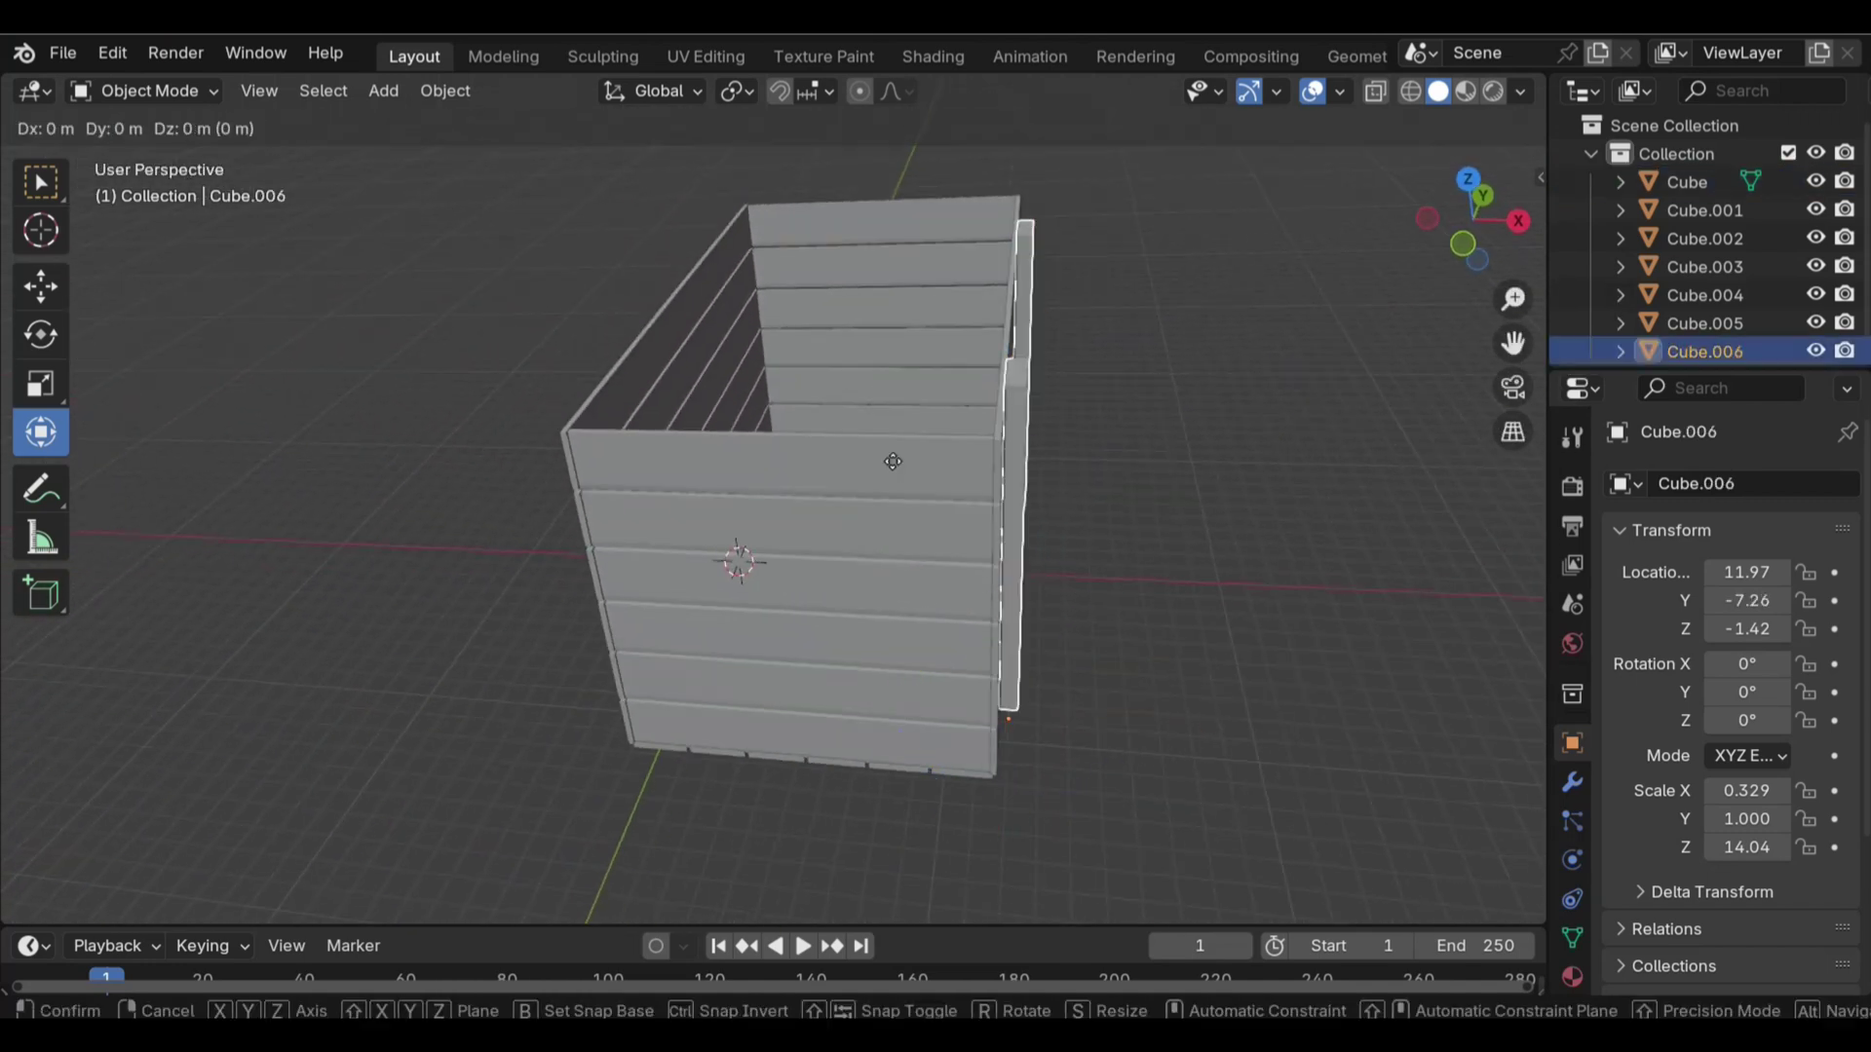
pyautogui.press('x')
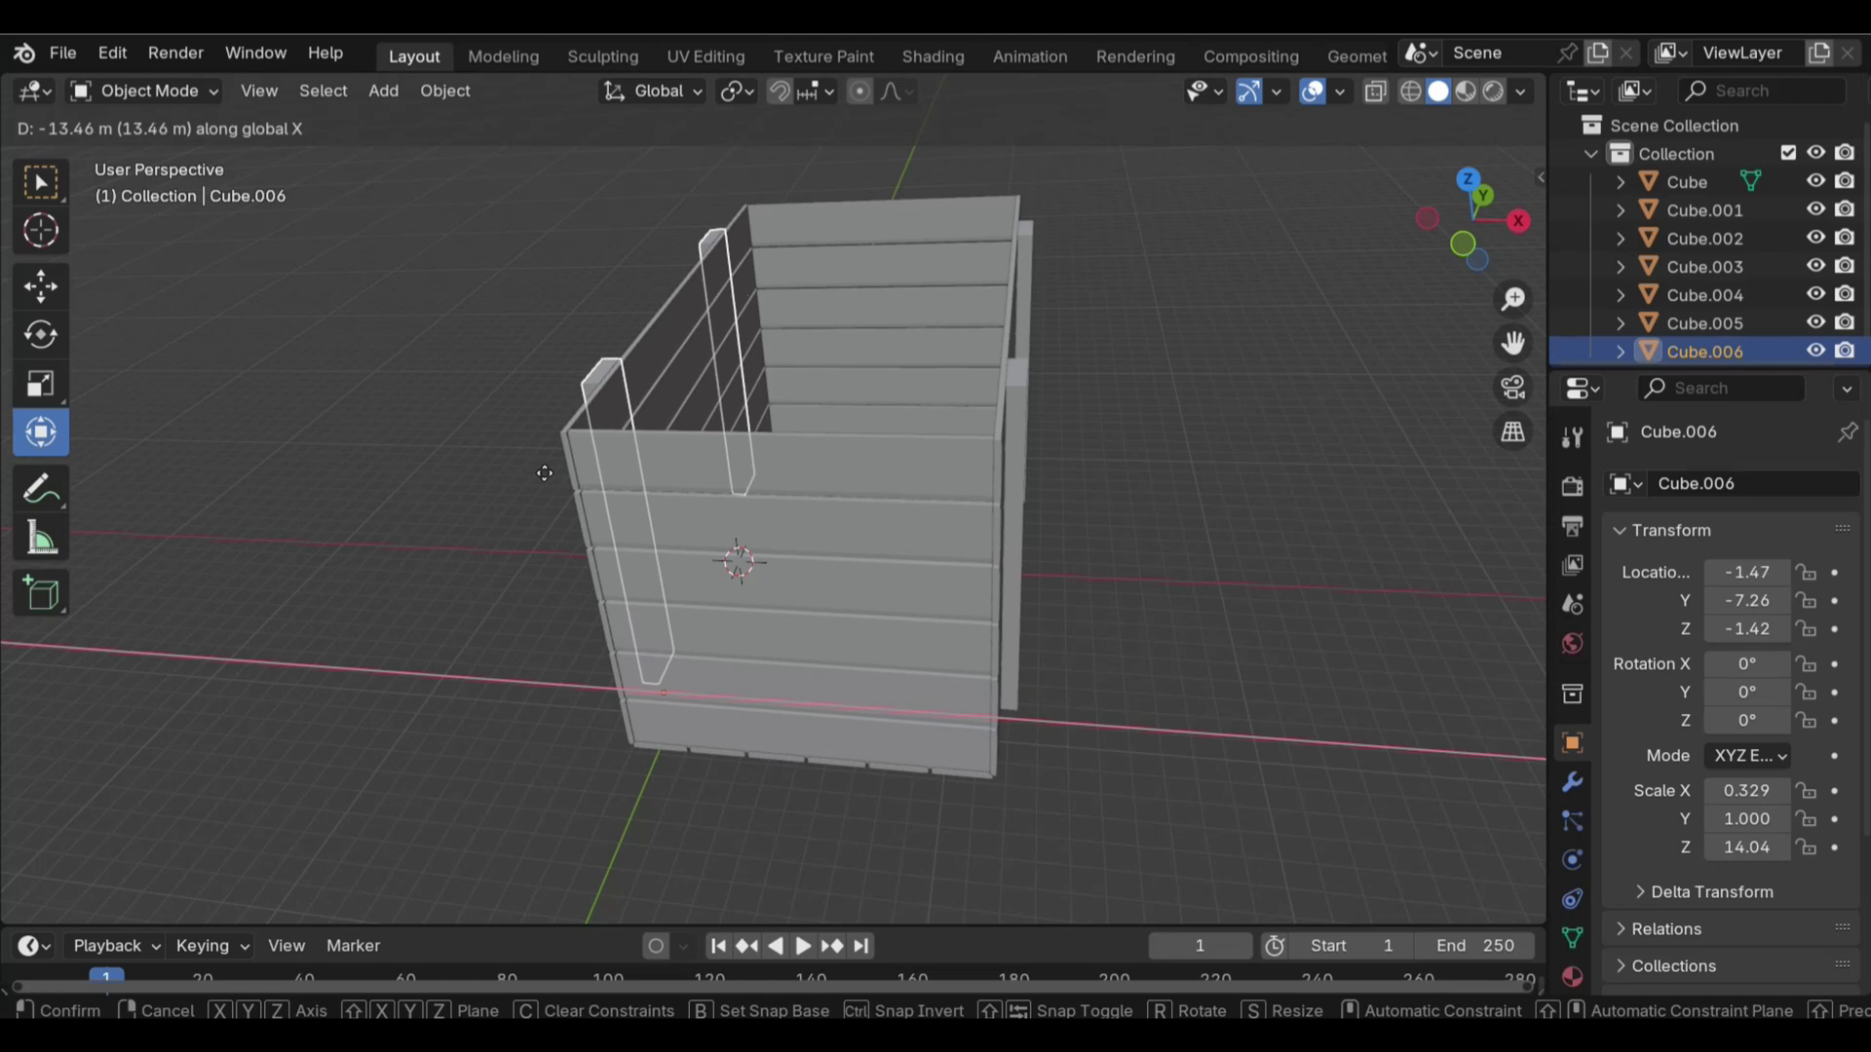
pyautogui.click(545, 474)
pyautogui.moveTo(544, 474)
pyautogui.mouseDown(button='middle')
pyautogui.moveTo(875, 532)
pyautogui.moveTo(723, 503)
pyautogui.mouseUp(button='middle')
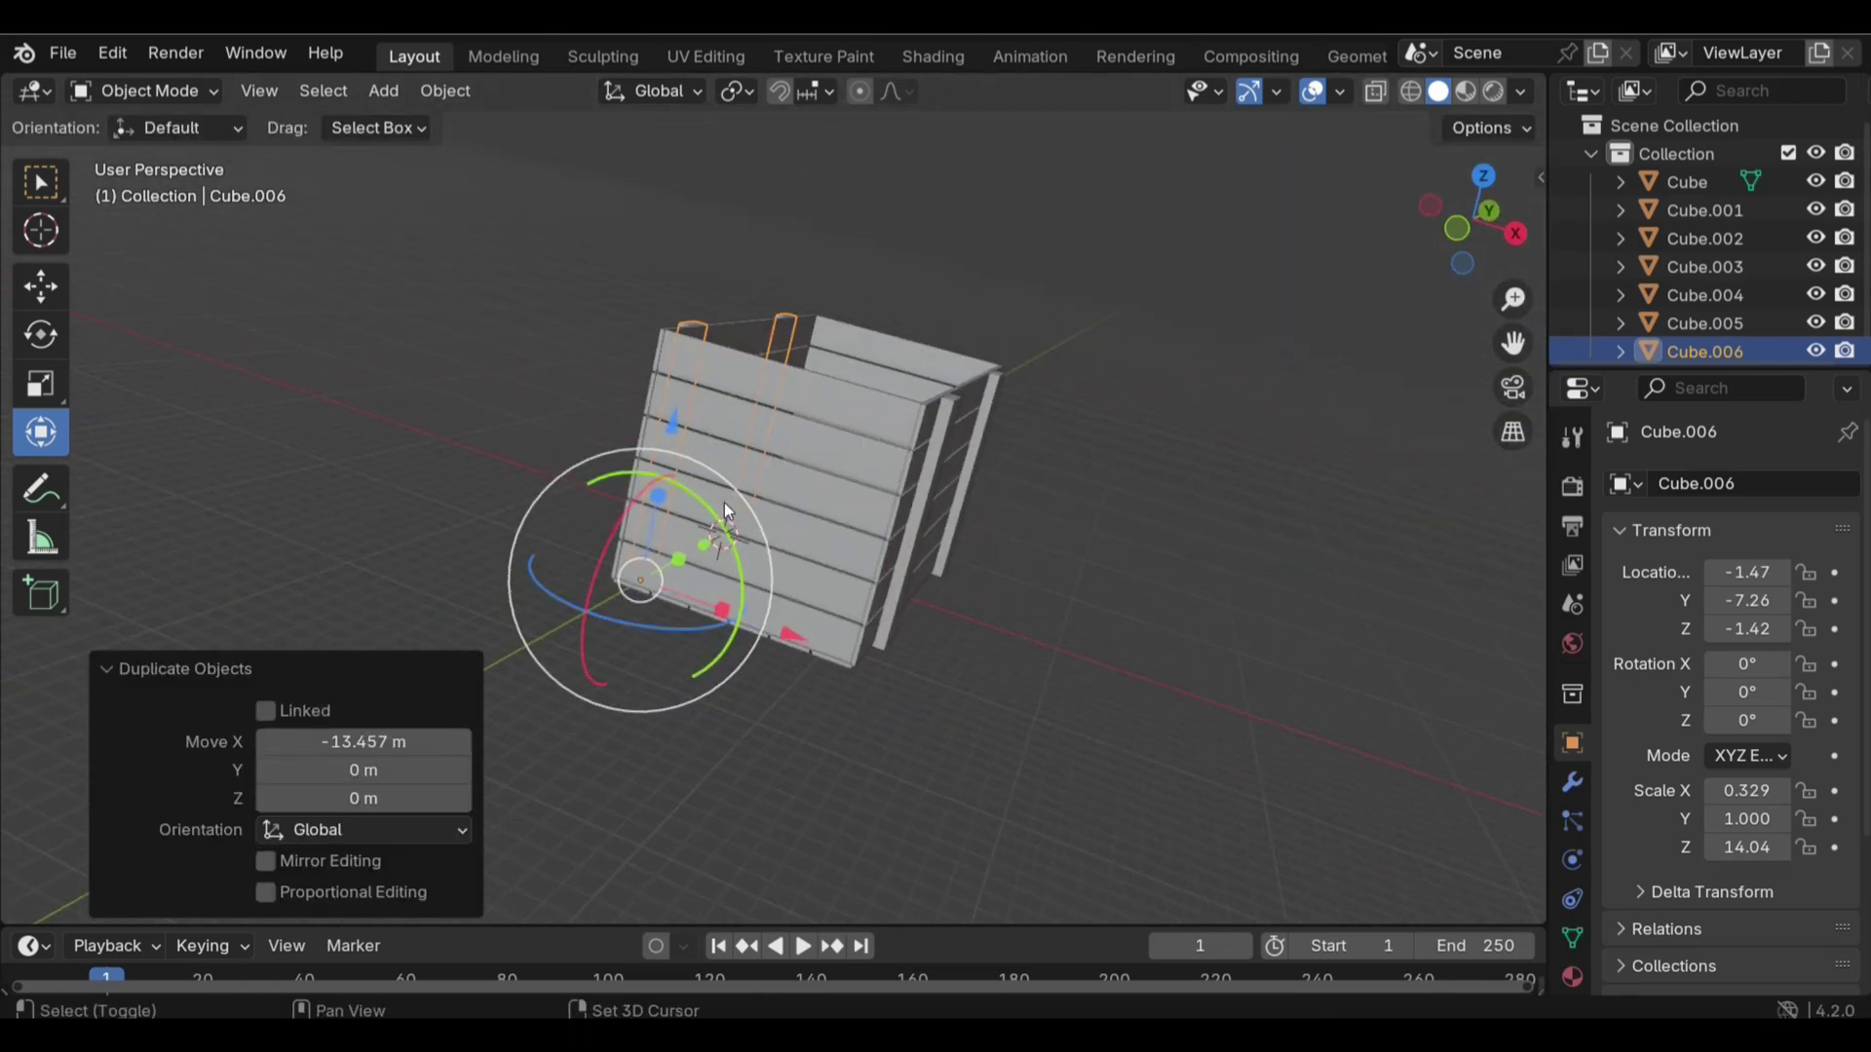
# Duplicate one brace and rotate it -90° around Y to lie flat
pyautogui.hotkey('shift', 'd')
pyautogui.press('z')
pyautogui.click(688, 770)
pyautogui.press('r')
pyautogui.press('y')
pyautogui.click(426, 797)
pyautogui.doubleClick(427, 769)
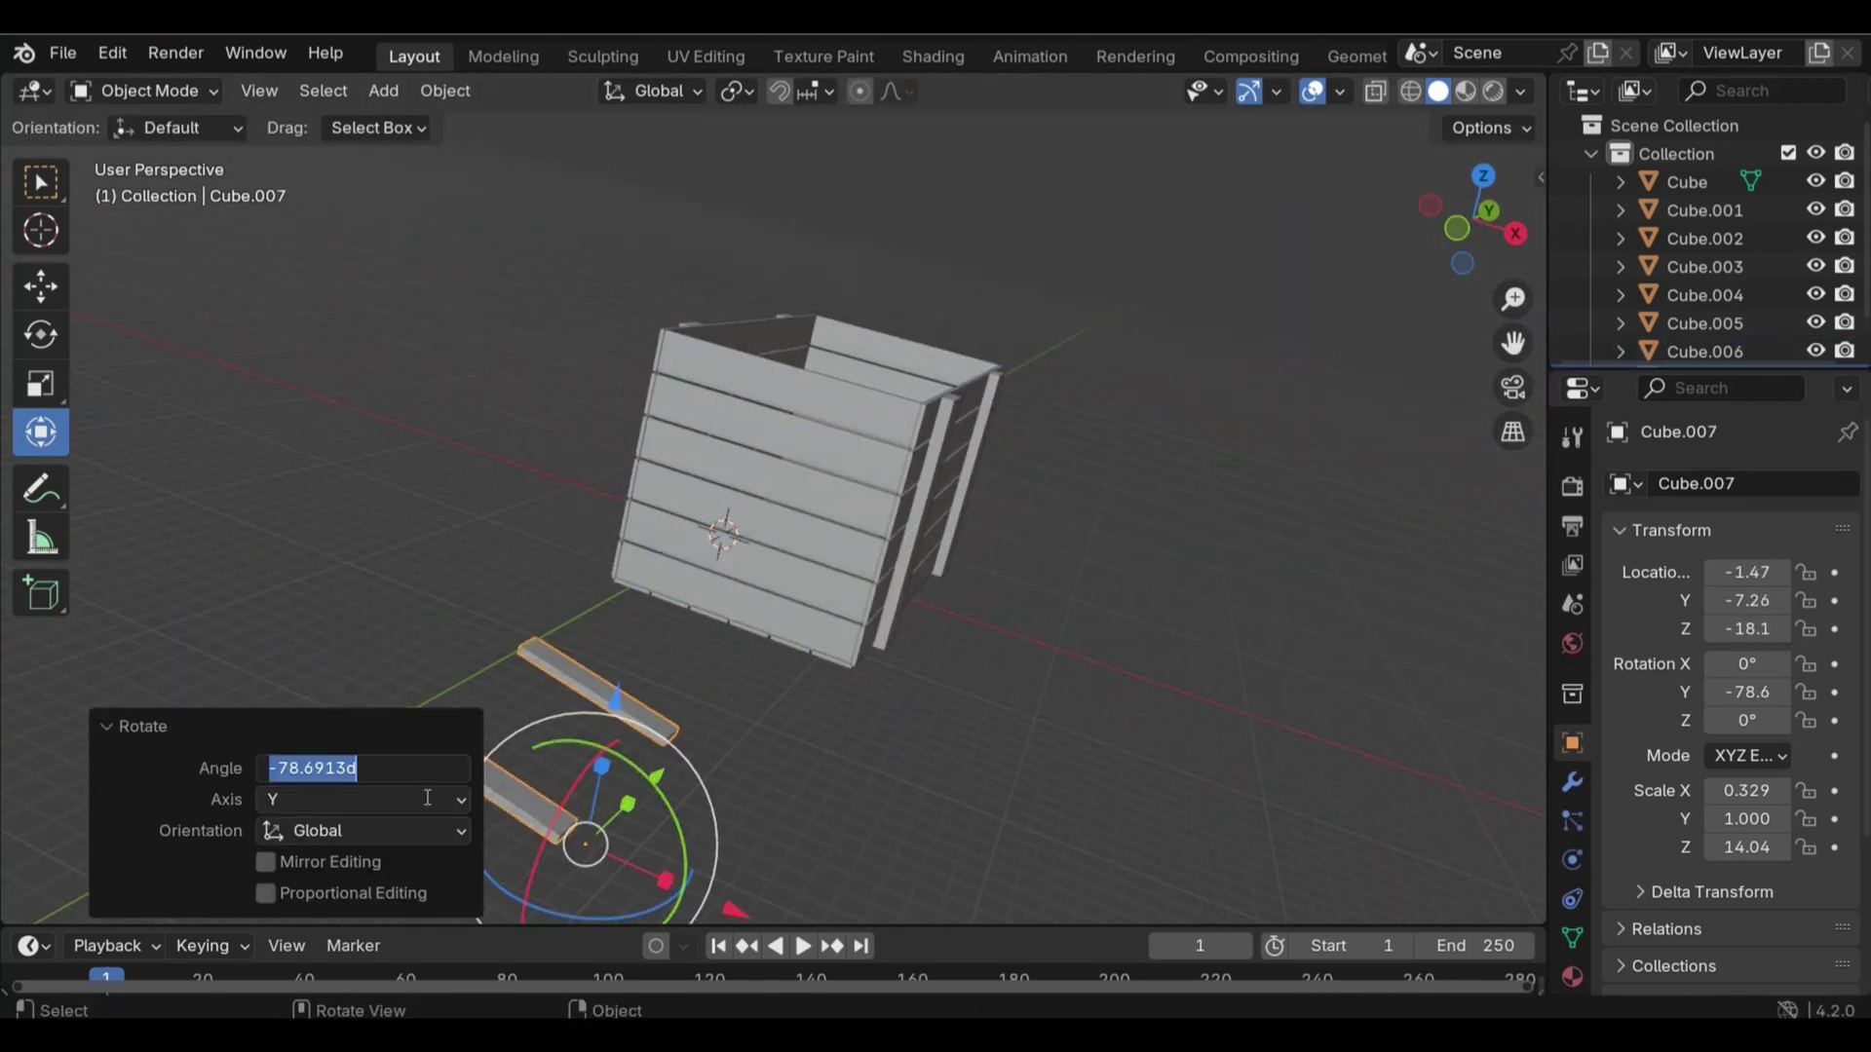
pyautogui.moveTo(424, 795); pyautogui.dragTo(684, 591, button='middle')
# Move the flat plank along Z and X into place under the crate
pyautogui.press('g')
pyautogui.press('z')
pyautogui.click(693, 259)
pyautogui.press('g')
pyautogui.press('x')
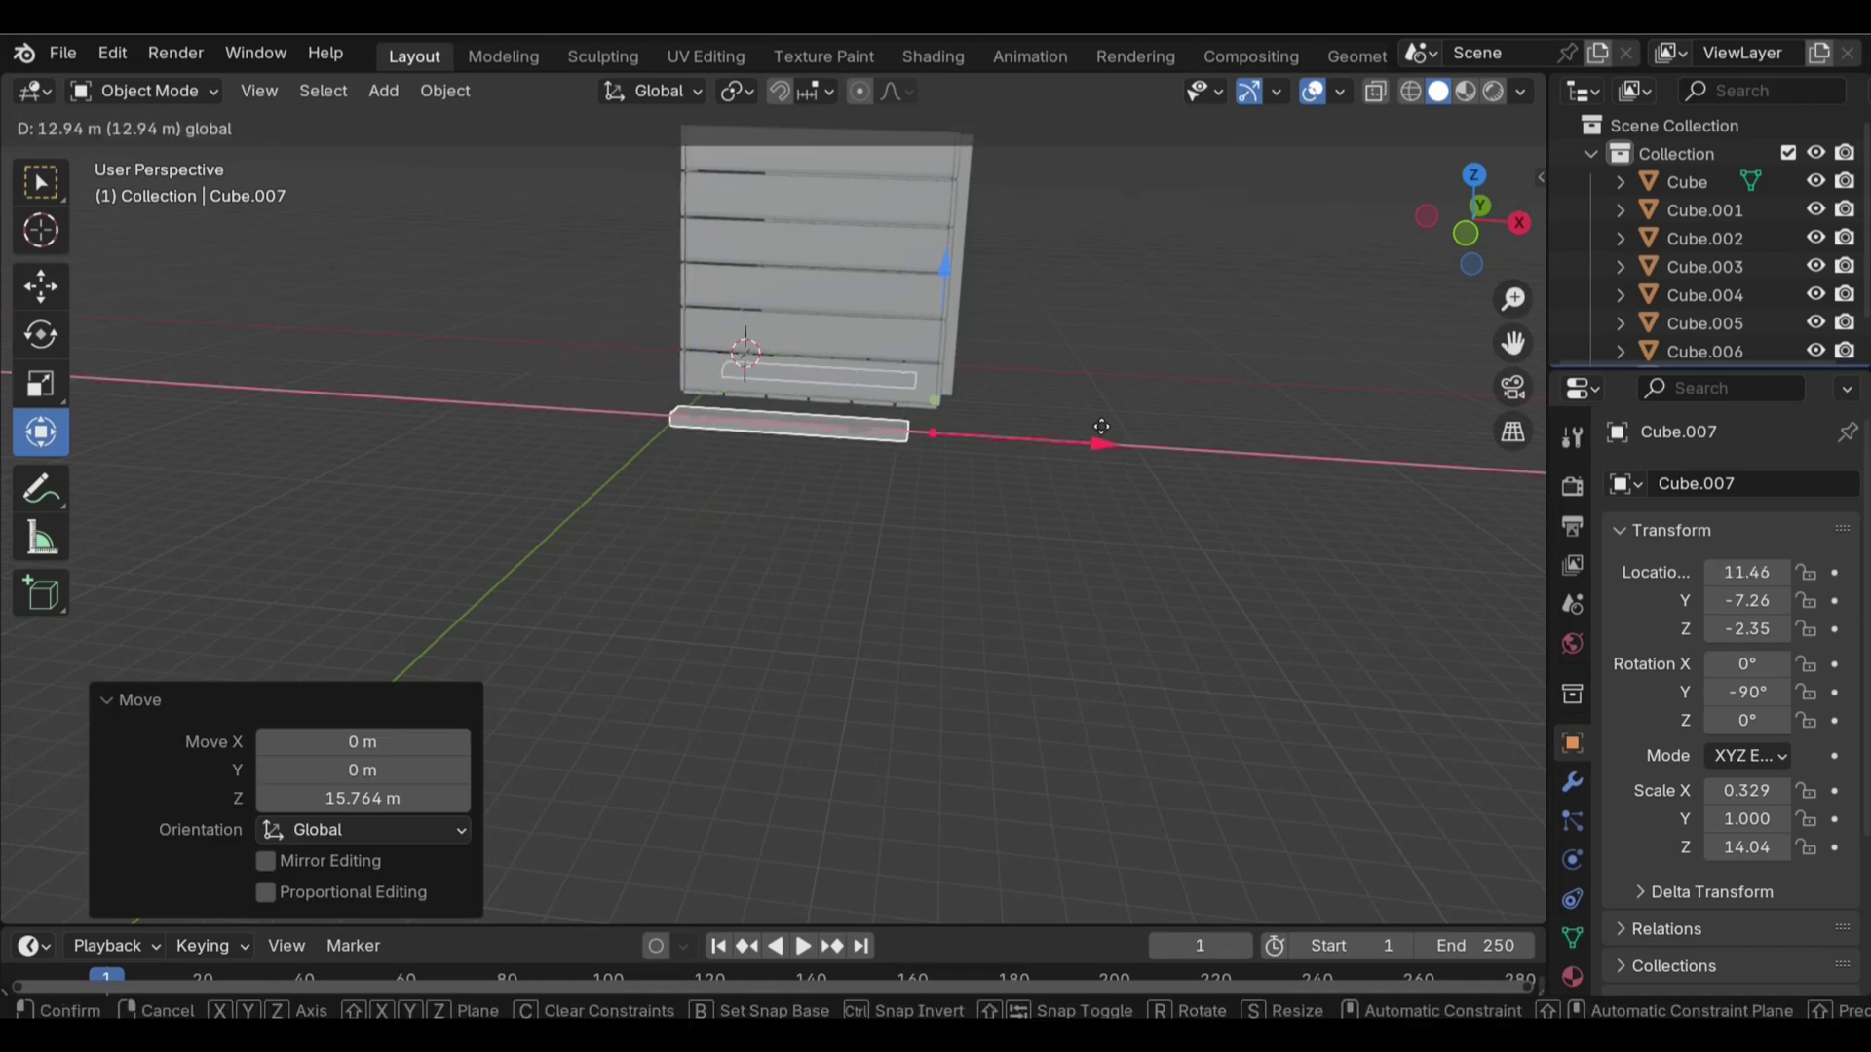
pyautogui.click(750, 501)
pyautogui.scroll(5, 750, 501)
pyautogui.press('g')
pyautogui.press('z')
pyautogui.click(760, 565)
# Set the runner flush with the crate bottom and align it along X in front view
pyautogui.scroll(3, 760, 565)
pyautogui.press('g')
pyautogui.press('z')
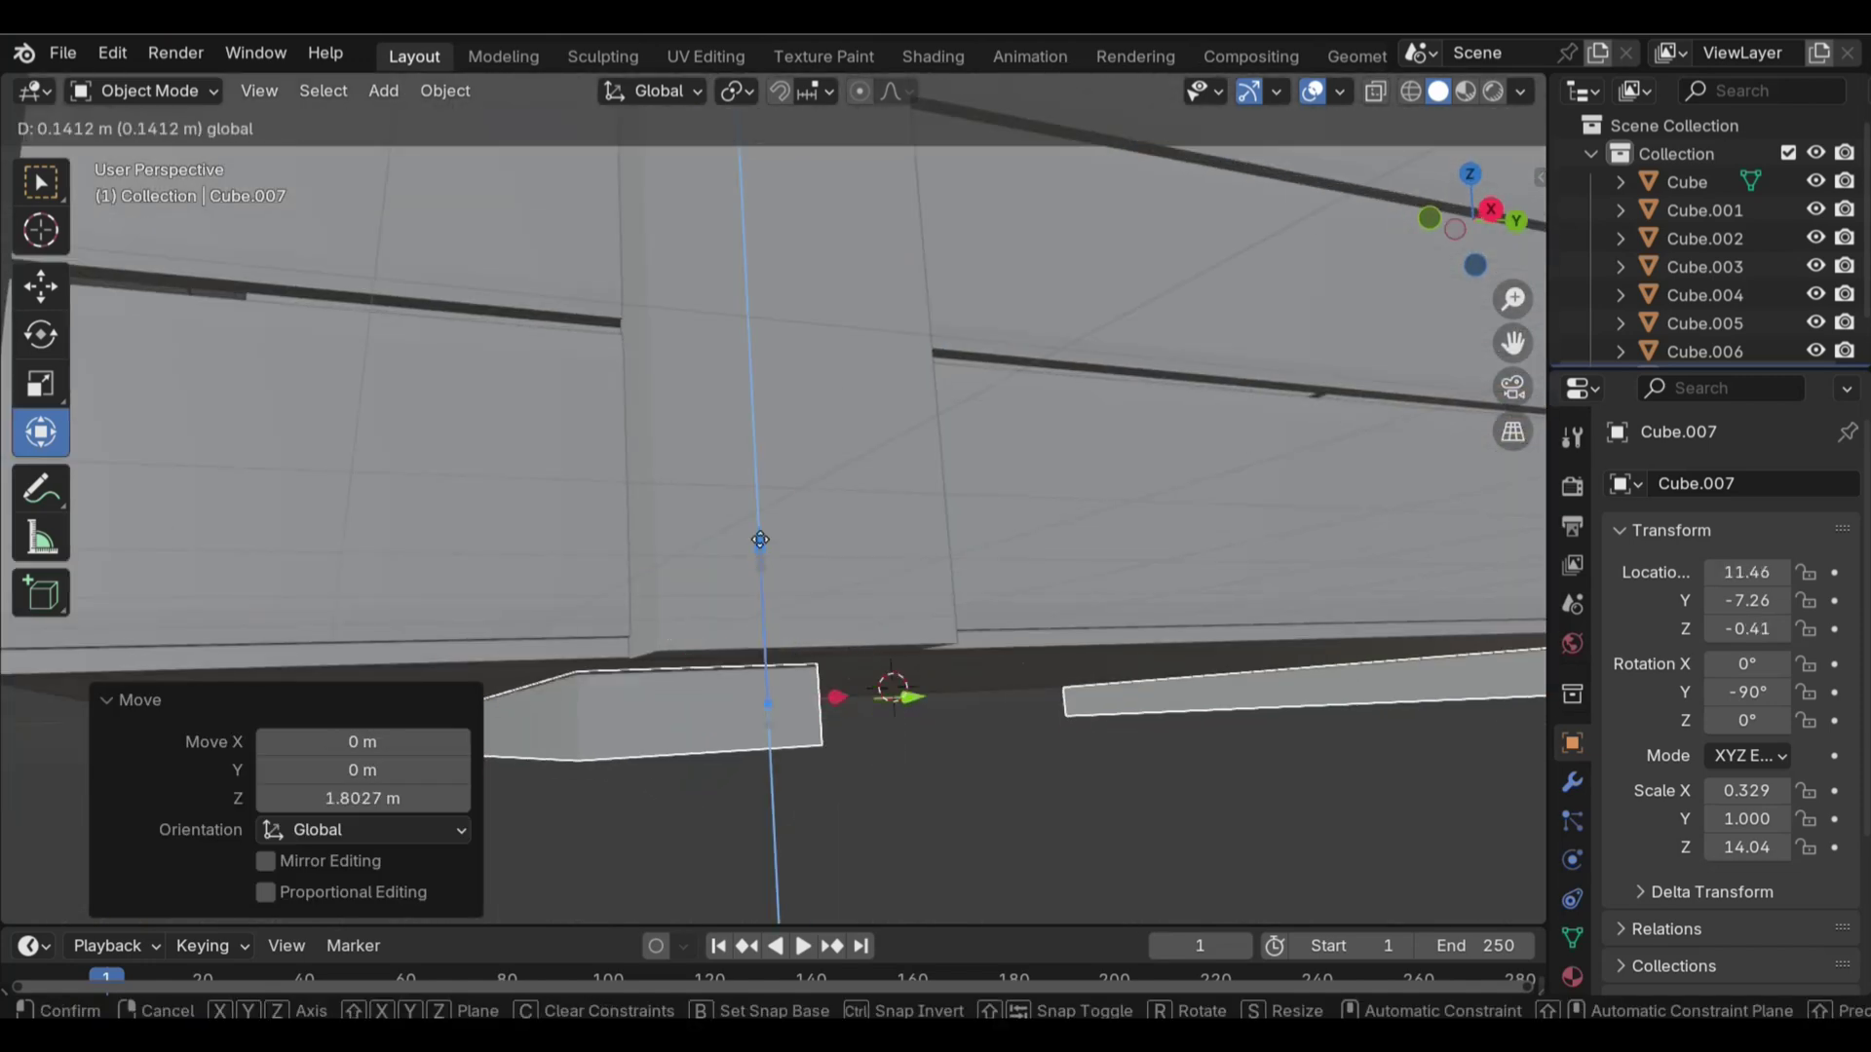
pyautogui.click(760, 565)
pyautogui.moveTo(760, 565); pyautogui.dragTo(764, 659, button='middle')
pyautogui.press('KP_1')
pyautogui.moveTo(1213, 588)
pyautogui.mouseDown()
pyautogui.moveTo(1288, 616)
pyautogui.moveTo(1257, 598)
pyautogui.mouseUp()
pyautogui.press('KP_5')
# Stretch the bottom runner symmetrically along X with Mirror Editing so it spans the crate
pyautogui.hotkey('alt', 'z')
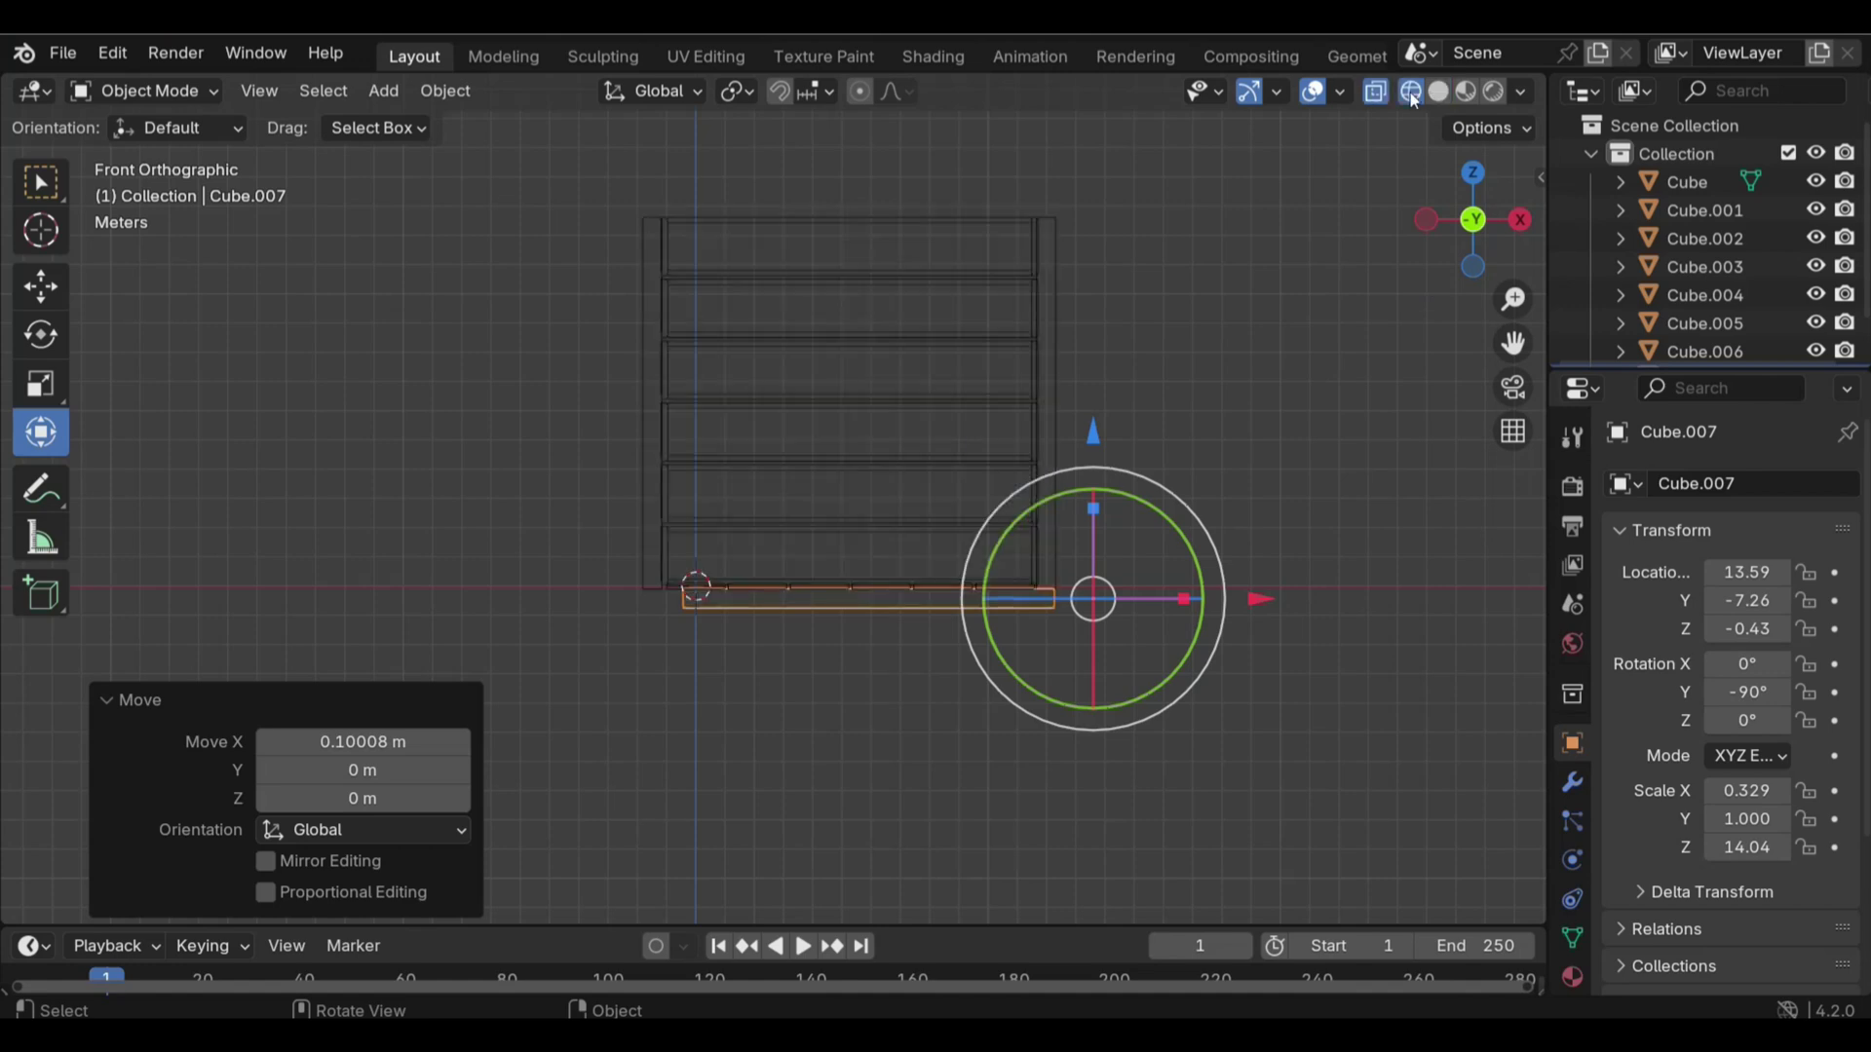
pyautogui.press('Tab')
pyautogui.press('g')
pyautogui.press('x')
pyautogui.click(731, 663)
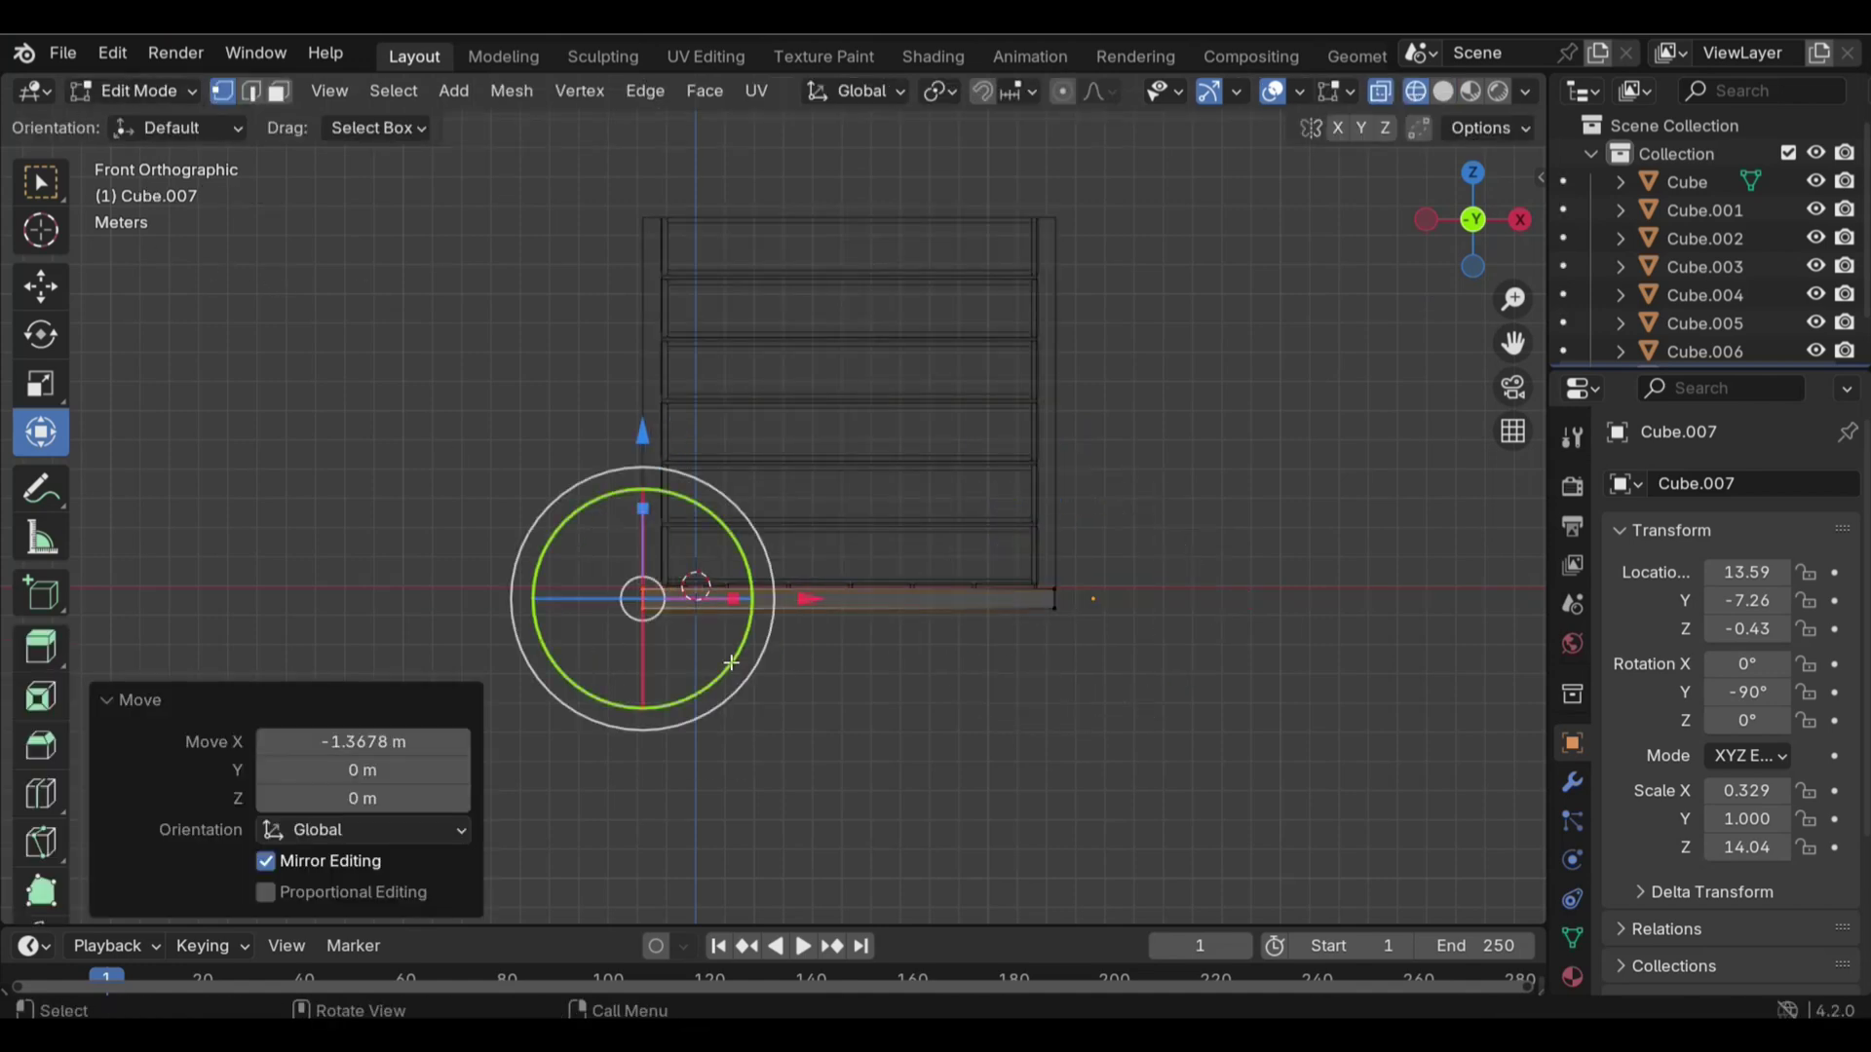
# Return to solid shading, then select the floor planks with the runner and duplicate them
pyautogui.moveTo(1477, 230); pyautogui.dragTo(1325, 463)
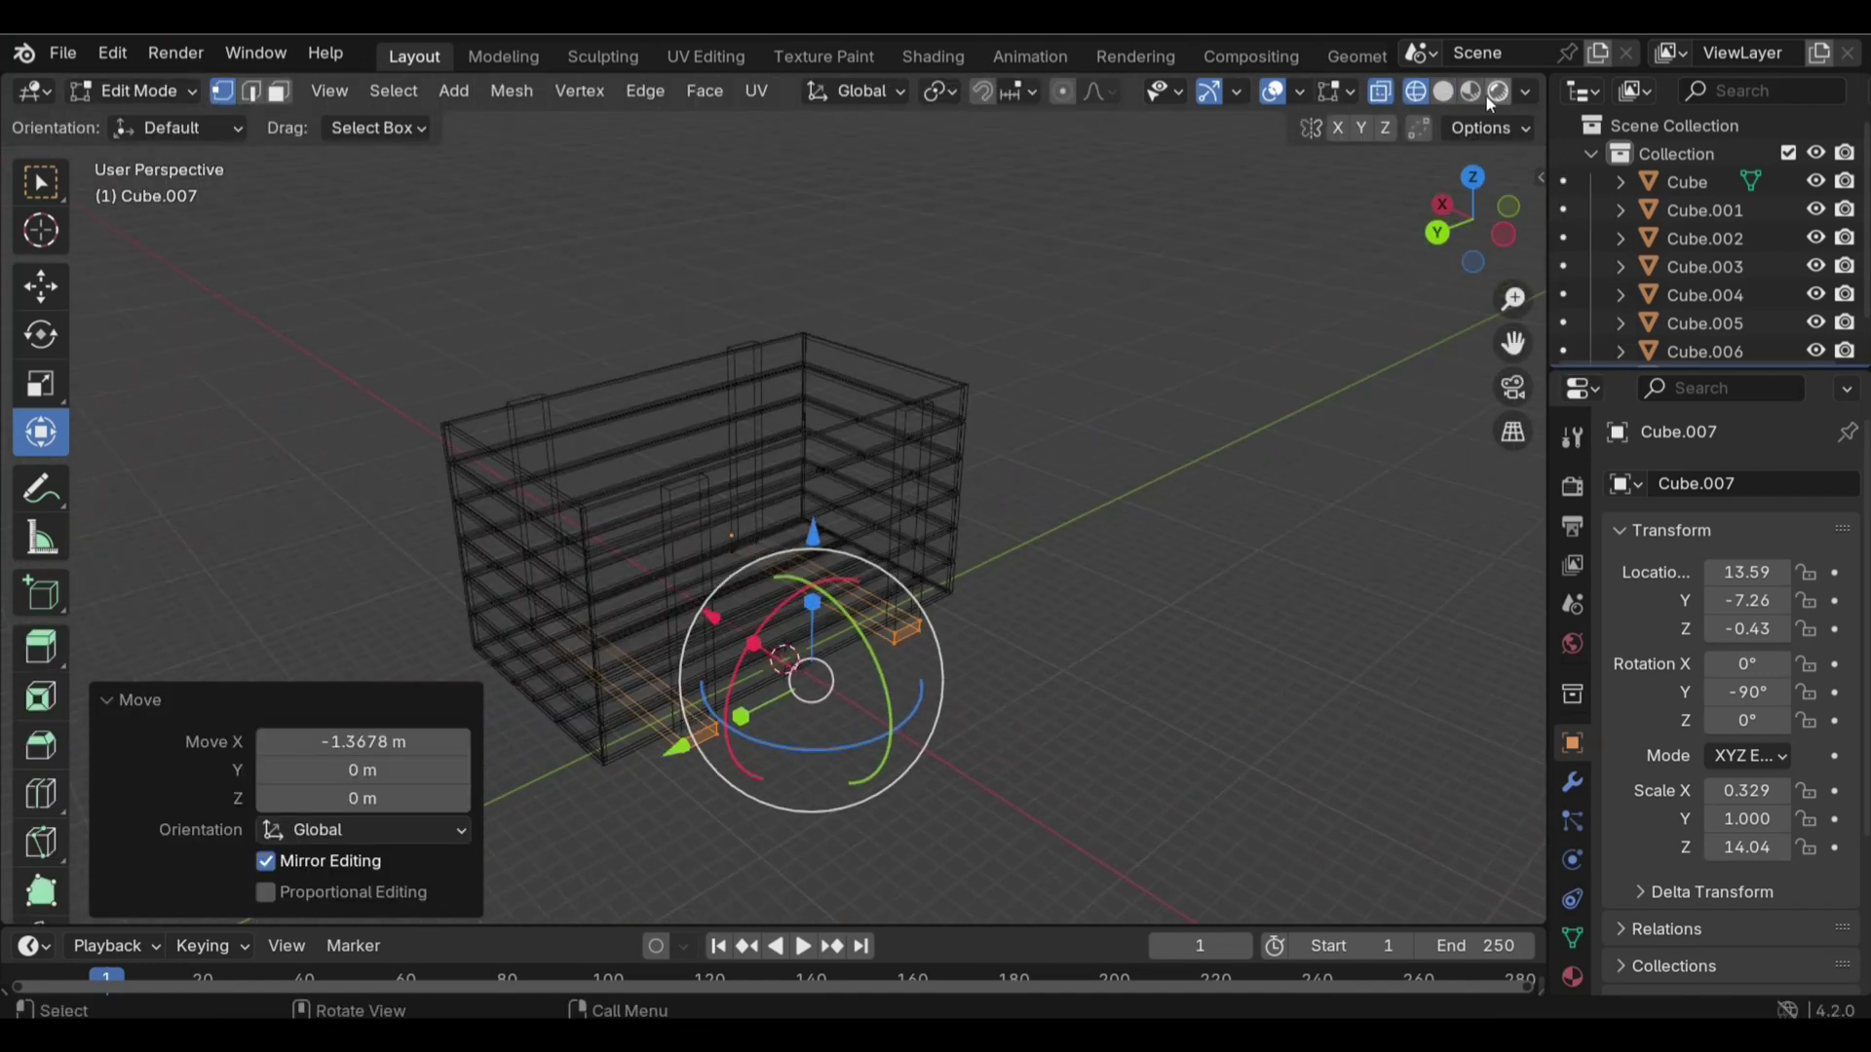
pyautogui.click(1443, 90)
pyautogui.click(1265, 593)
pyautogui.moveTo(1264, 592); pyautogui.dragTo(805, 557, button='middle')
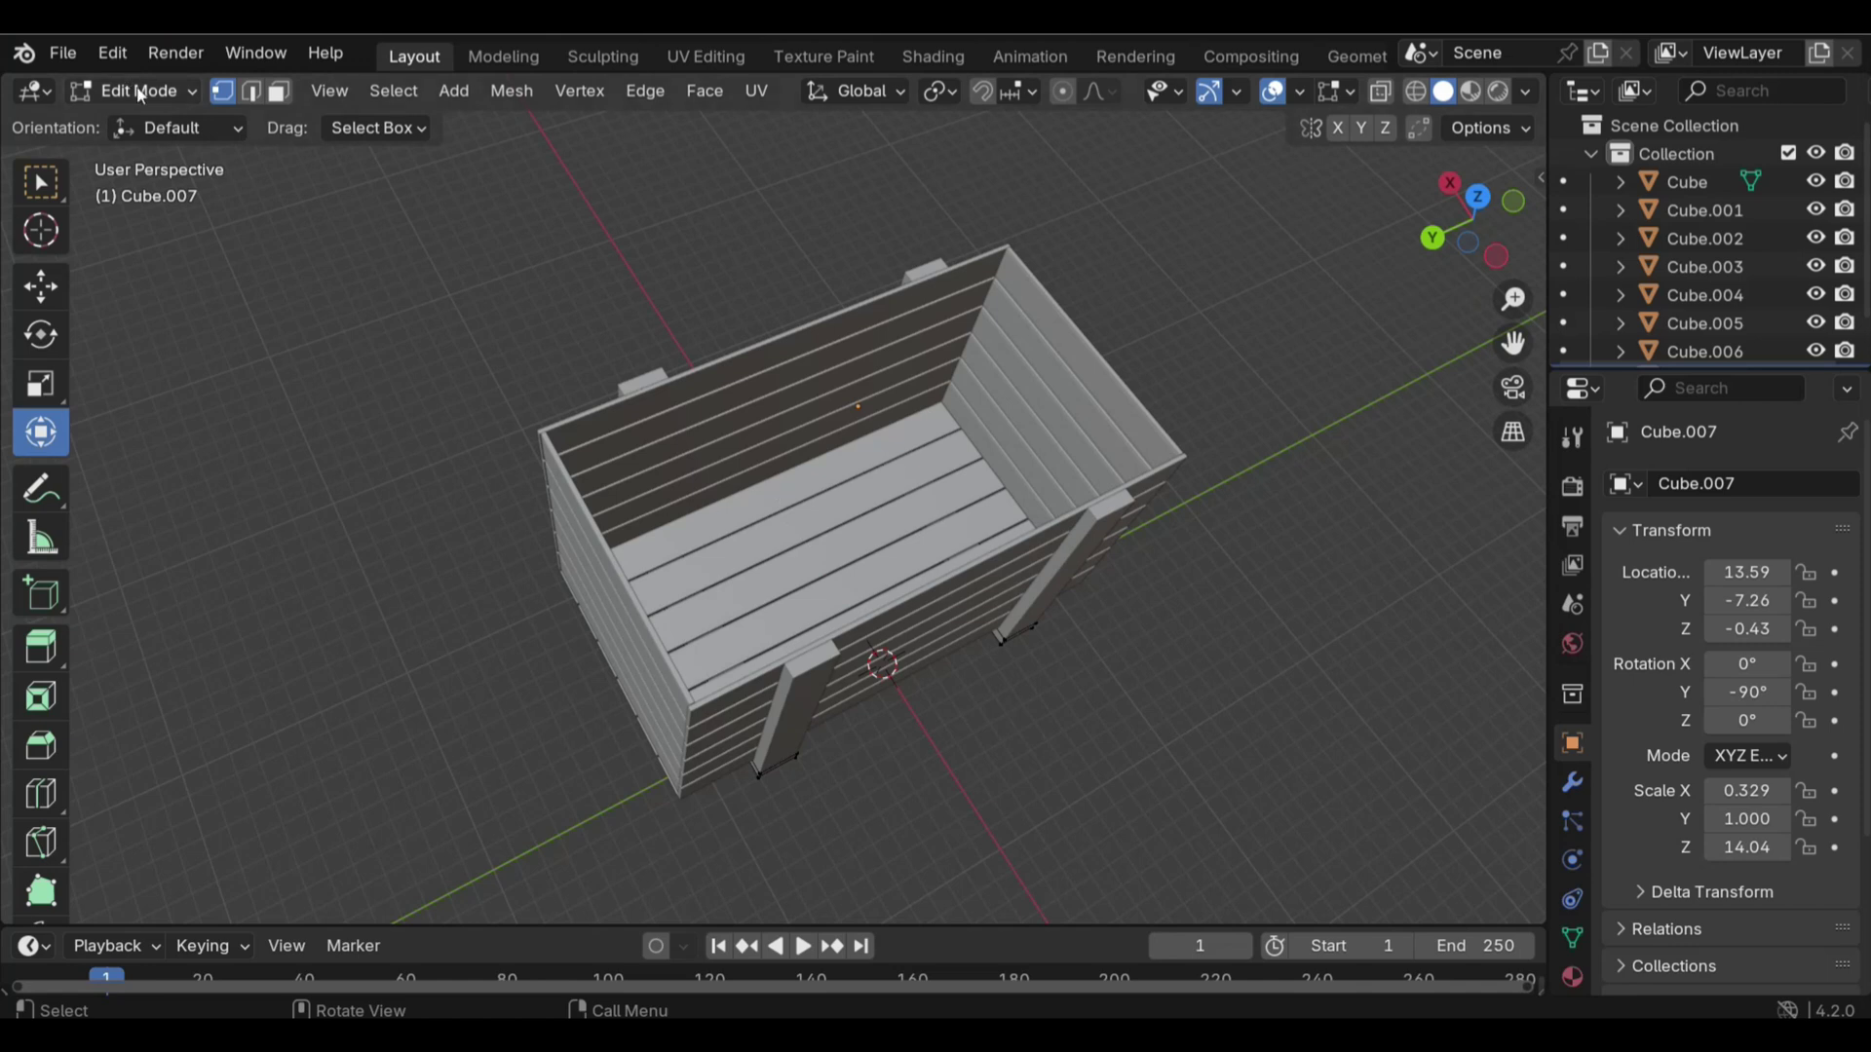
pyautogui.press('Tab')
pyautogui.keyDown('shift'); pyautogui.click(723, 529); pyautogui.keyUp('shift')
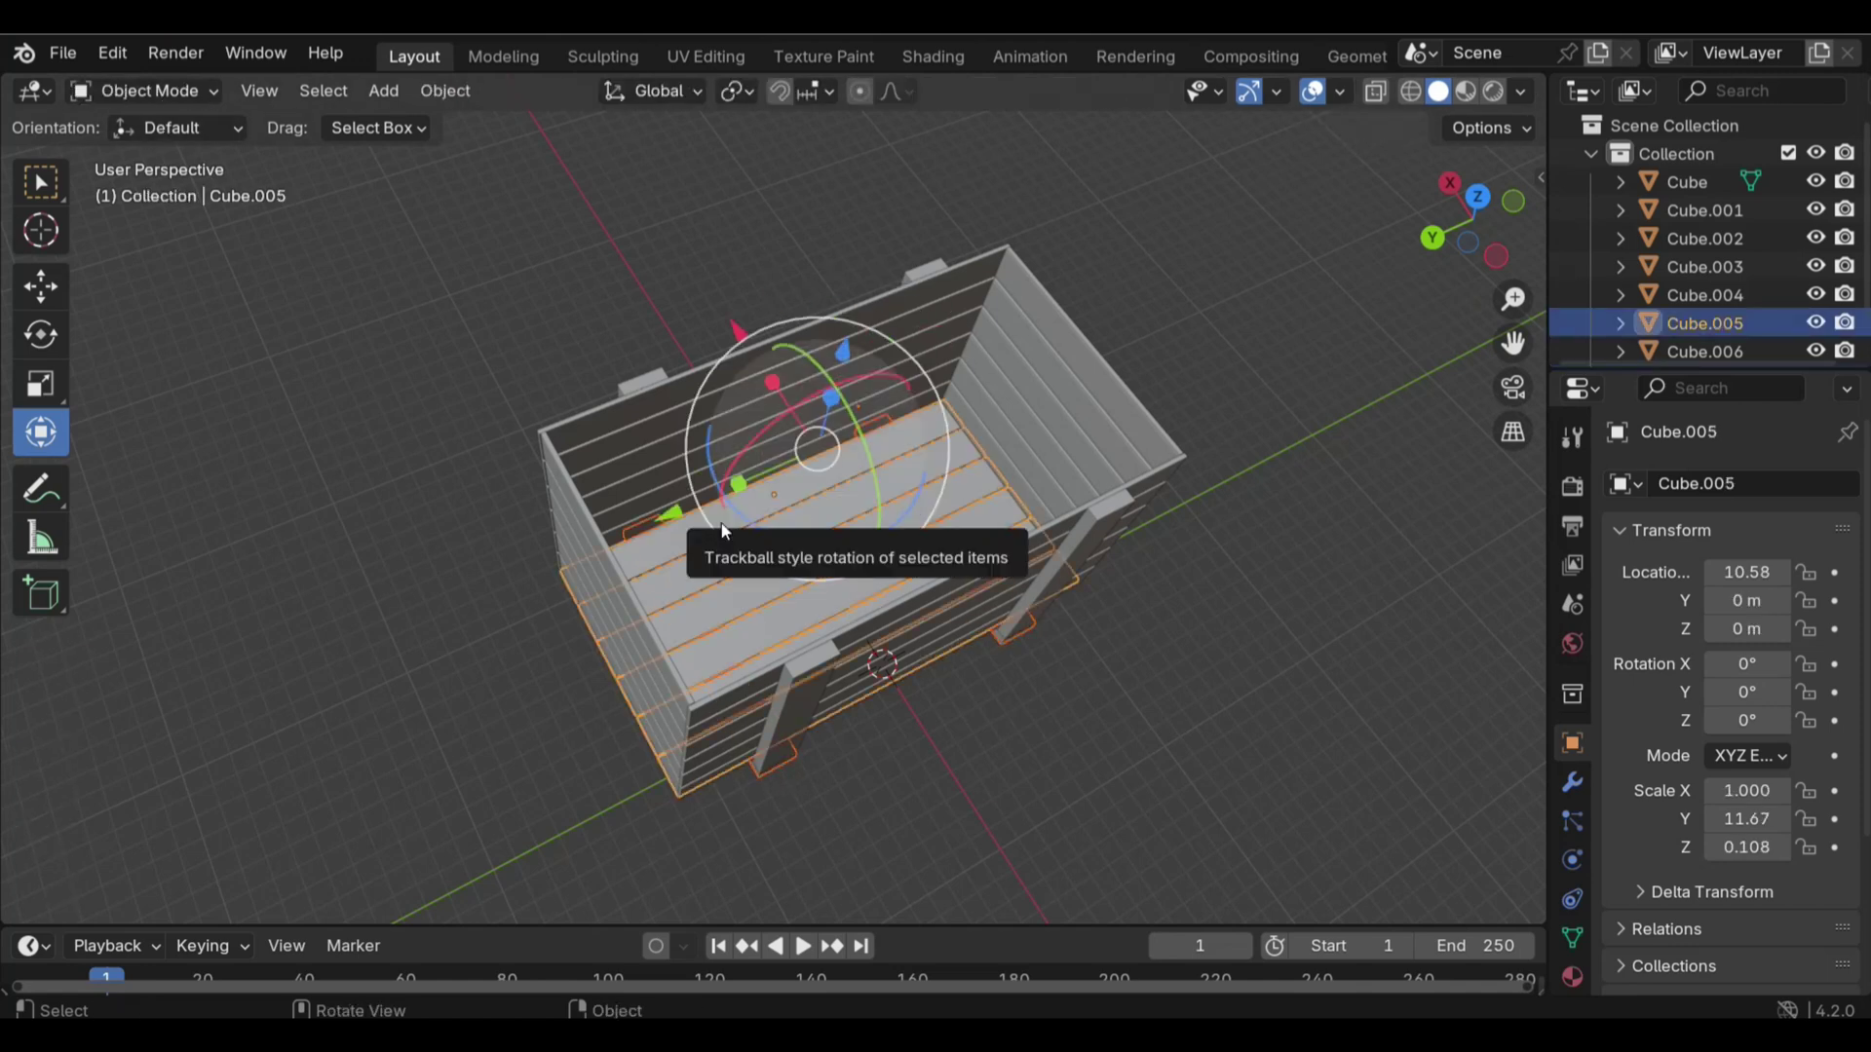
pyautogui.hotkey('shift', 'd')
# Place the floor copy on top of the crate and tilt it about Y to roughly -147°
pyautogui.press('z')
pyautogui.click(840, 296)
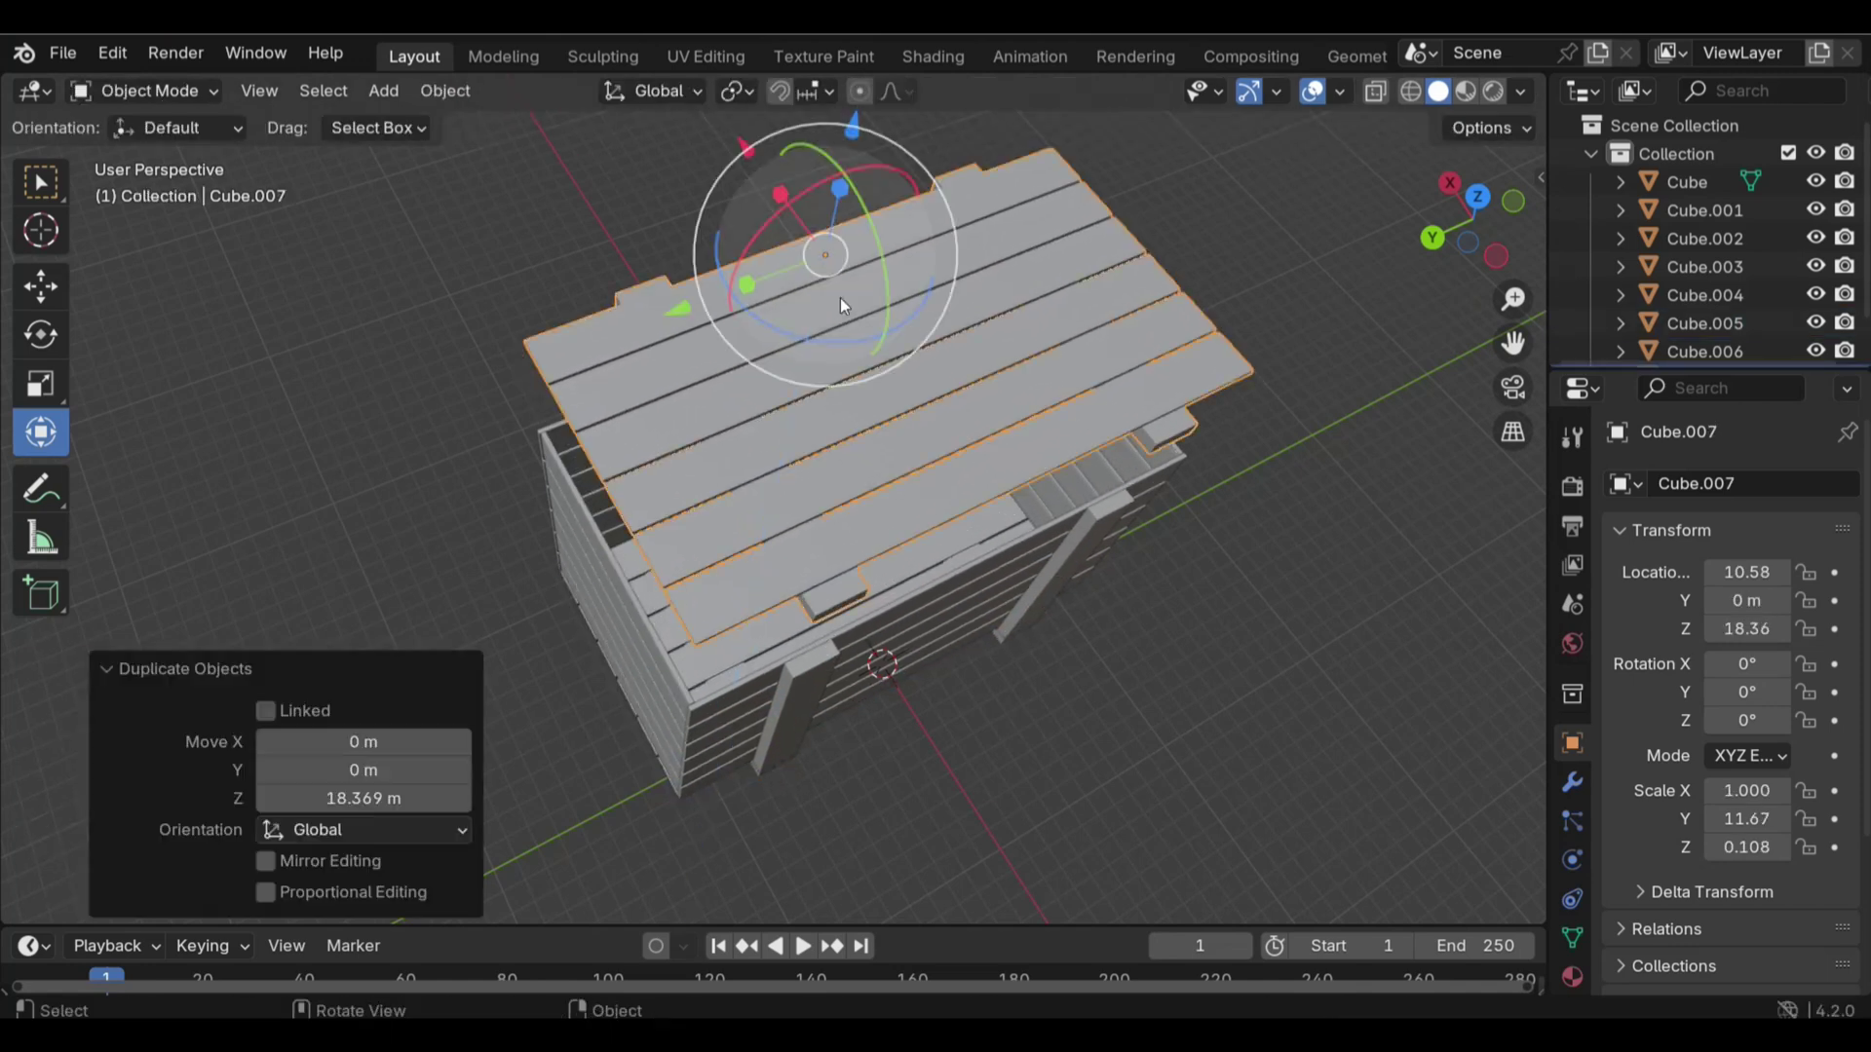
pyautogui.moveTo(840, 296); pyautogui.dragTo(741, 409, button='middle')
pyautogui.press('r')
pyautogui.press('y')
pyautogui.click(760, 518)
pyautogui.moveTo(760, 518)
pyautogui.mouseDown(button='middle')
pyautogui.moveTo(606, 337)
pyautogui.moveTo(740, 409)
pyautogui.moveTo(838, 406)
pyautogui.moveTo(865, 208)
pyautogui.mouseUp(button='middle')
# Slide the tilted lid along X over the crate top and raise it slightly
pyautogui.press('g')
pyautogui.press('x')
pyautogui.click(818, 419)
pyautogui.press('g')
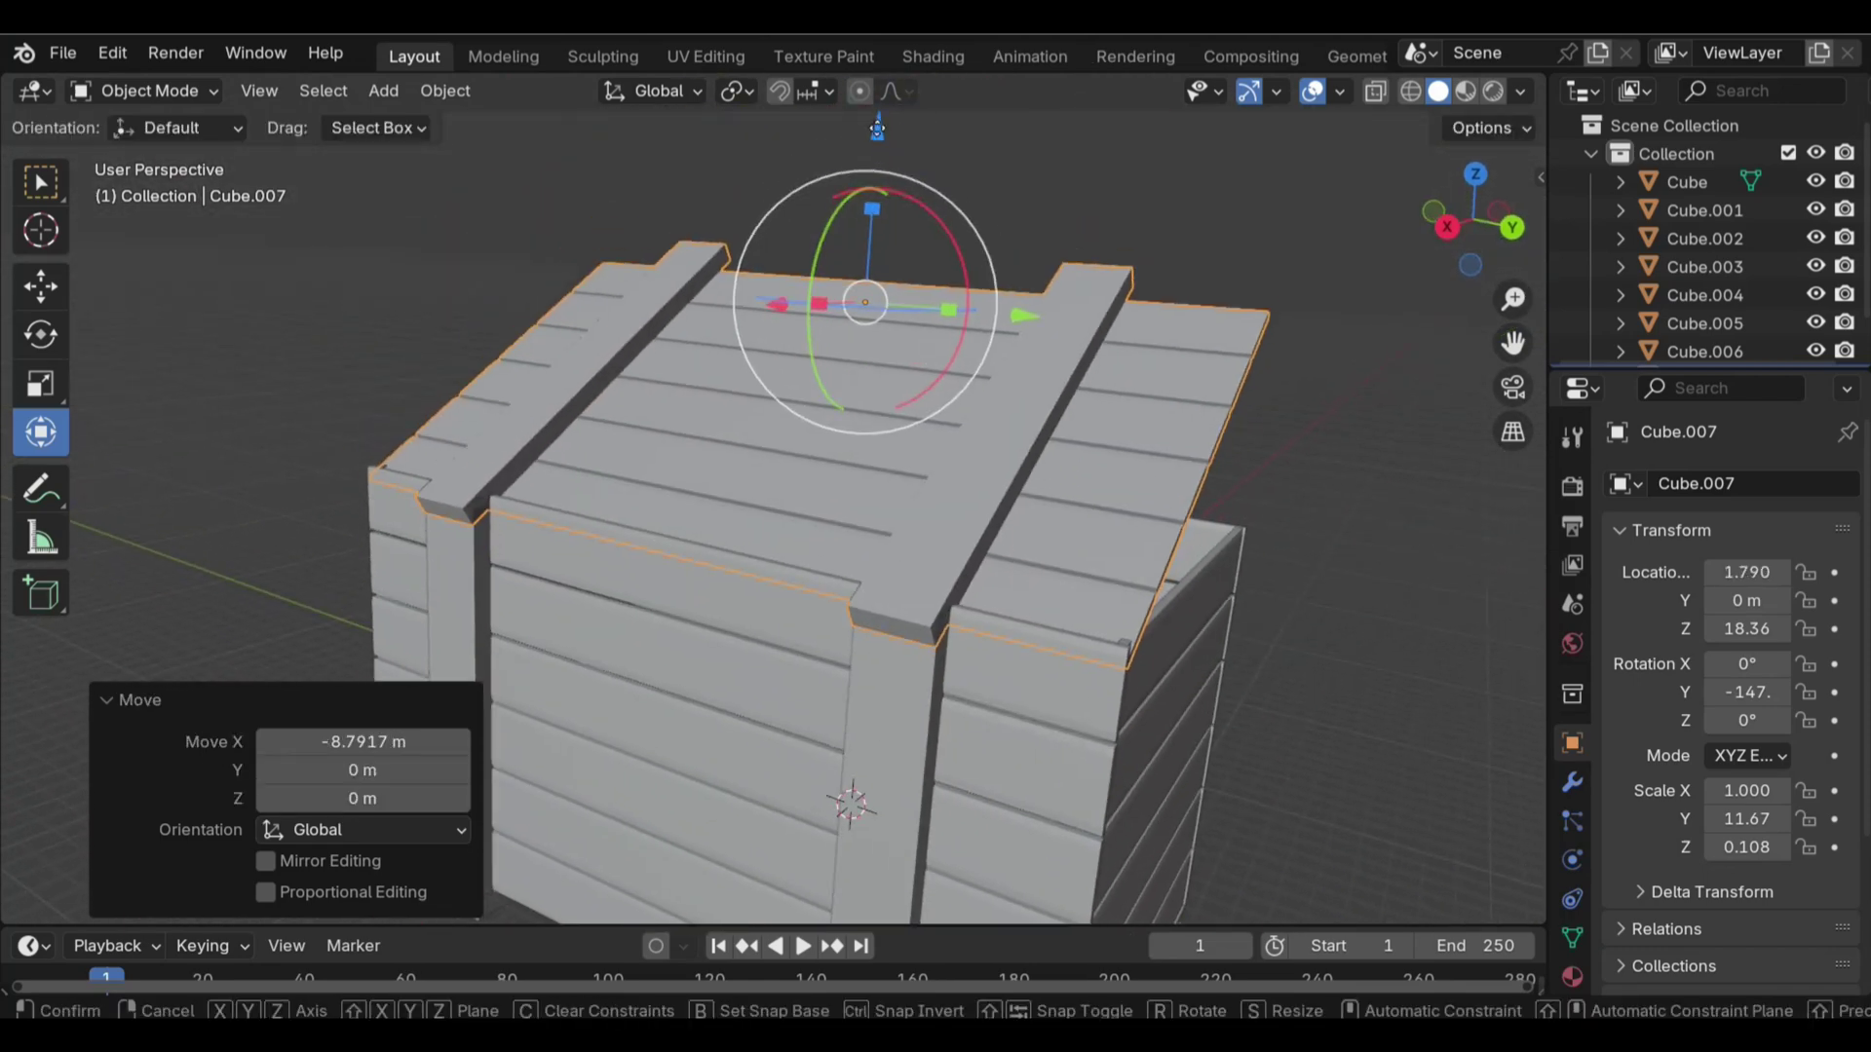
pyautogui.press('z')
pyautogui.click(883, 99)
pyautogui.moveTo(882, 99)
pyautogui.mouseDown(button='middle')
pyautogui.moveTo(887, 206)
pyautogui.moveTo(756, 273)
pyautogui.moveTo(986, 429)
pyautogui.mouseUp(button='middle')
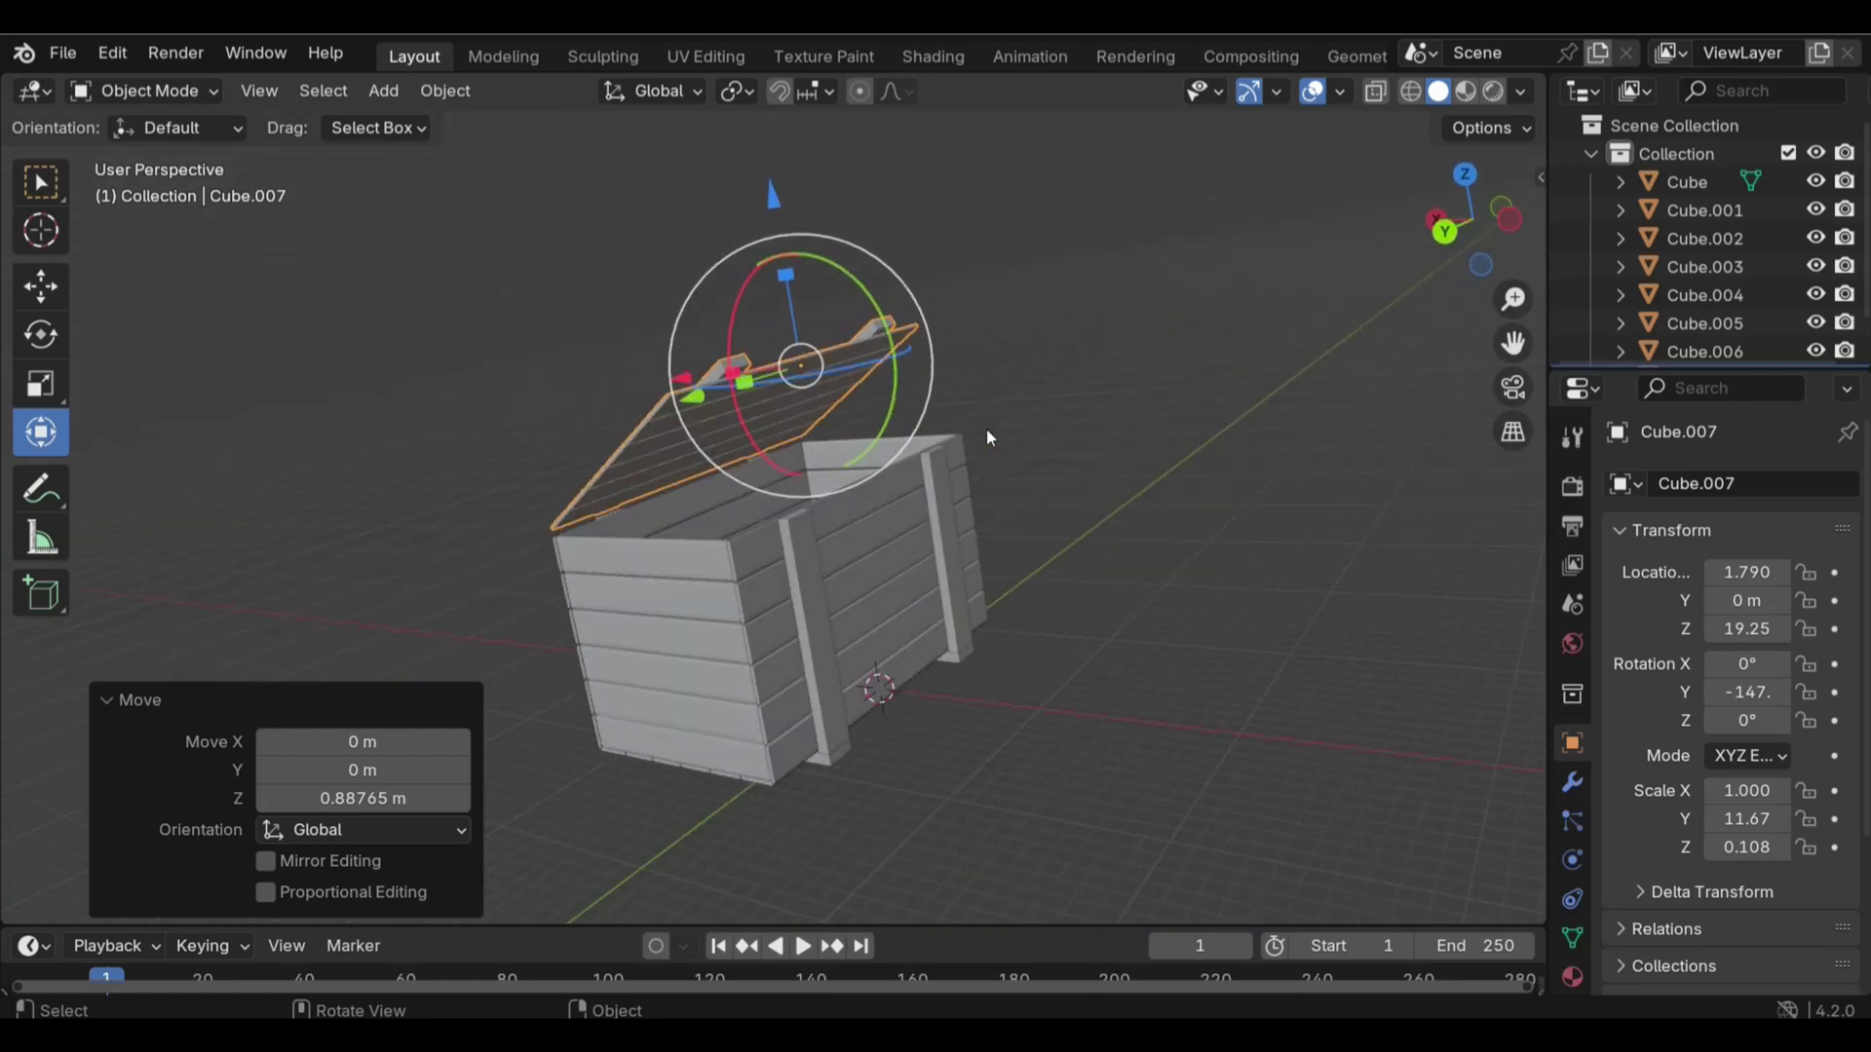
pyautogui.moveTo(185, 435); pyautogui.dragTo(198, 444, button='middle')
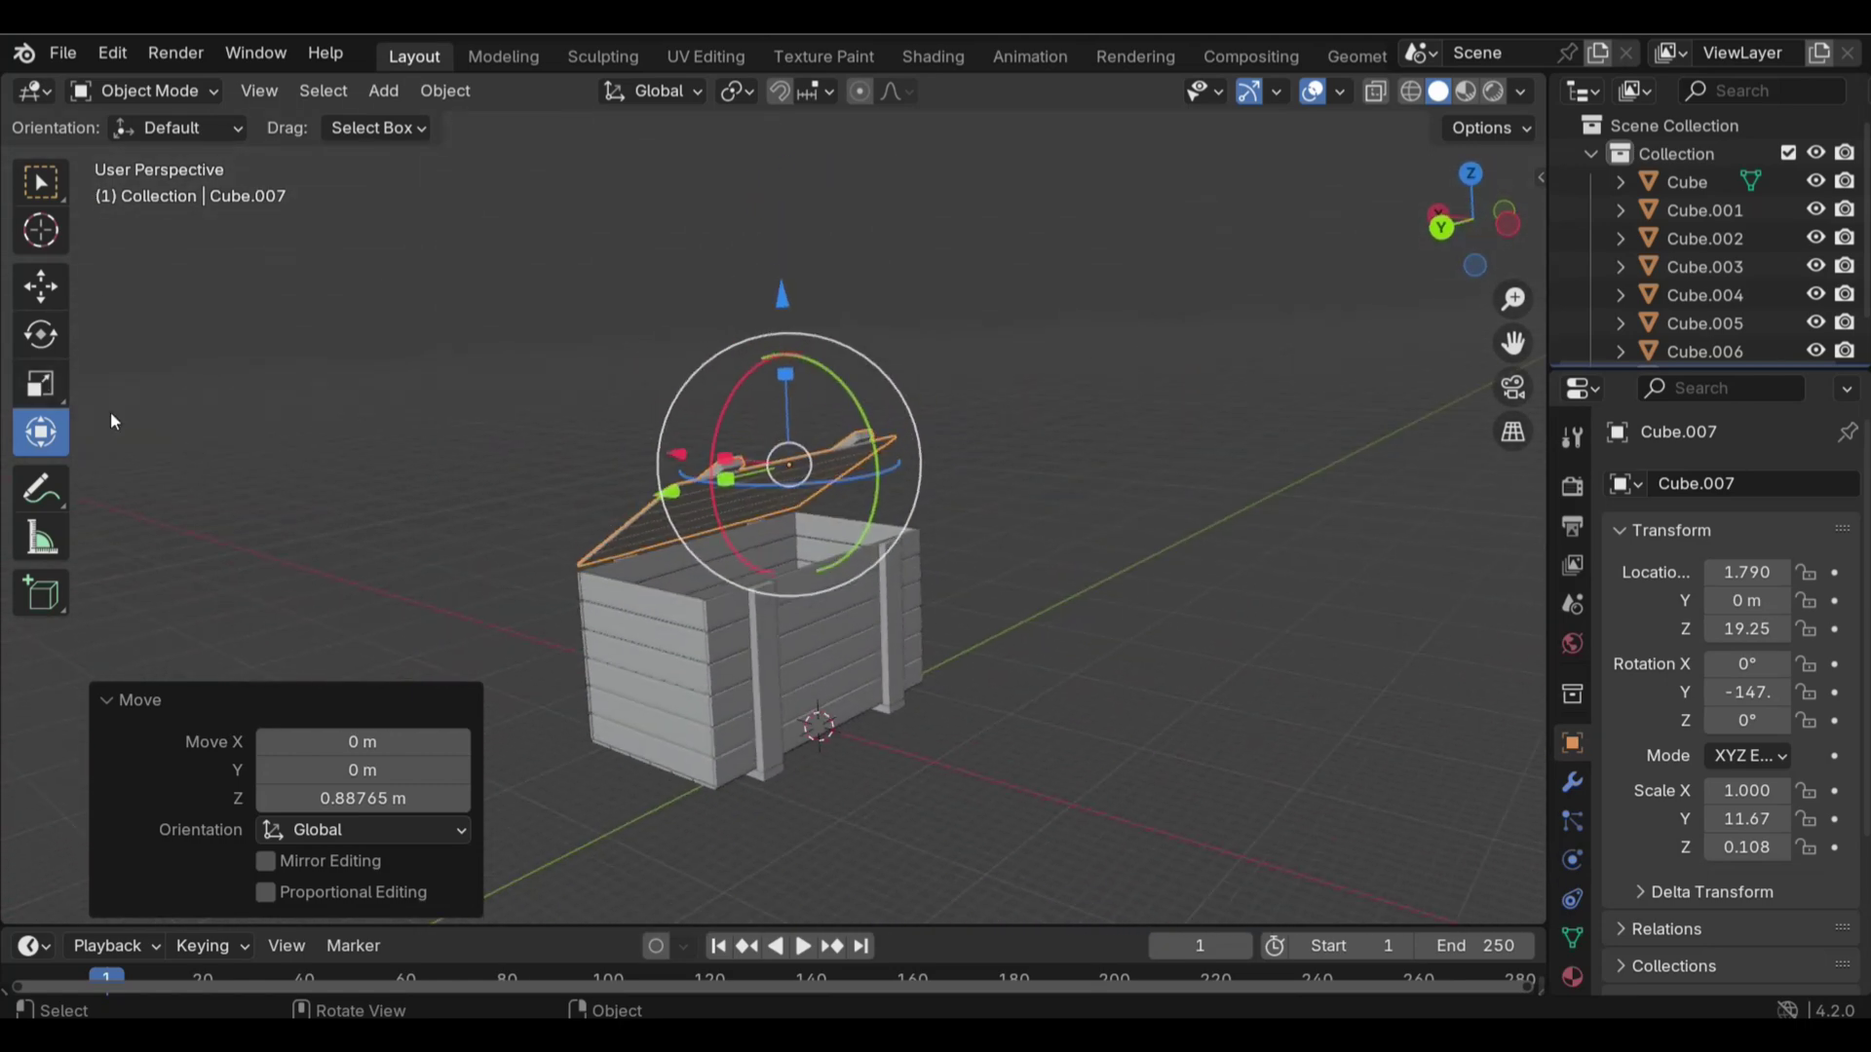
# Add a cylinder for the hinge and raise it near the crate
pyautogui.hotkey('shift', 'a')
pyautogui.click(451, 538)
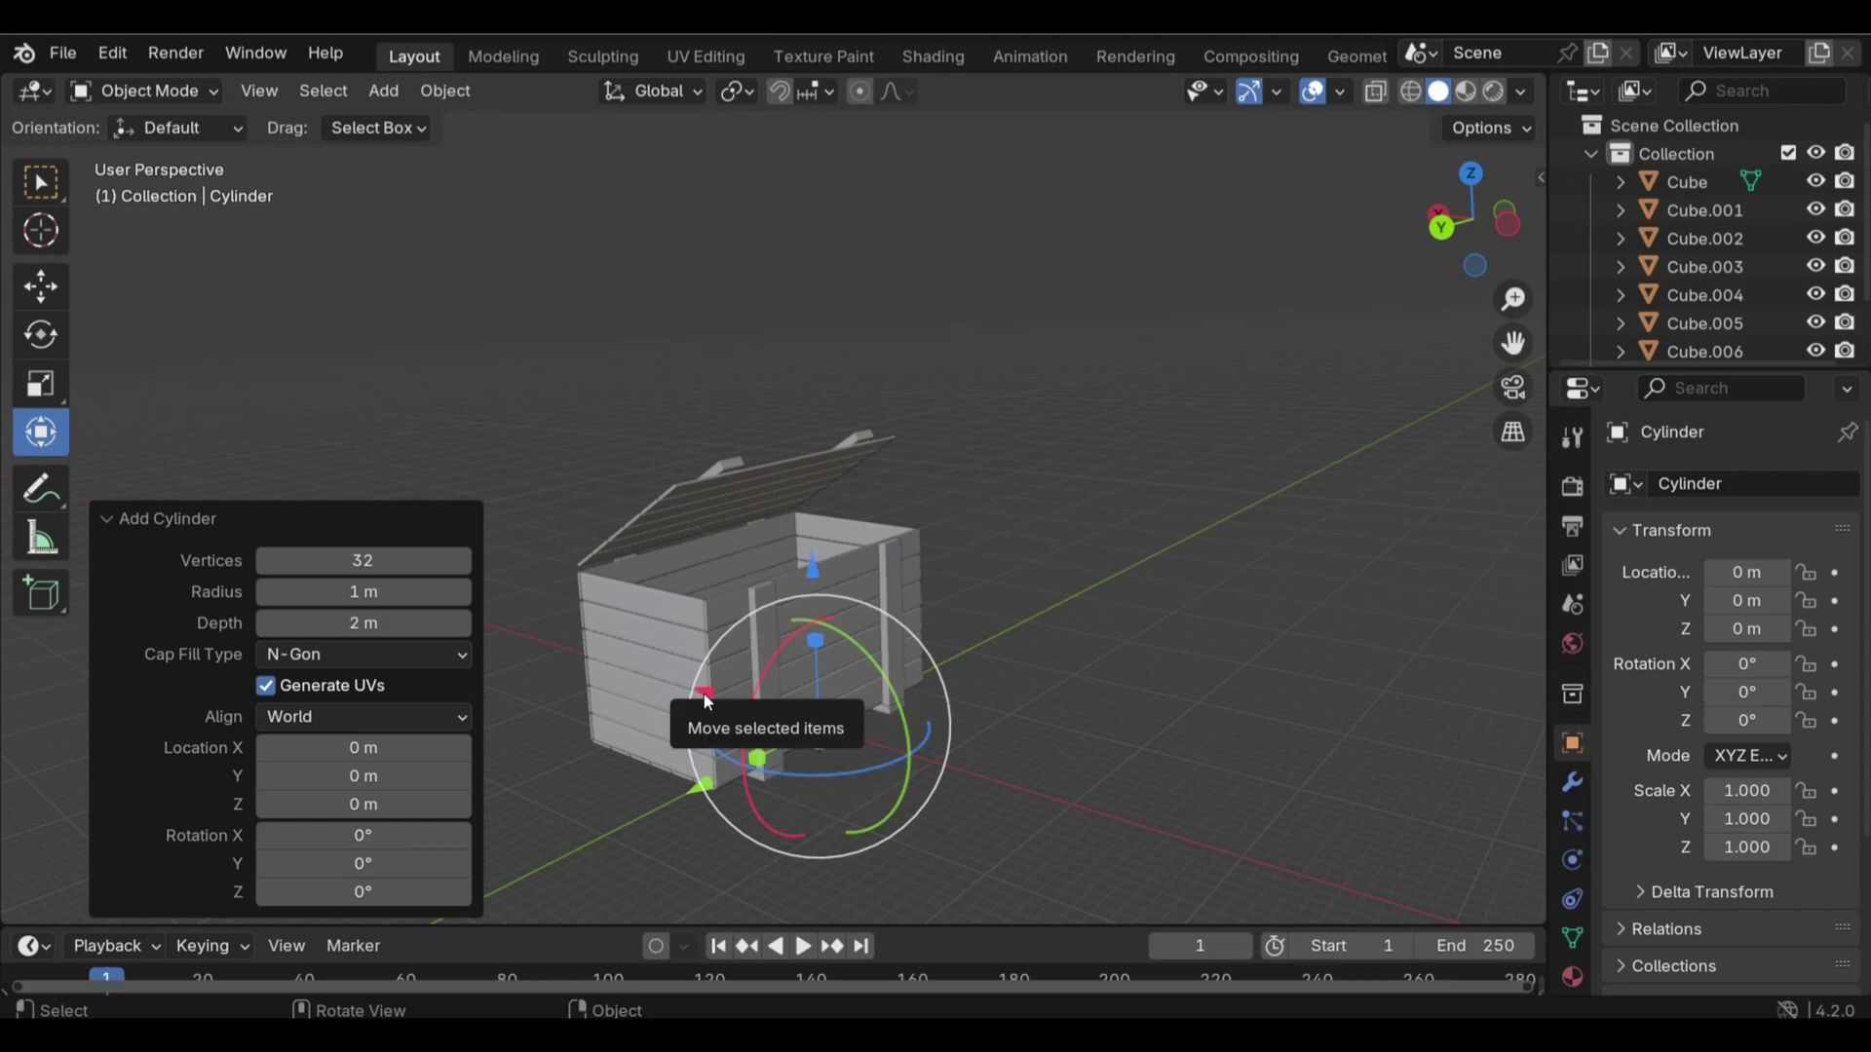
pyautogui.moveTo(740, 702); pyautogui.dragTo(682, 721)
pyautogui.moveTo(682, 721); pyautogui.dragTo(641, 716, button='middle')
pyautogui.press('g')
pyautogui.press('z')
pyautogui.click(729, 569)
pyautogui.scroll(3, 729, 569)
# Rotate the cylinder -90° about X and stretch it along Y
pyautogui.press('r')
pyautogui.press('x')
pyautogui.click(585, 701)
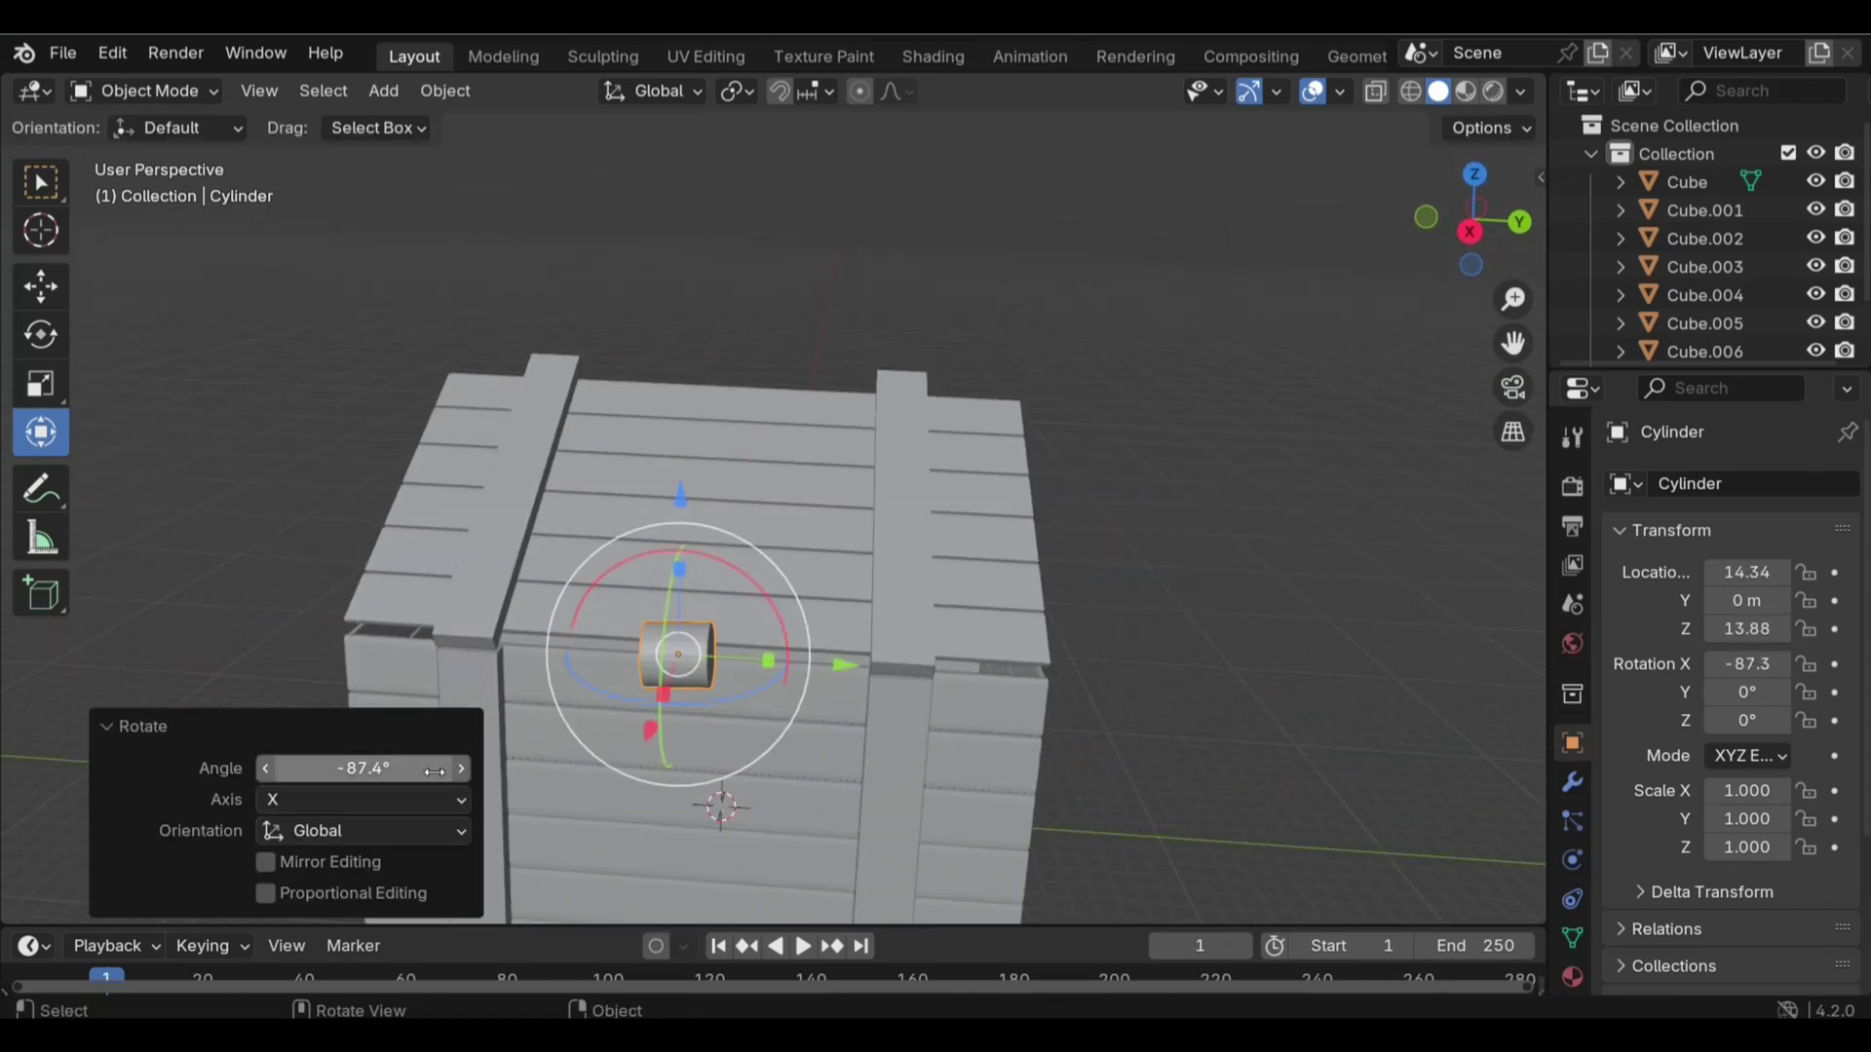
pyautogui.write('0')
pyautogui.press('Return')
pyautogui.press('s')
pyautogui.press('y')
pyautogui.click(877, 669)
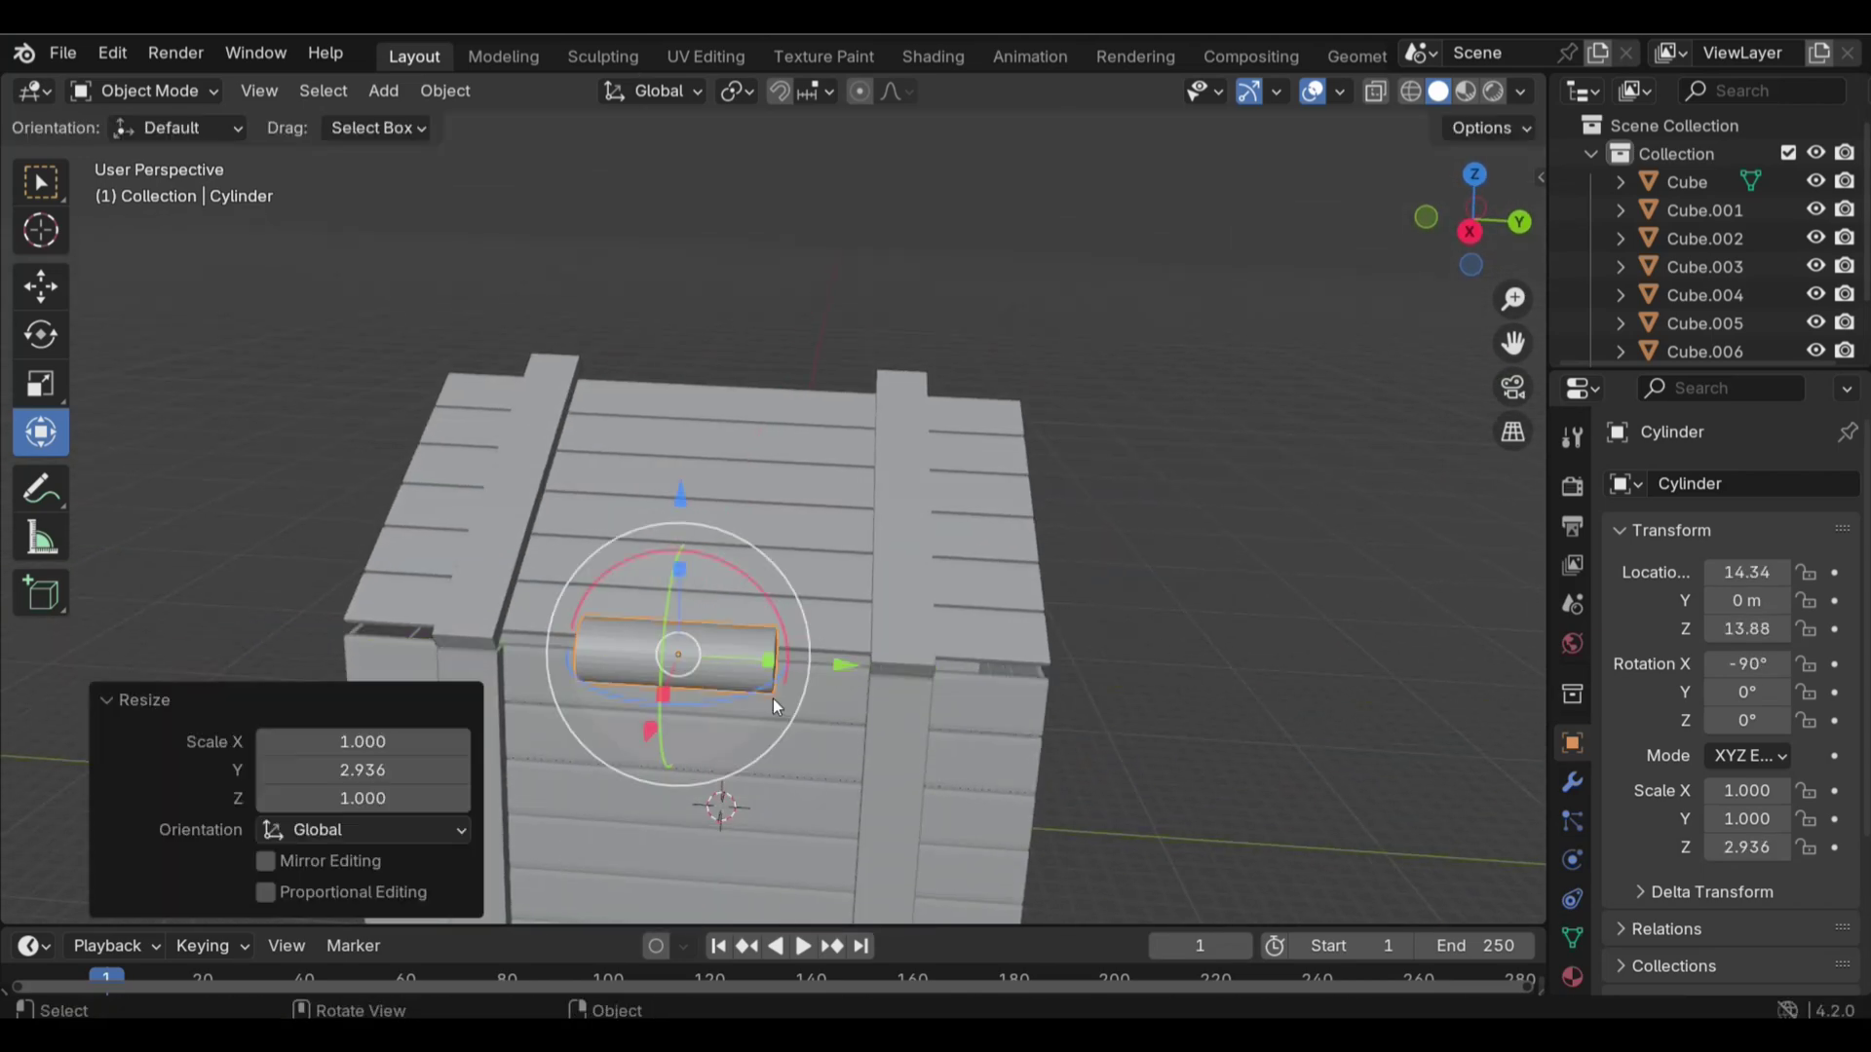
# Move the cylinder along X and lower it toward the lid's back edge
pyautogui.moveTo(773, 699); pyautogui.dragTo(501, 622, button='middle')
pyautogui.press('g')
pyautogui.press('x')
pyautogui.click(624, 585)
pyautogui.press('g')
pyautogui.press('z')
pyautogui.click(746, 540)
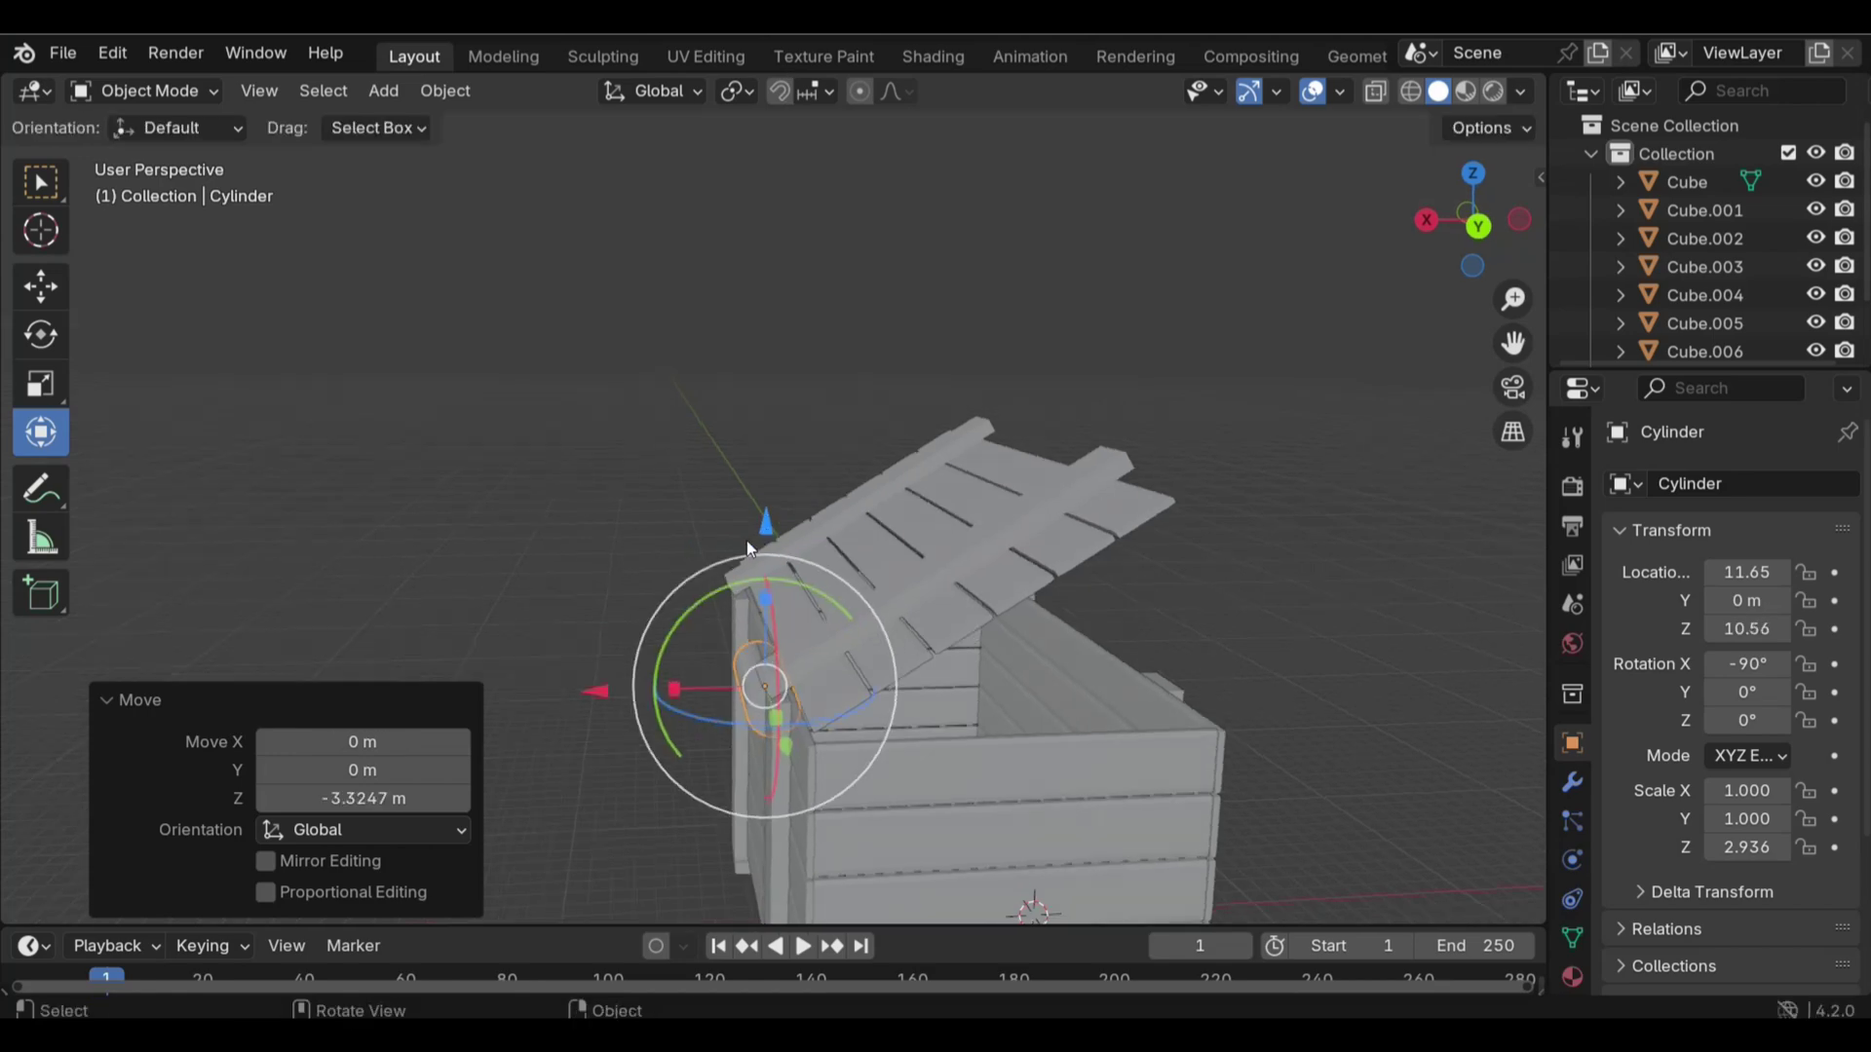
pyautogui.scroll(3, 746, 541)
# Slide the cylinder along Y over the brace and raise it to the lid edge
pyautogui.moveTo(746, 541)
pyautogui.mouseDown(button='middle')
pyautogui.moveTo(754, 592)
pyautogui.moveTo(877, 546)
pyautogui.mouseUp(button='middle')
pyautogui.press('g')
pyautogui.press('y')
pyautogui.click(974, 506)
pyautogui.scroll(3, 974, 507)
pyautogui.press('g')
pyautogui.press('z')
pyautogui.click(1130, 355)
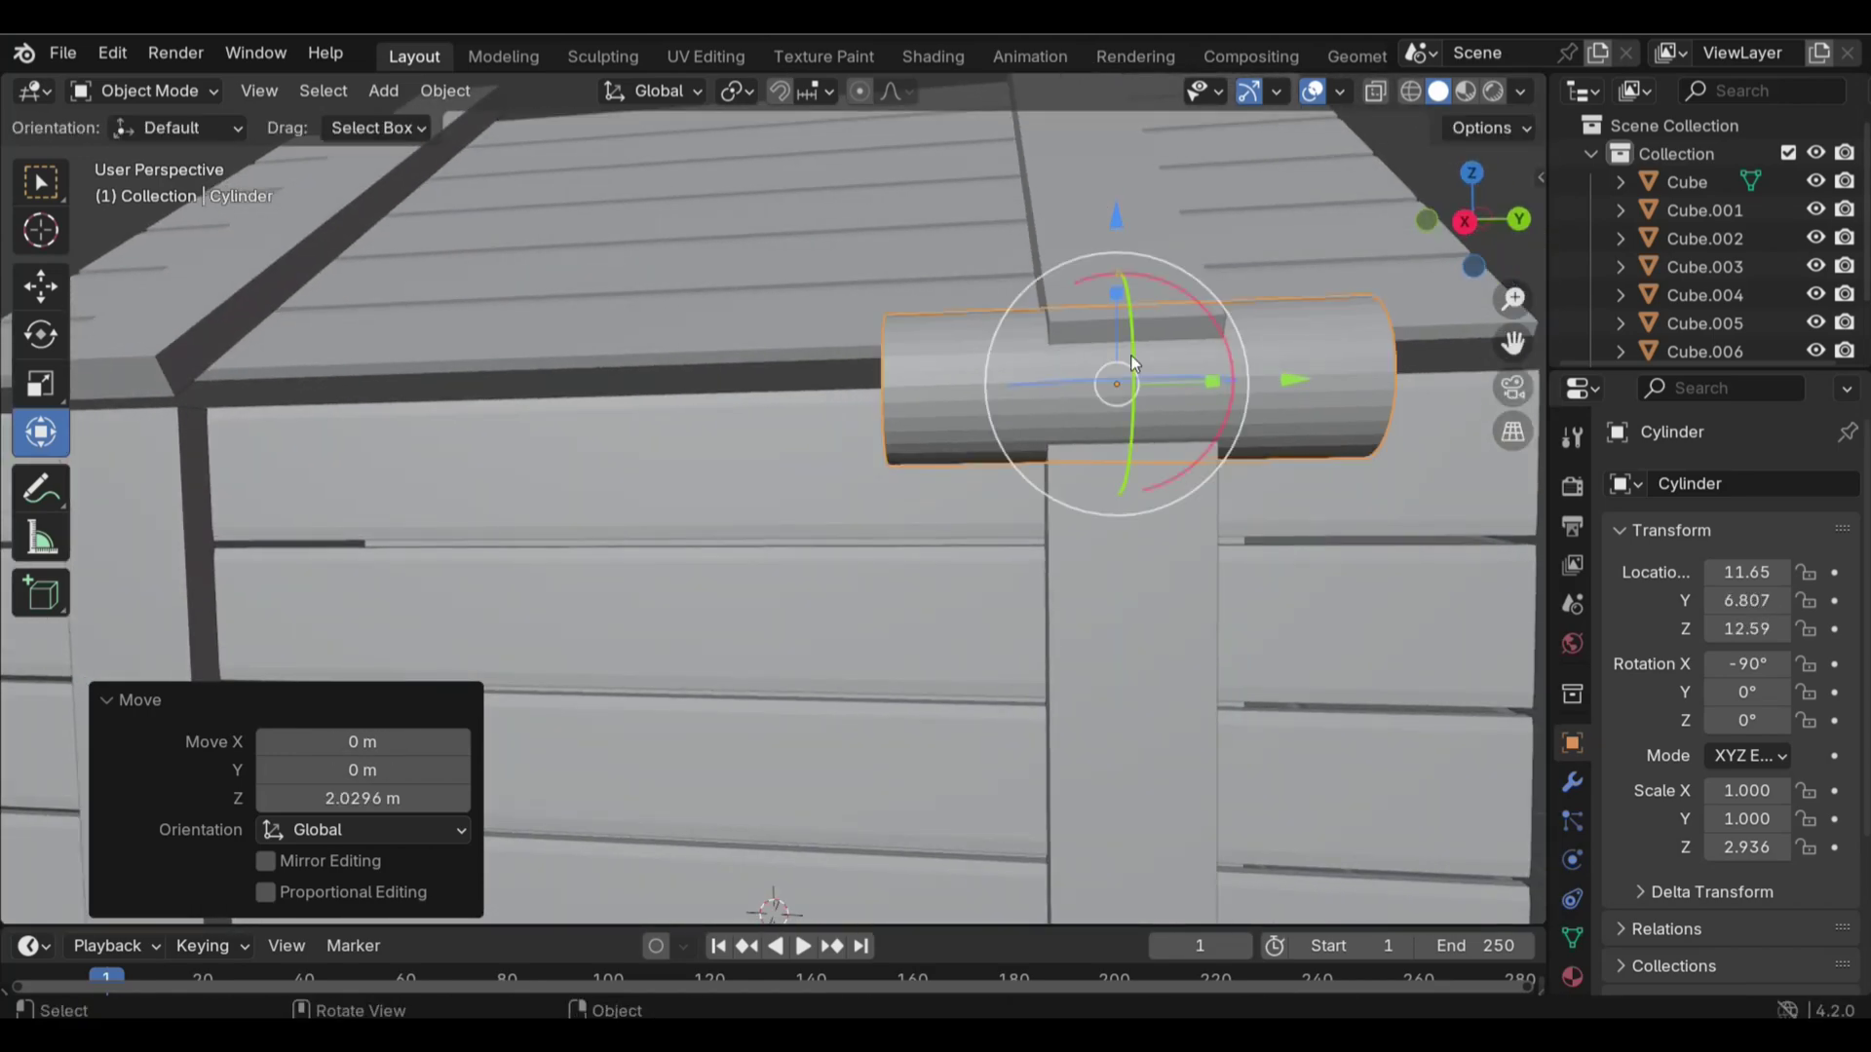
# Shrink the cylinder to hinge size (0.247) and lengthen it along Y
pyautogui.press('s')
pyautogui.click(1130, 546)
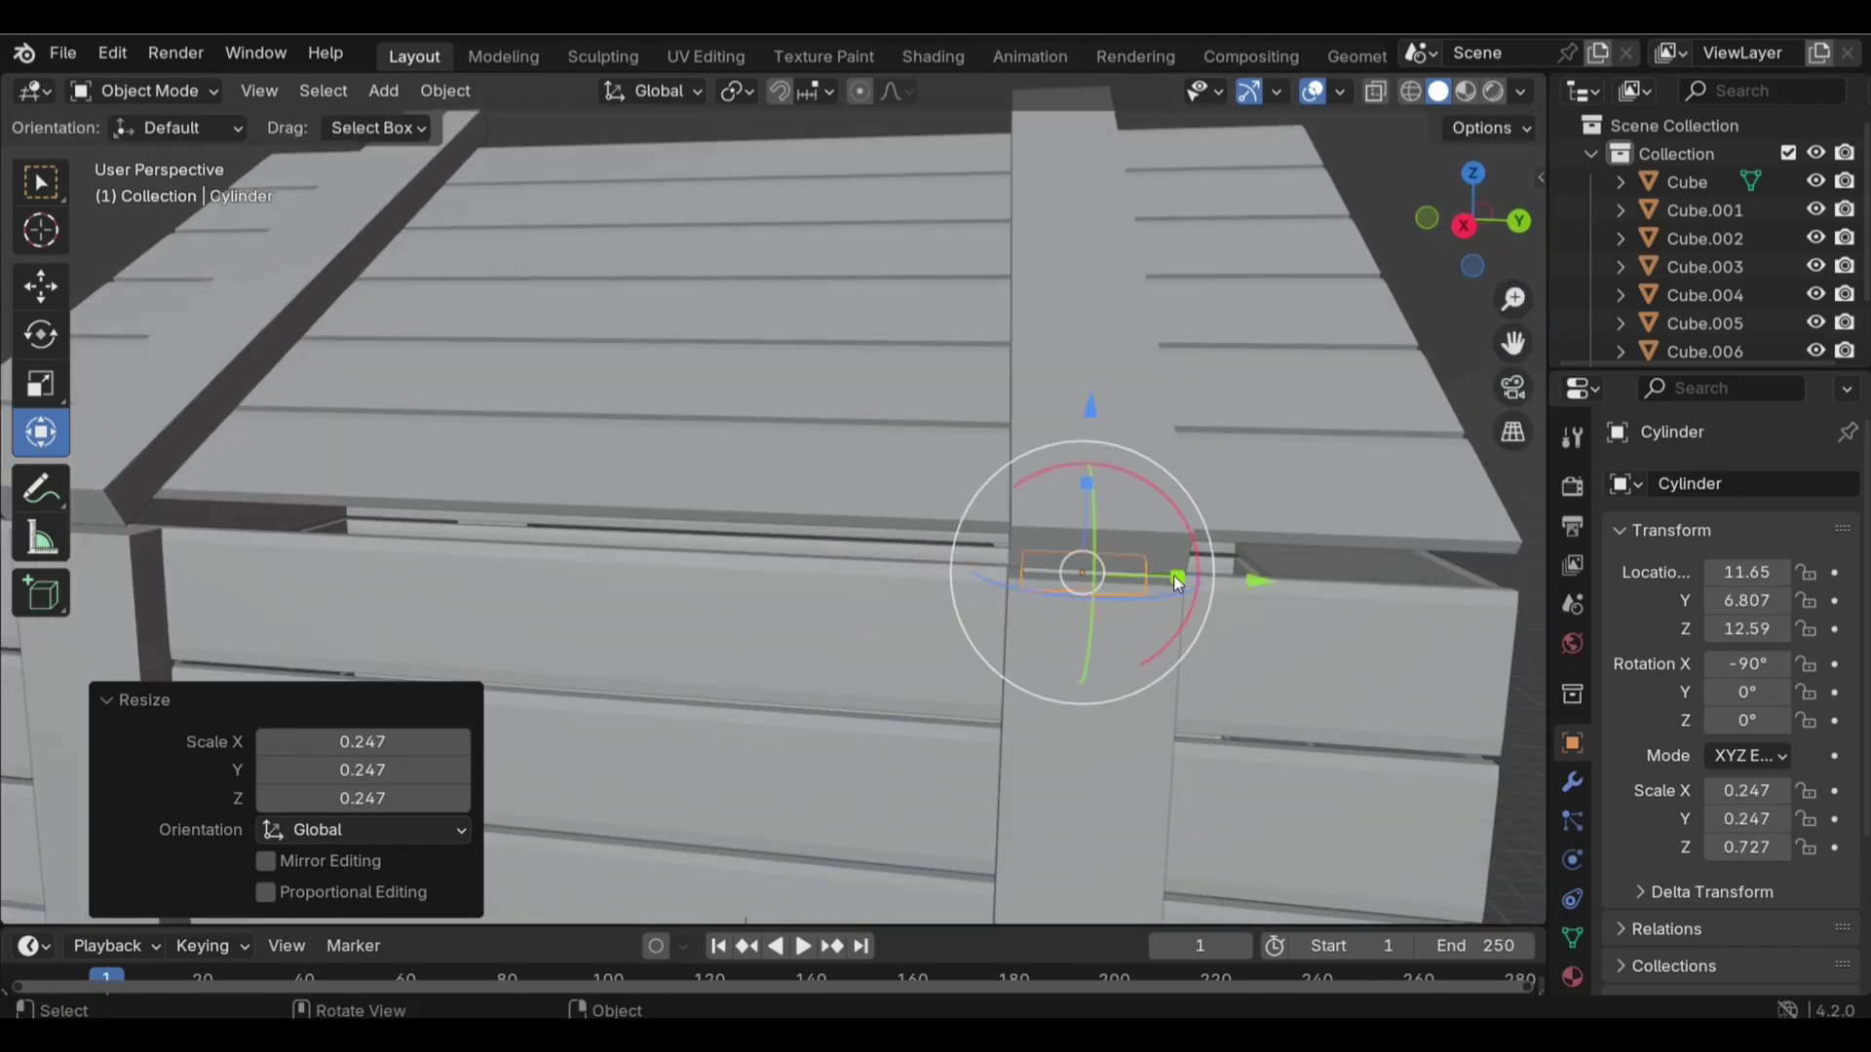
pyautogui.press('s')
pyautogui.press('y')
pyautogui.click(1243, 577)
pyautogui.moveTo(1243, 577)
pyautogui.mouseDown(button='middle')
pyautogui.moveTo(1095, 616)
pyautogui.moveTo(585, 614)
pyautogui.moveTo(553, 653)
pyautogui.moveTo(1167, 676)
pyautogui.mouseUp(button='middle')
# Adjust the hinge along X and Y so it is centred on the brace
pyautogui.press('g')
pyautogui.press('x')
pyautogui.click(572, 620)
pyautogui.press('g')
pyautogui.press('y')
pyautogui.click(939, 779)
pyautogui.moveTo(938, 779); pyautogui.dragTo(950, 778, button='middle')
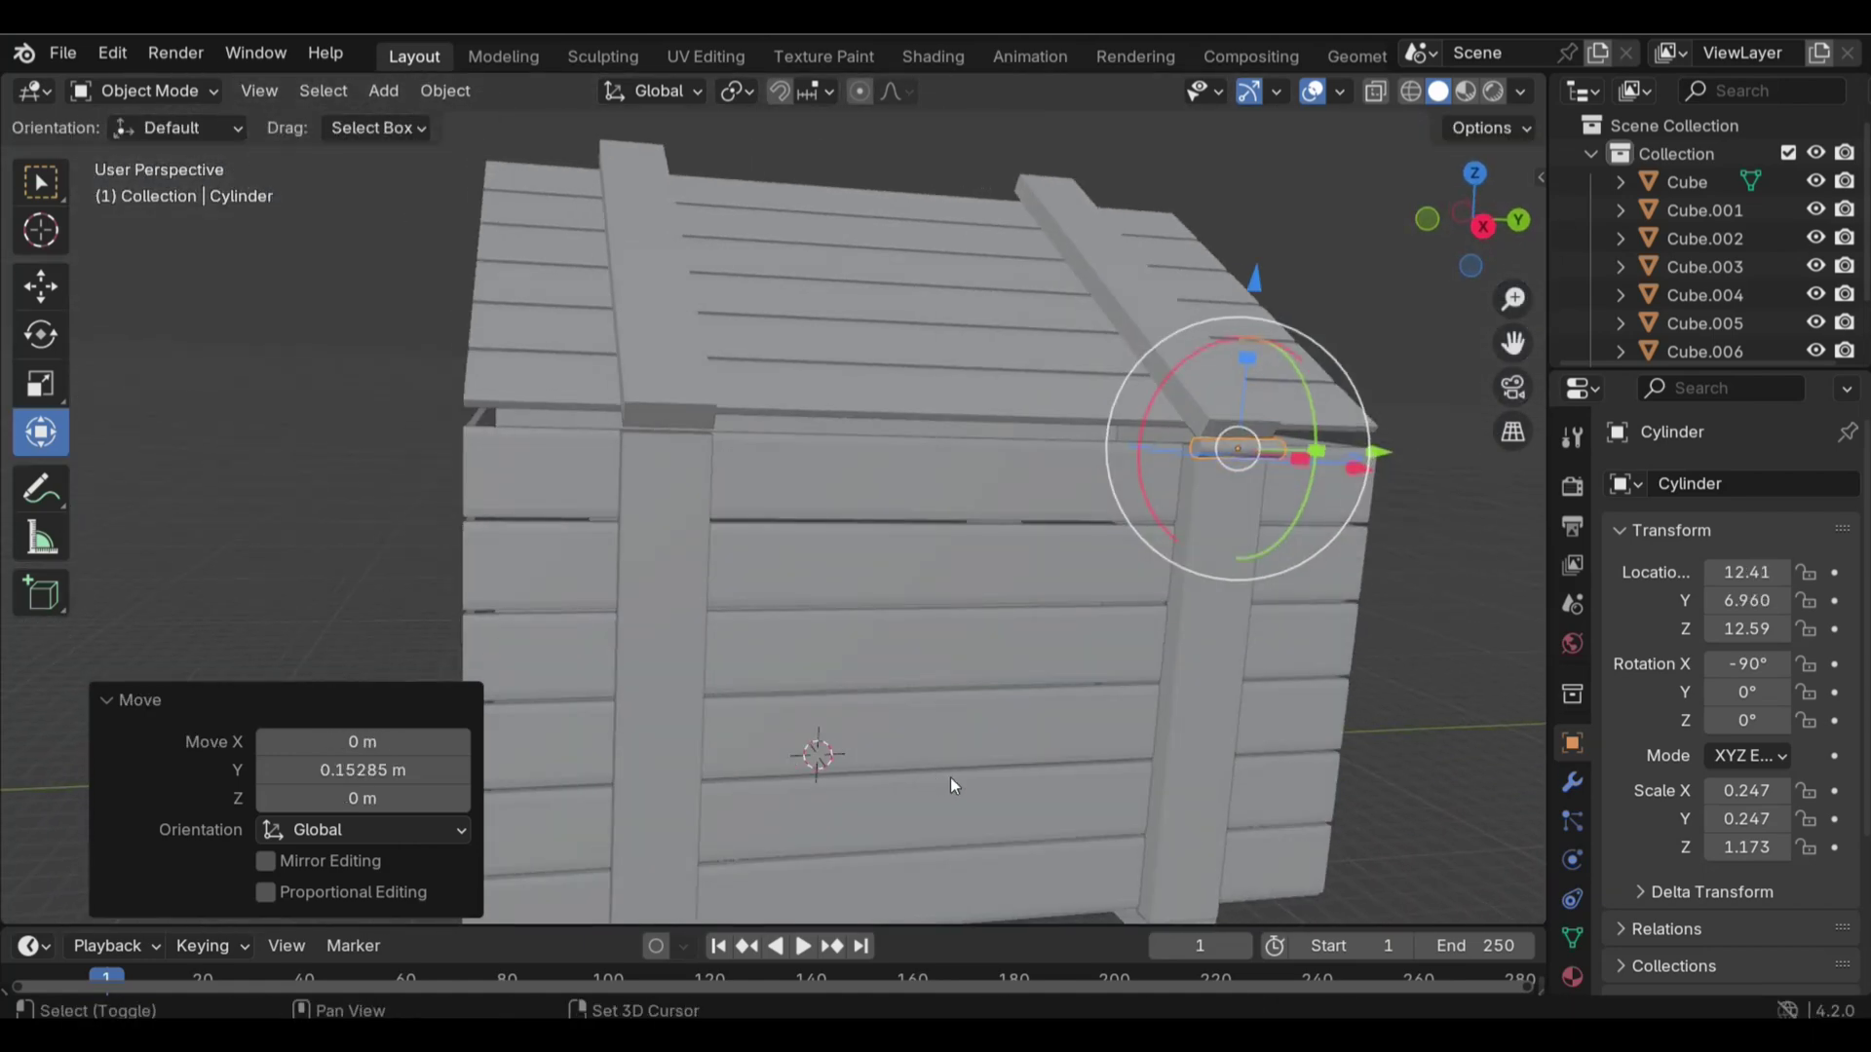
# Duplicate the hinge along Y onto the other upright brace
pyautogui.hotkey('shift', 'd')
pyautogui.press('y')
pyautogui.click(385, 822)
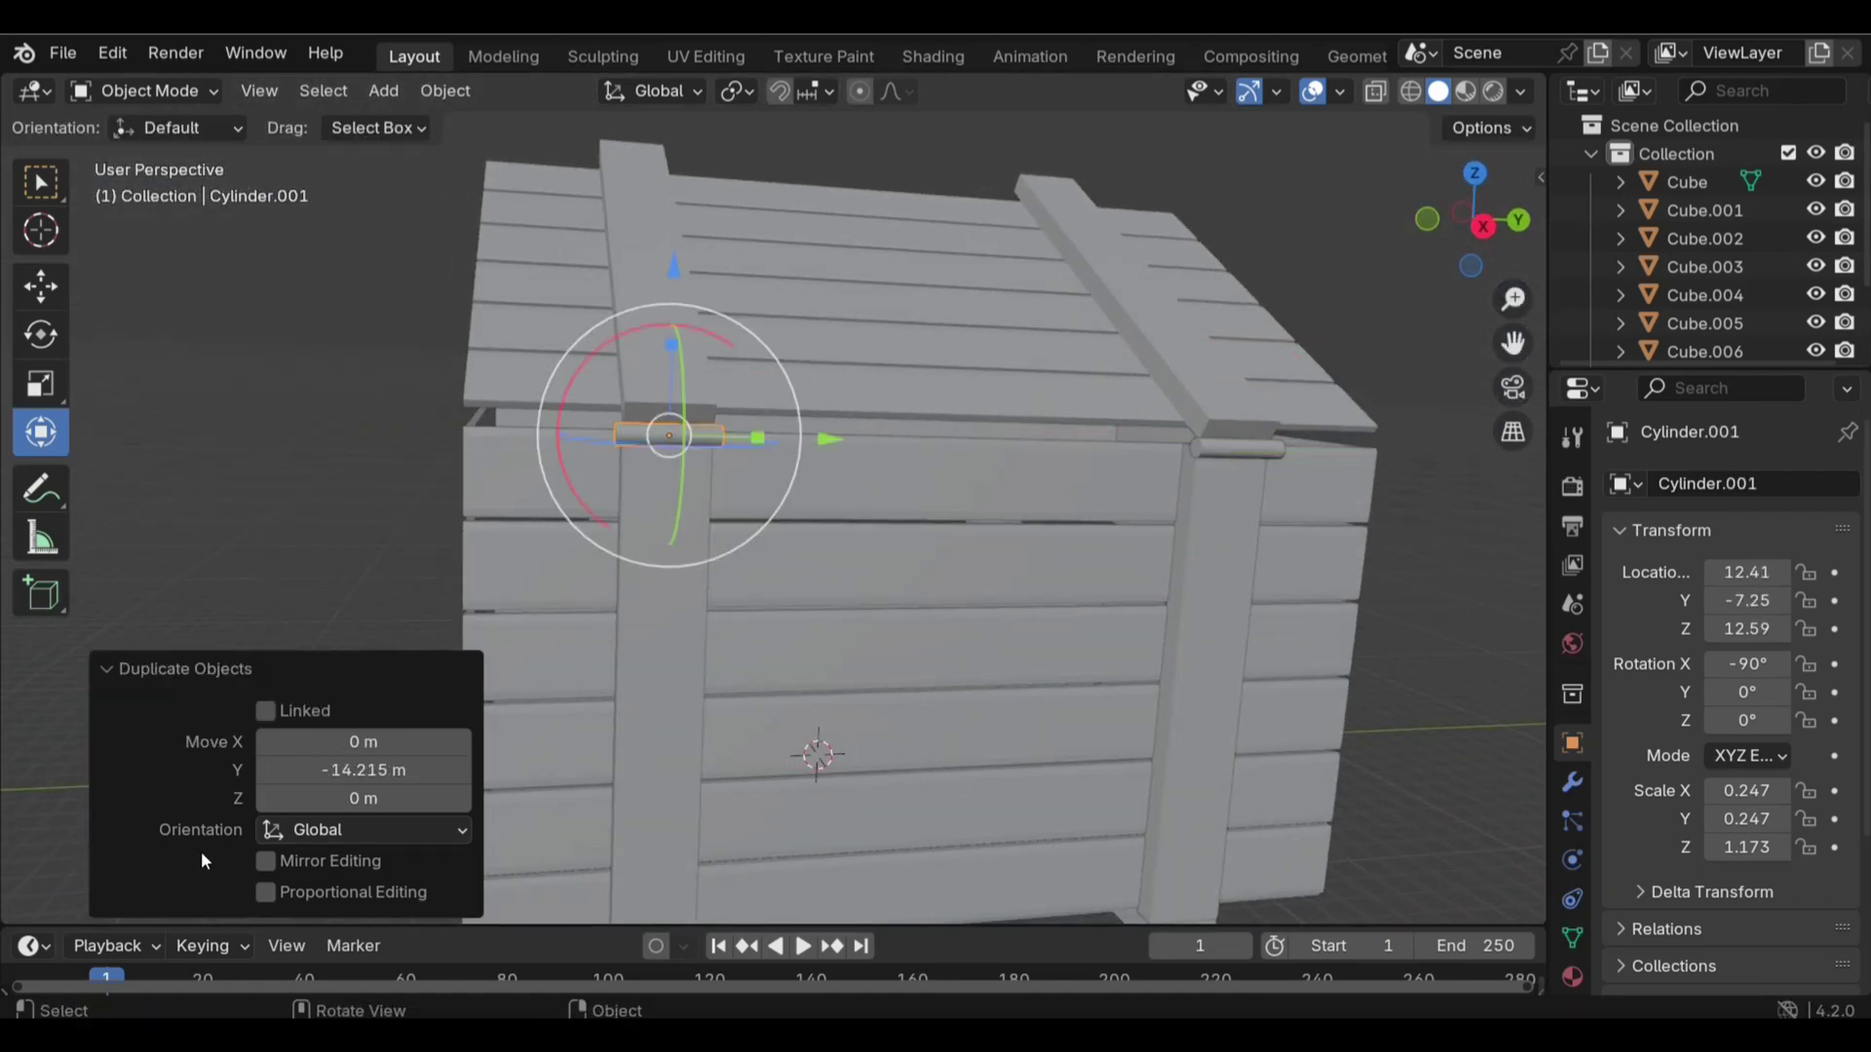
pyautogui.moveTo(412, 542); pyautogui.dragTo(412, 542, button='middle')
pyautogui.scroll(-5, 412, 542)
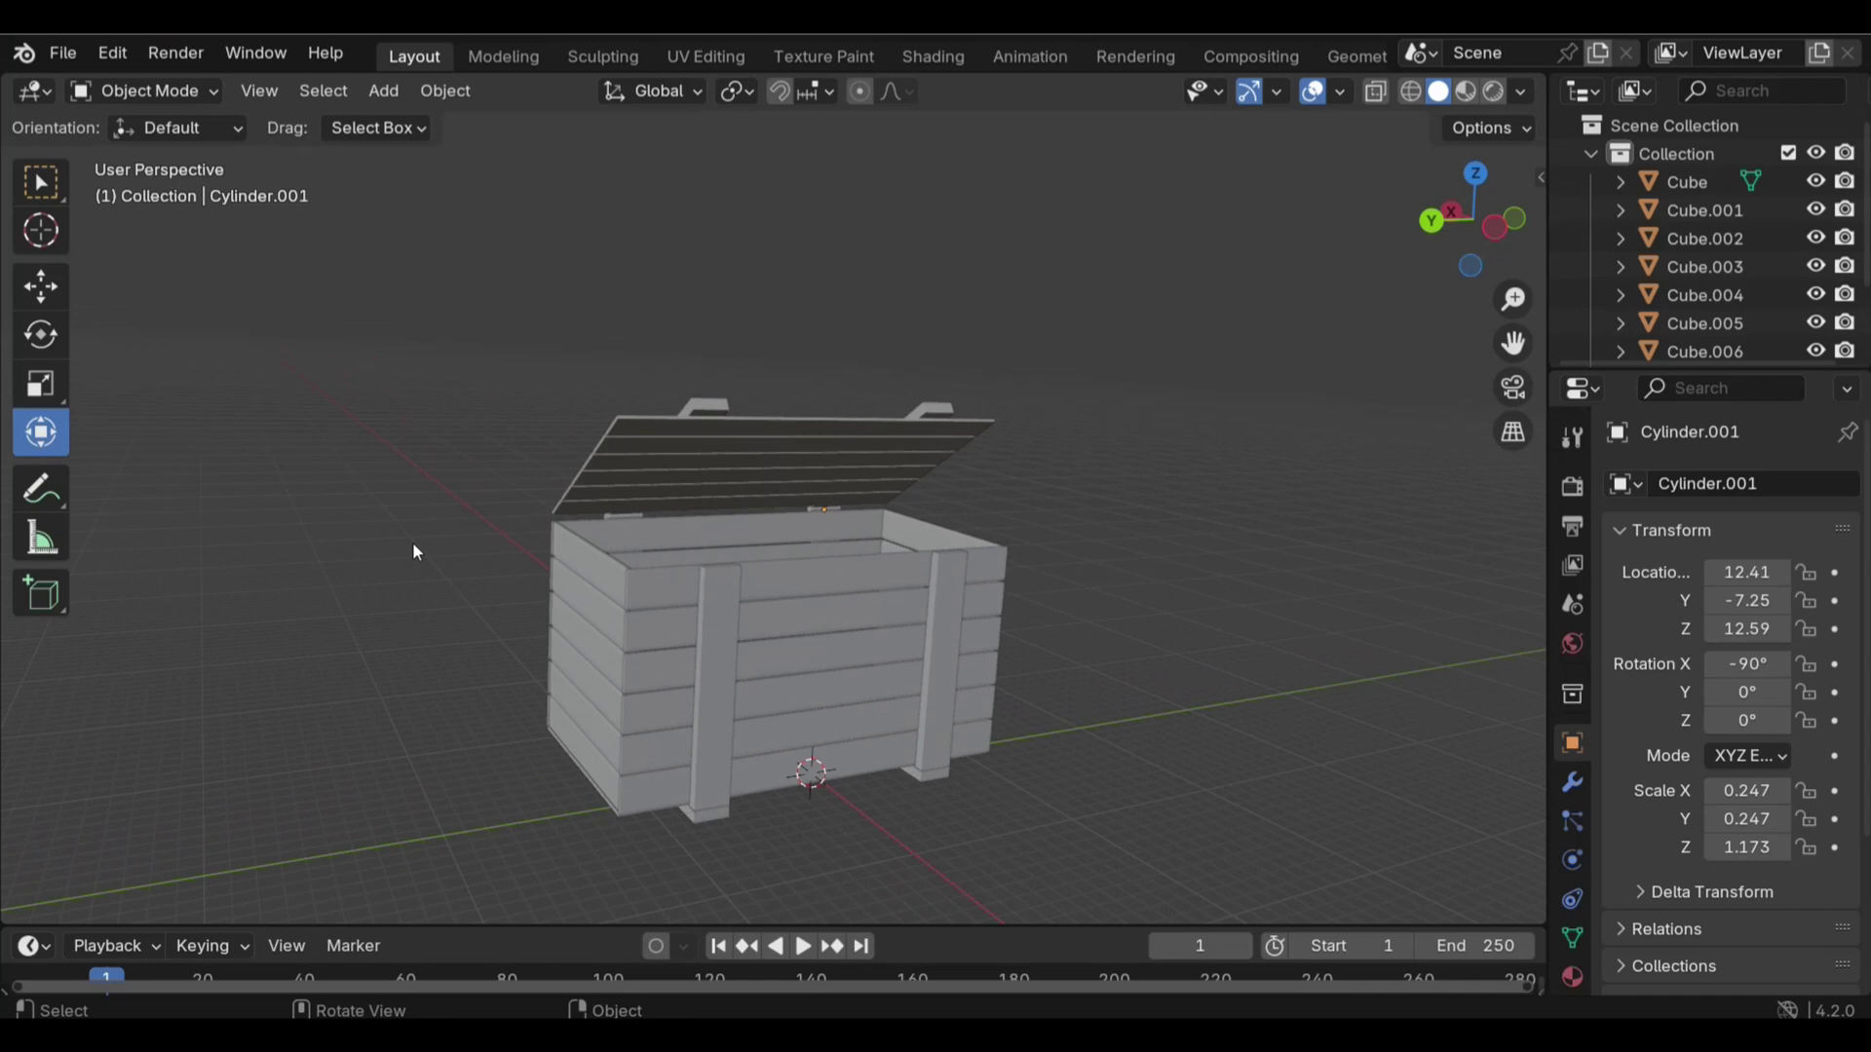
# Add a cube, scale it 5.1 on X and move it -11.7 on X beside the crate
pyautogui.hotkey('shift', 'a')
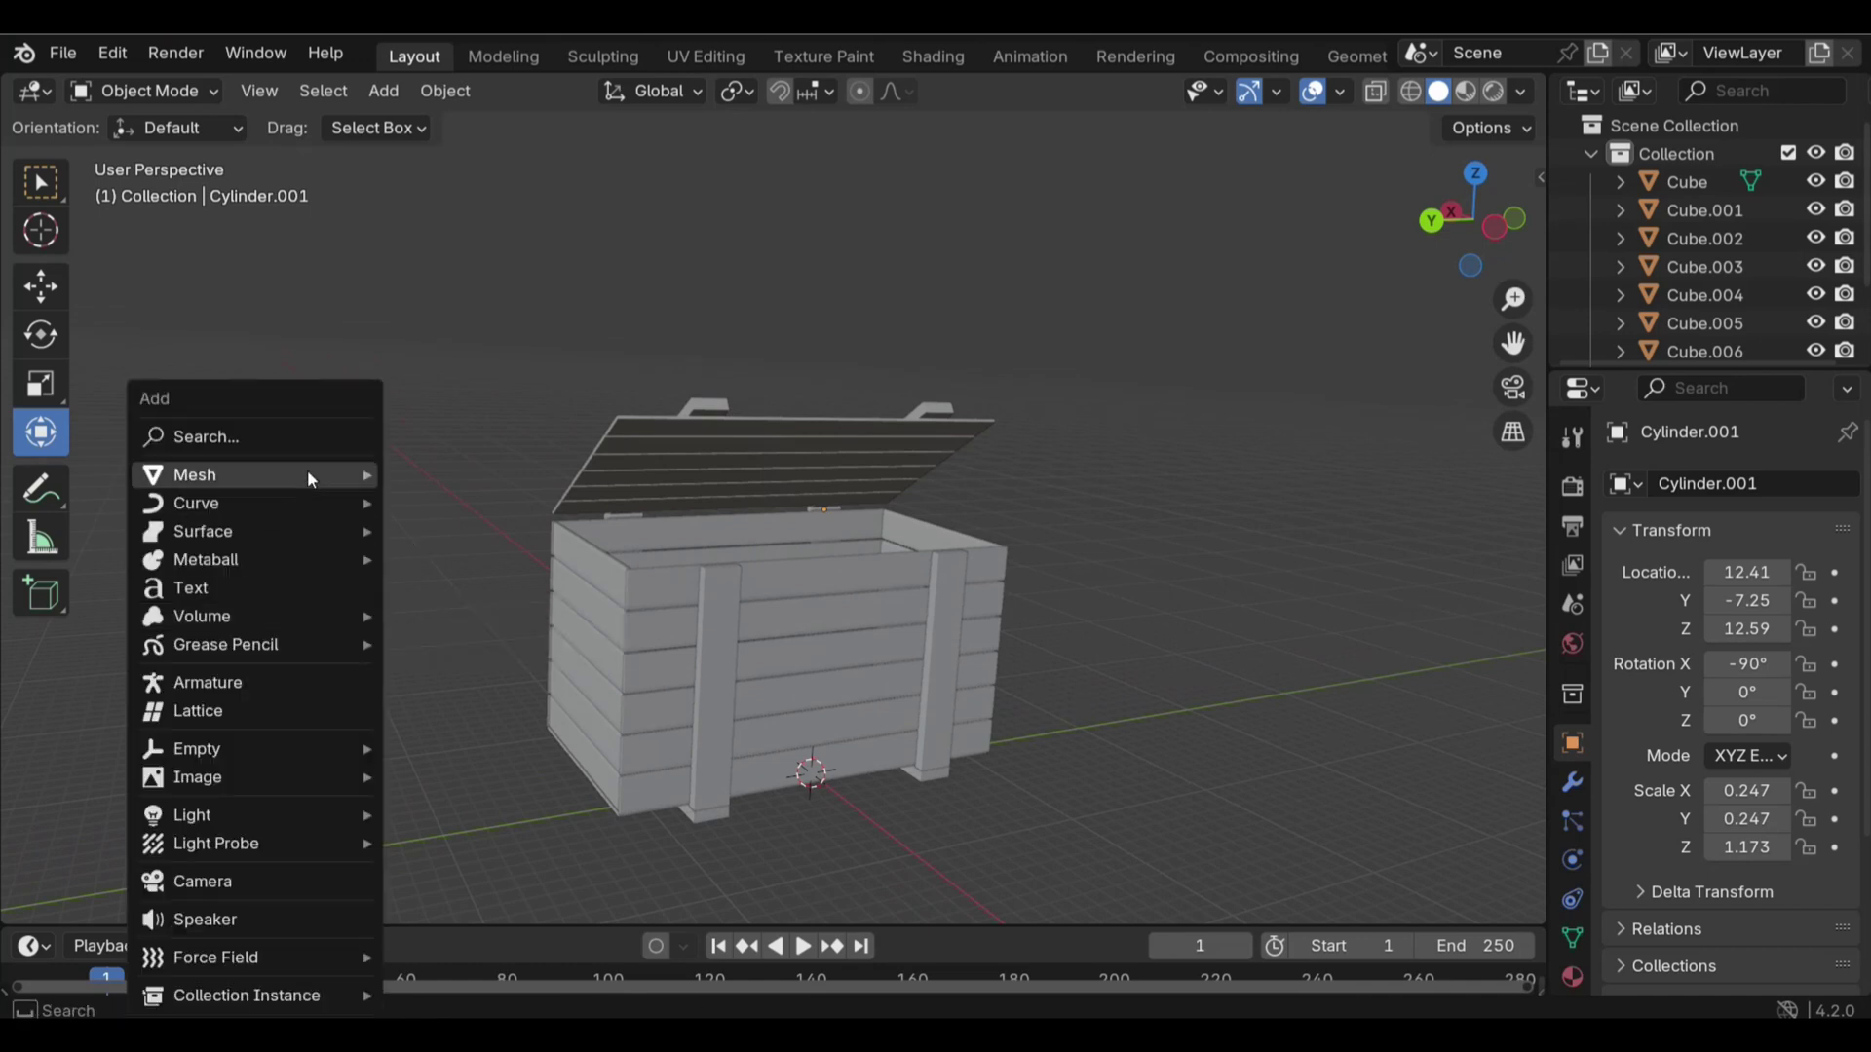
pyautogui.click(476, 503)
pyautogui.moveTo(729, 741); pyautogui.dragTo(764, 595, button='middle')
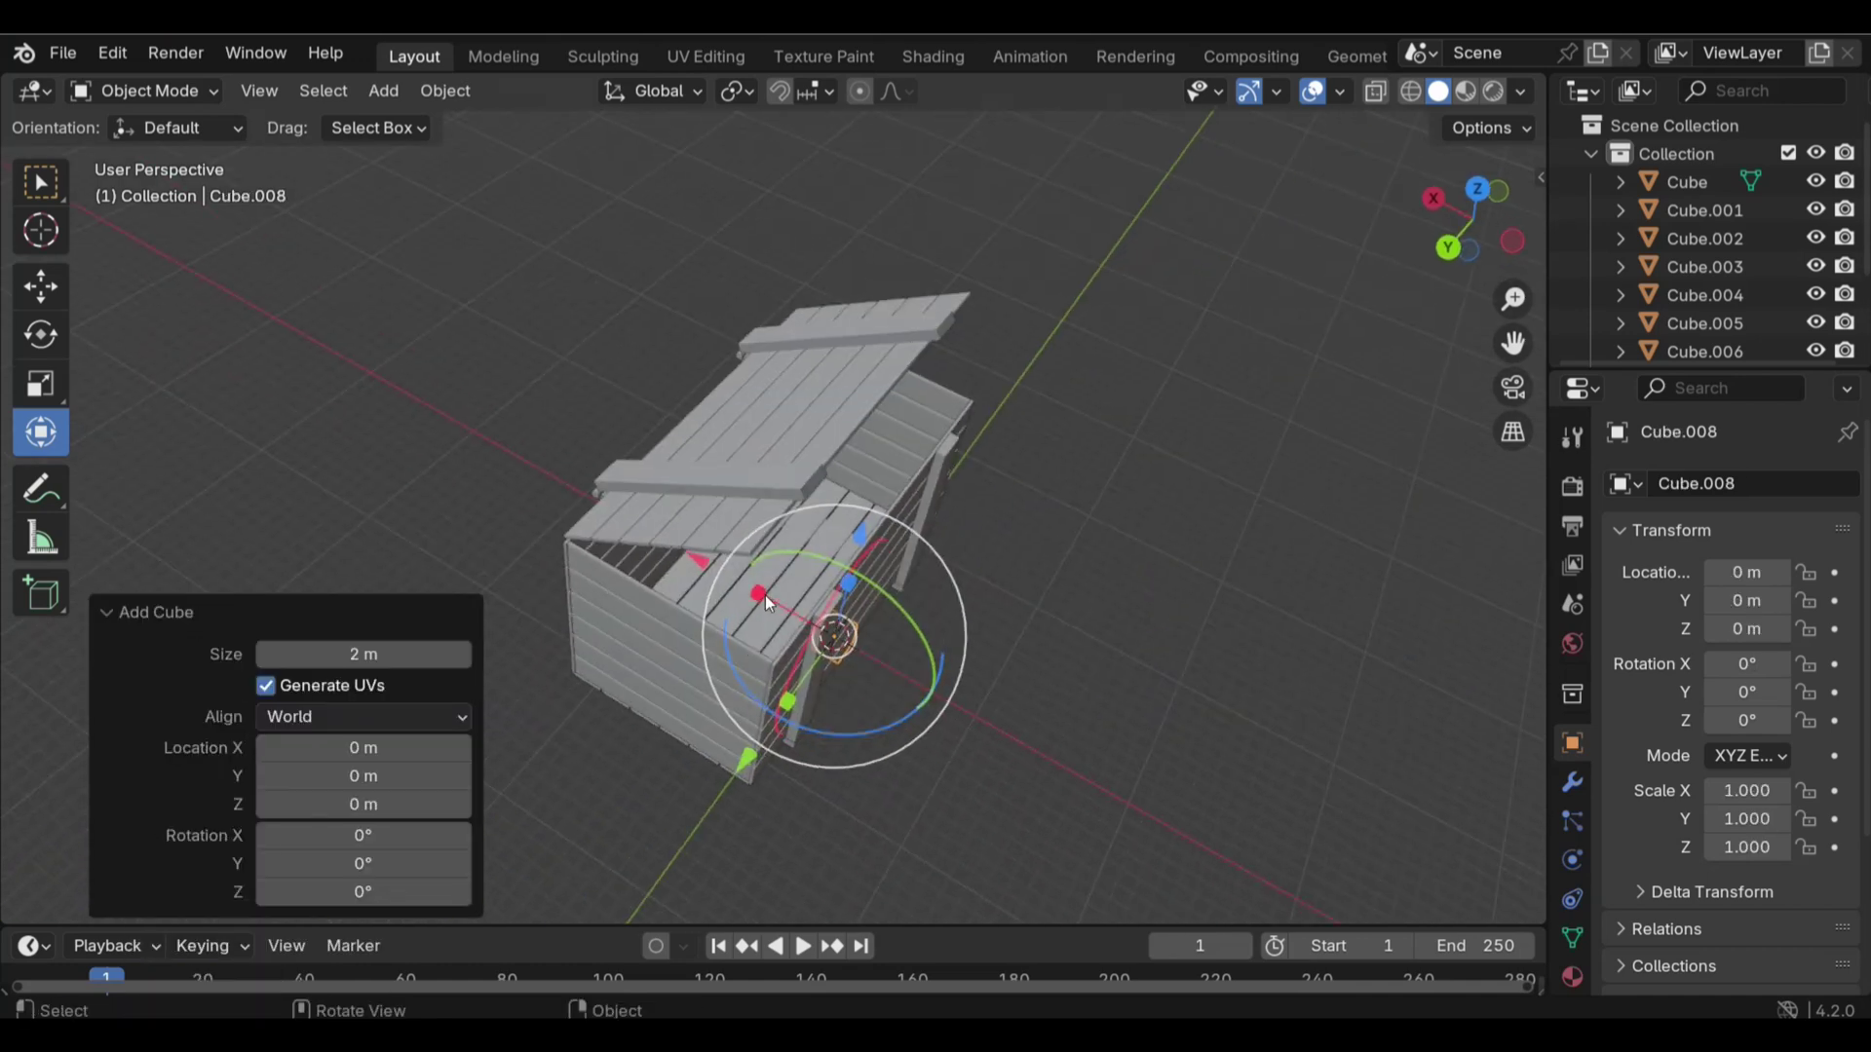
pyautogui.write('sx5.1')
pyautogui.press('Return')
pyautogui.write('gx-11.7')
pyautogui.press('Return')
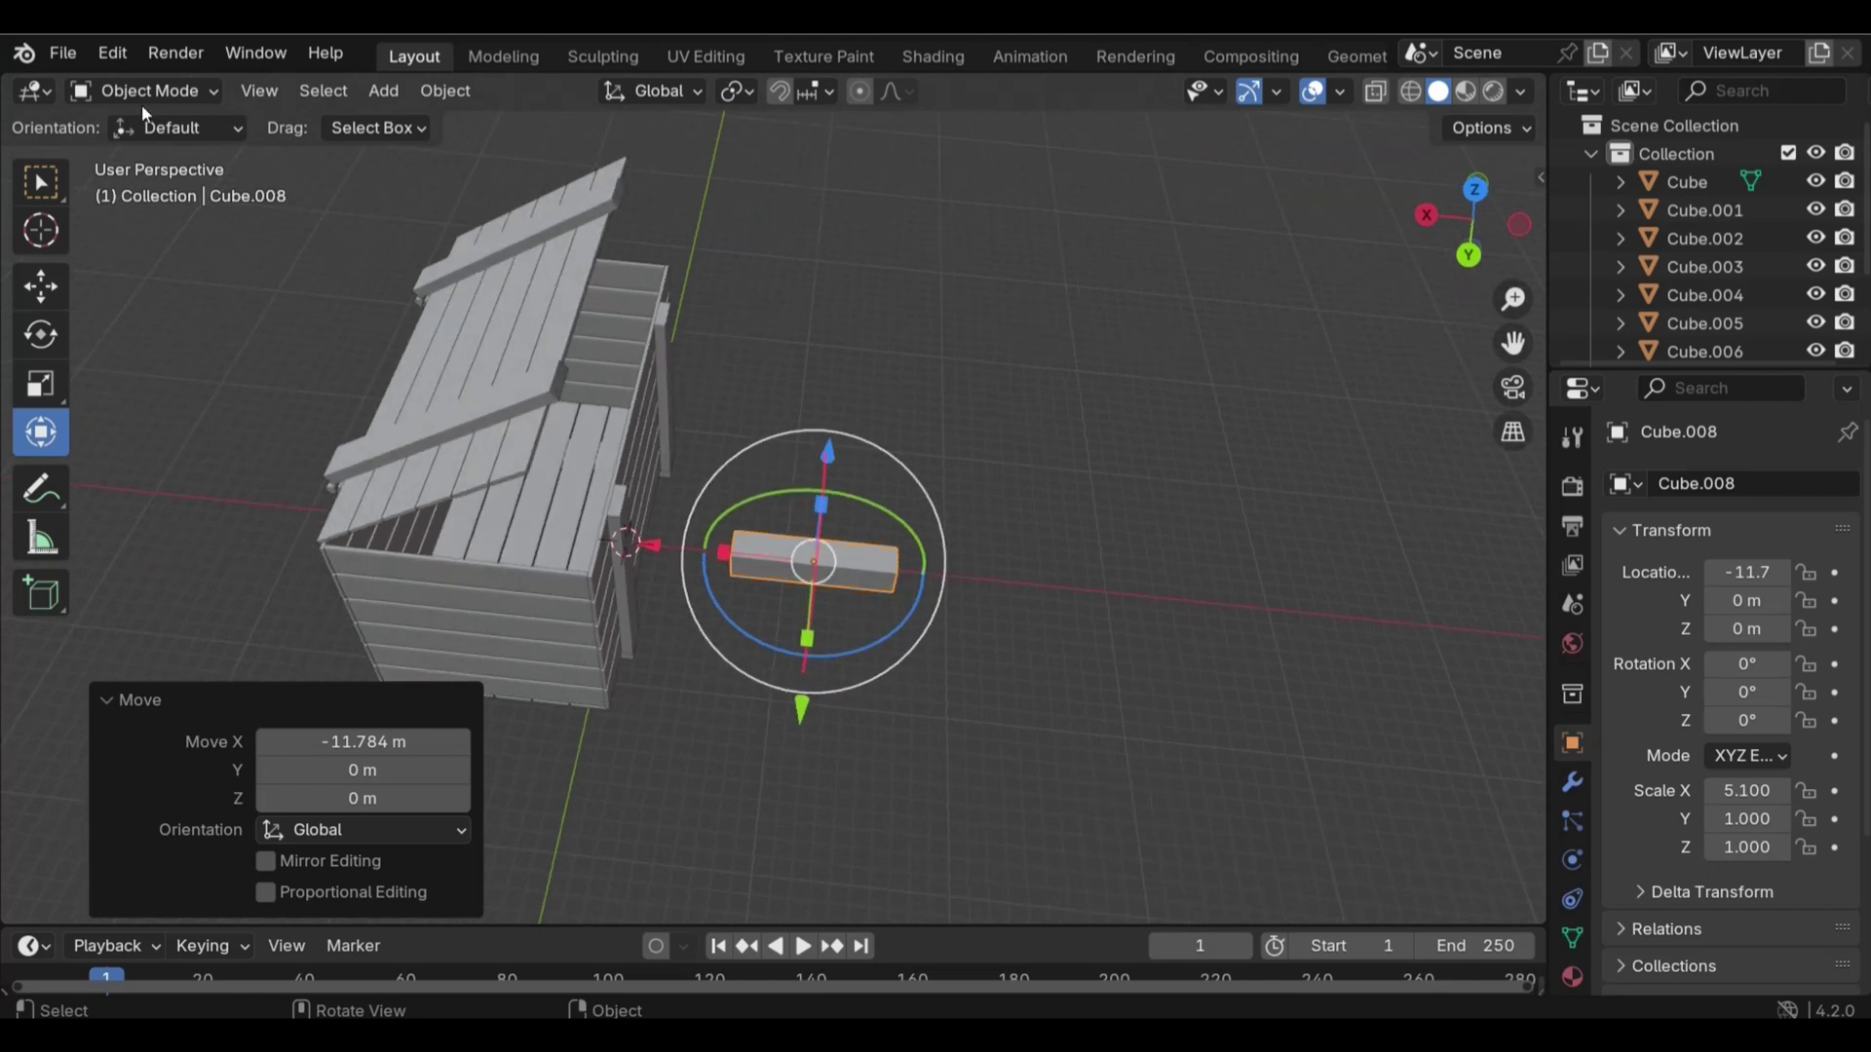
pyautogui.click(142, 90)
# In Edit Mode, loop-cut through the middle of the bar and view it from the front in wireframe
pyautogui.click(136, 146)
pyautogui.click(39, 794)
pyautogui.click(754, 576)
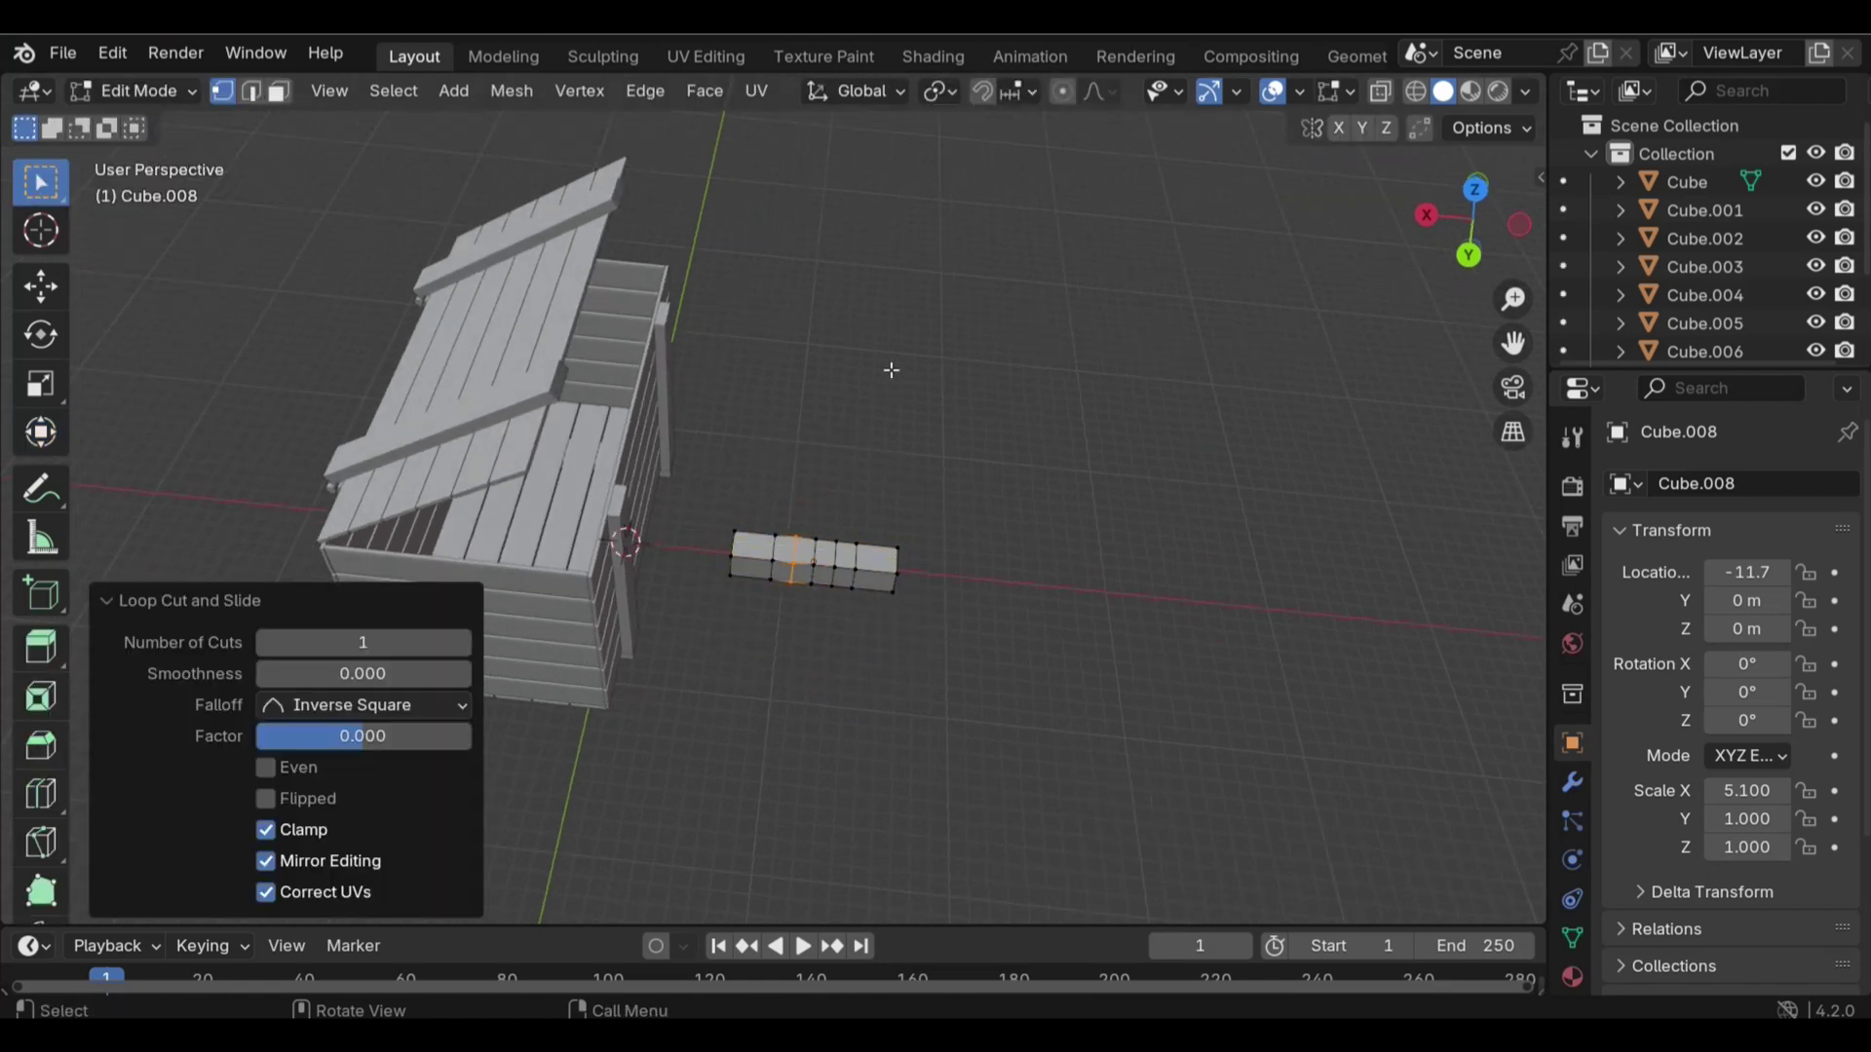
pyautogui.press('KP_3')
pyautogui.press('KP_1')
pyautogui.click(1415, 91)
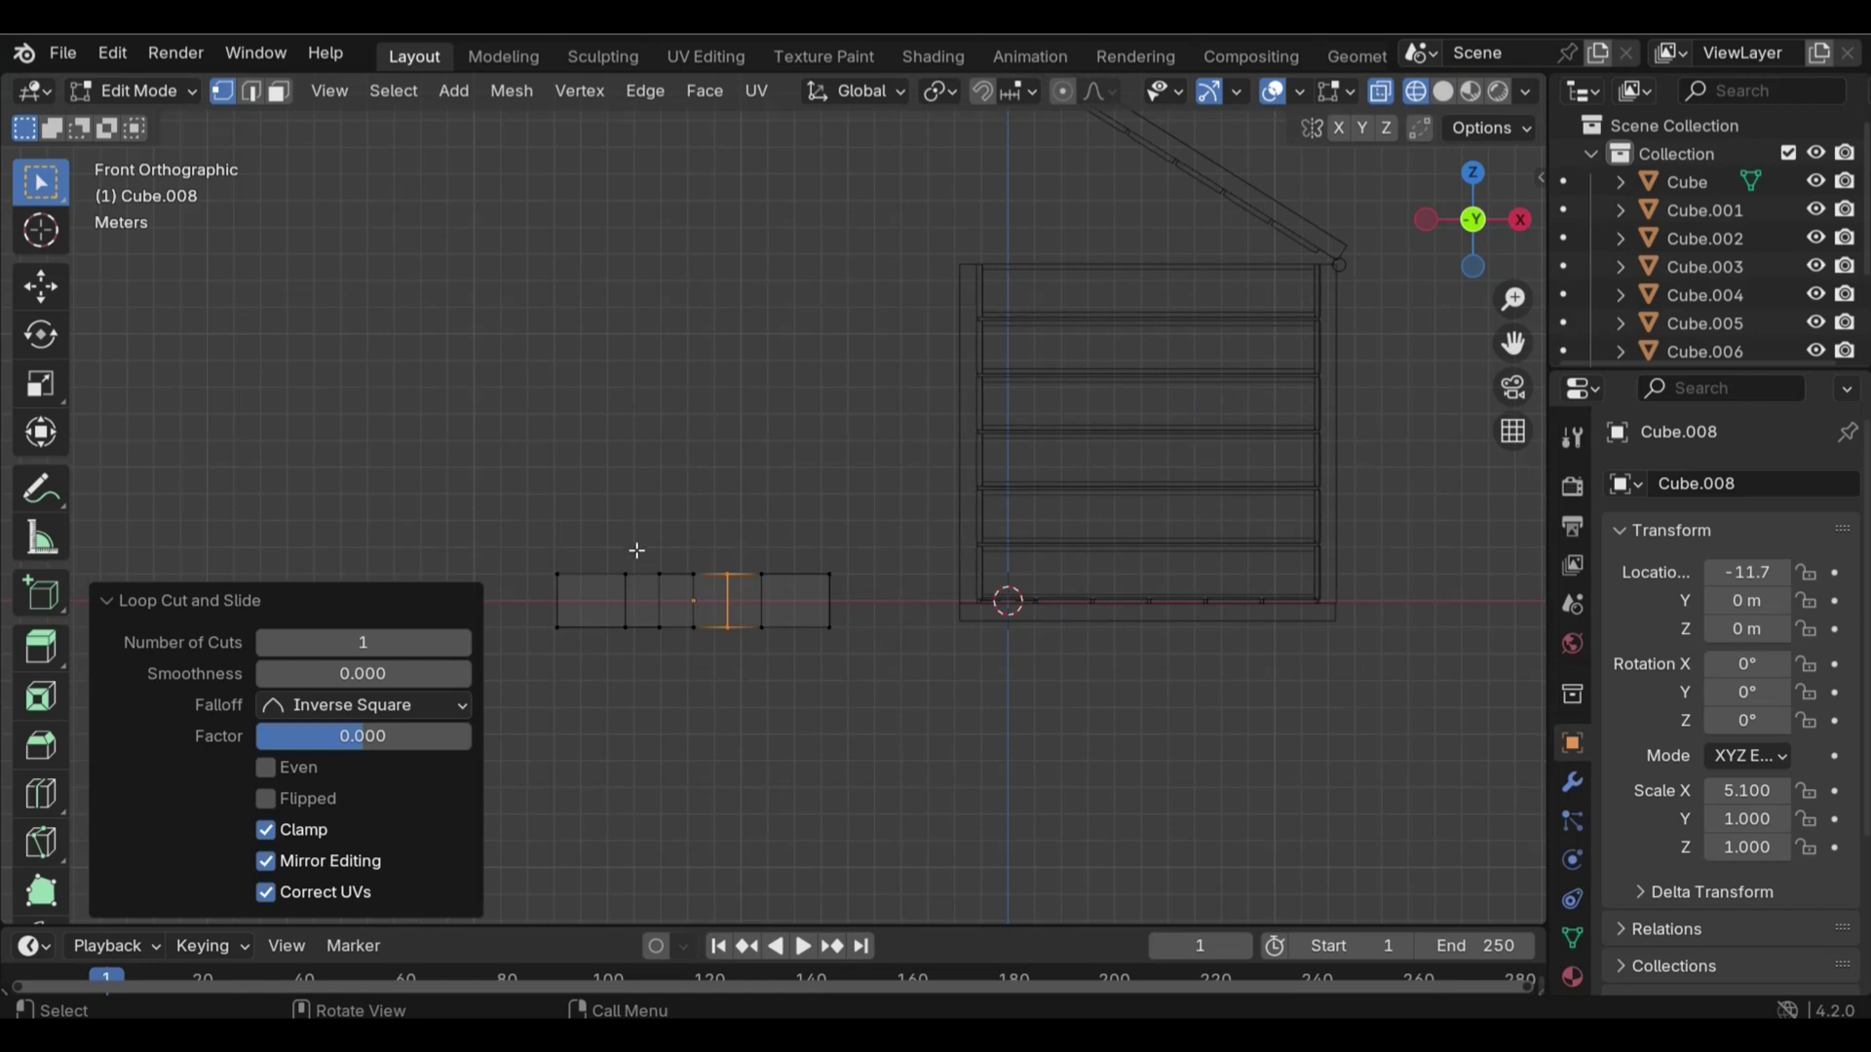
# Box-select the bar's middle and outer sections and raise them into an arch
pyautogui.moveTo(636, 550); pyautogui.dragTo(742, 682)
pyautogui.click(40, 432)
pyautogui.moveTo(692, 436); pyautogui.dragTo(689, 385)
pyautogui.moveTo(654, 709); pyautogui.dragTo(653, 709)
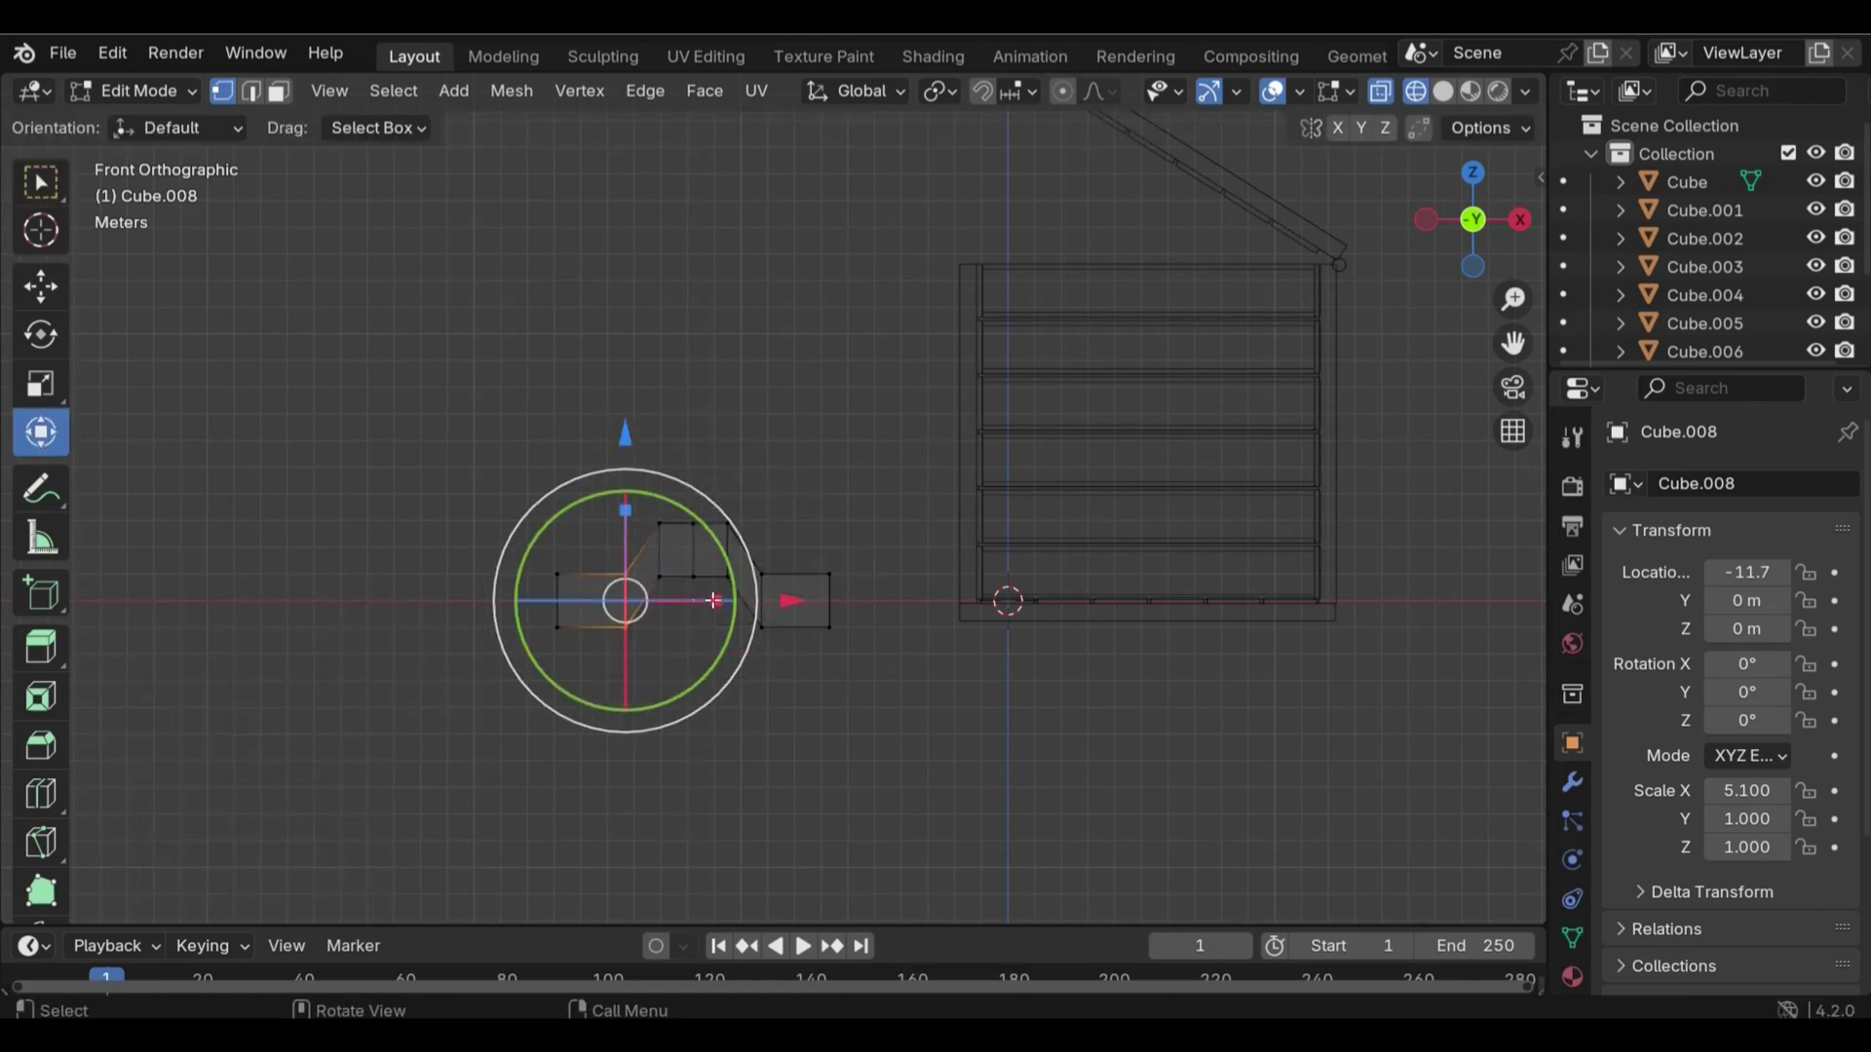
pyautogui.moveTo(770, 677); pyautogui.dragTo(770, 677)
pyautogui.moveTo(693, 432); pyautogui.dragTo(696, 396)
pyautogui.moveTo(696, 395); pyautogui.dragTo(880, 590, button='middle')
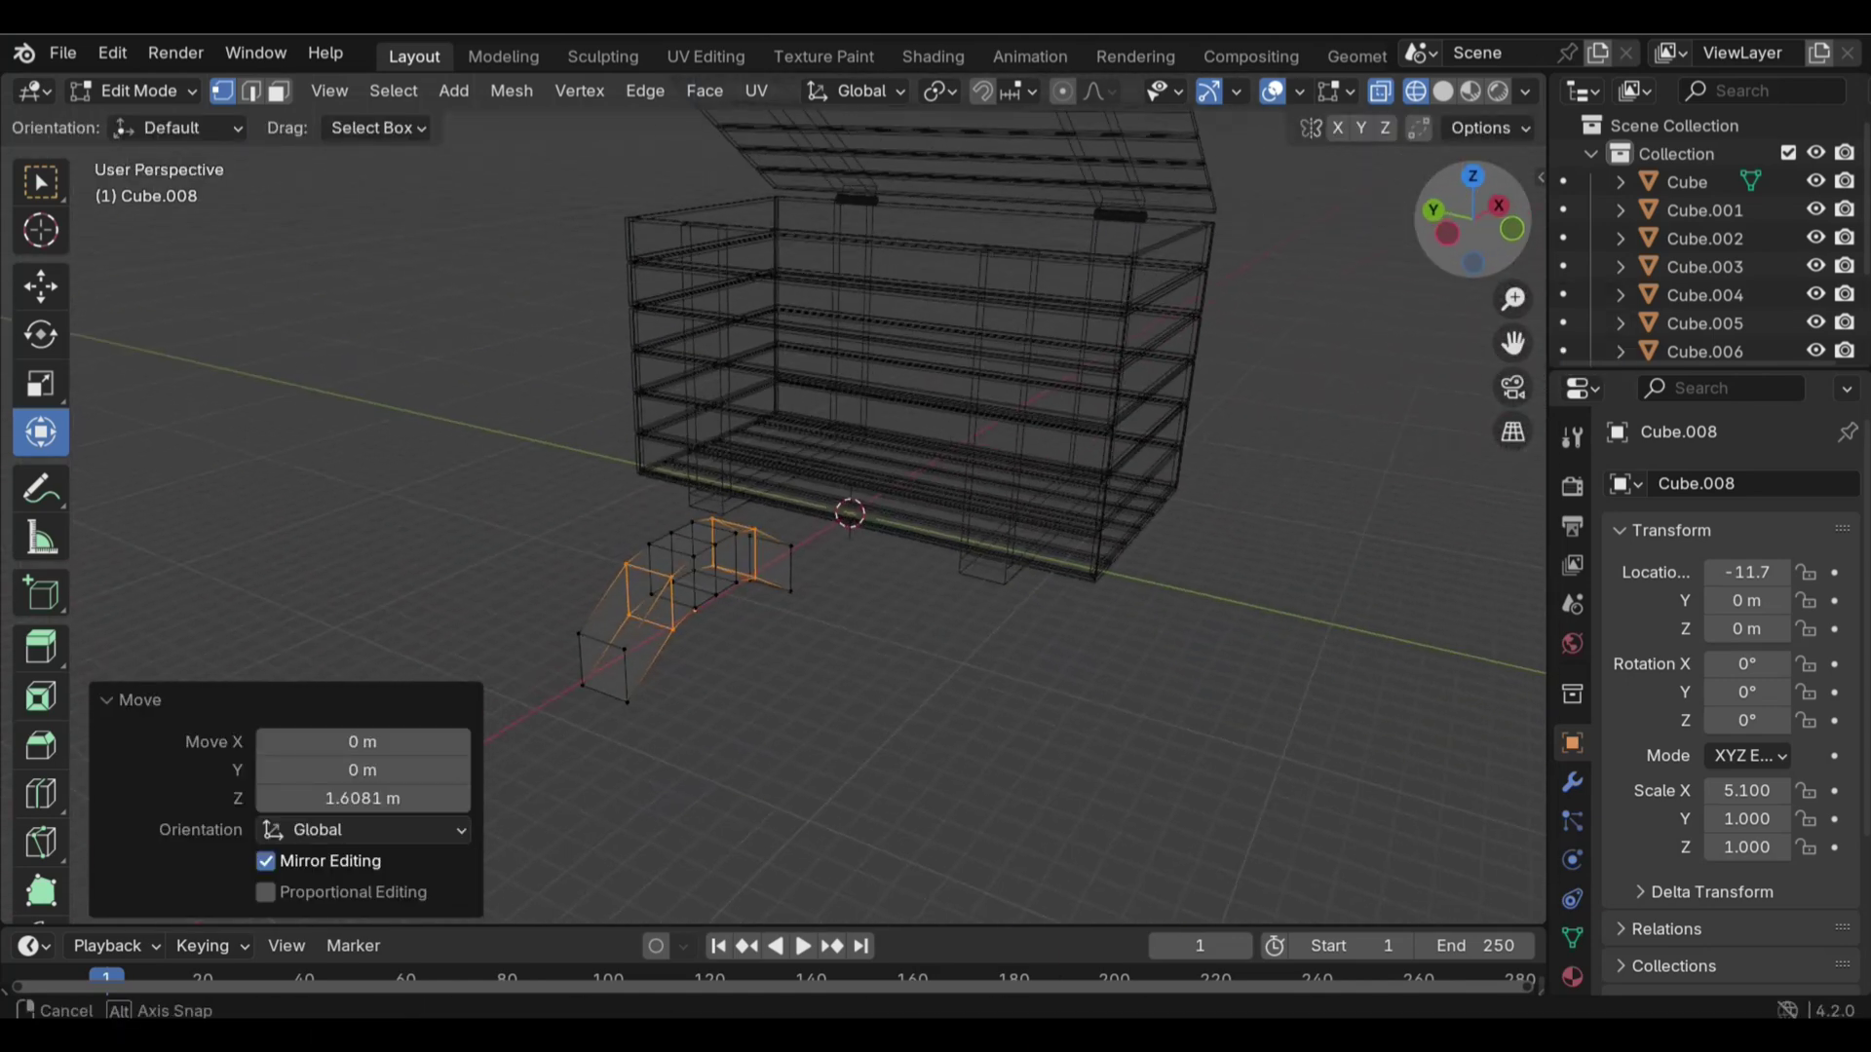
# Return to solid shading and bevel the arch's selected edges
pyautogui.click(368, 503)
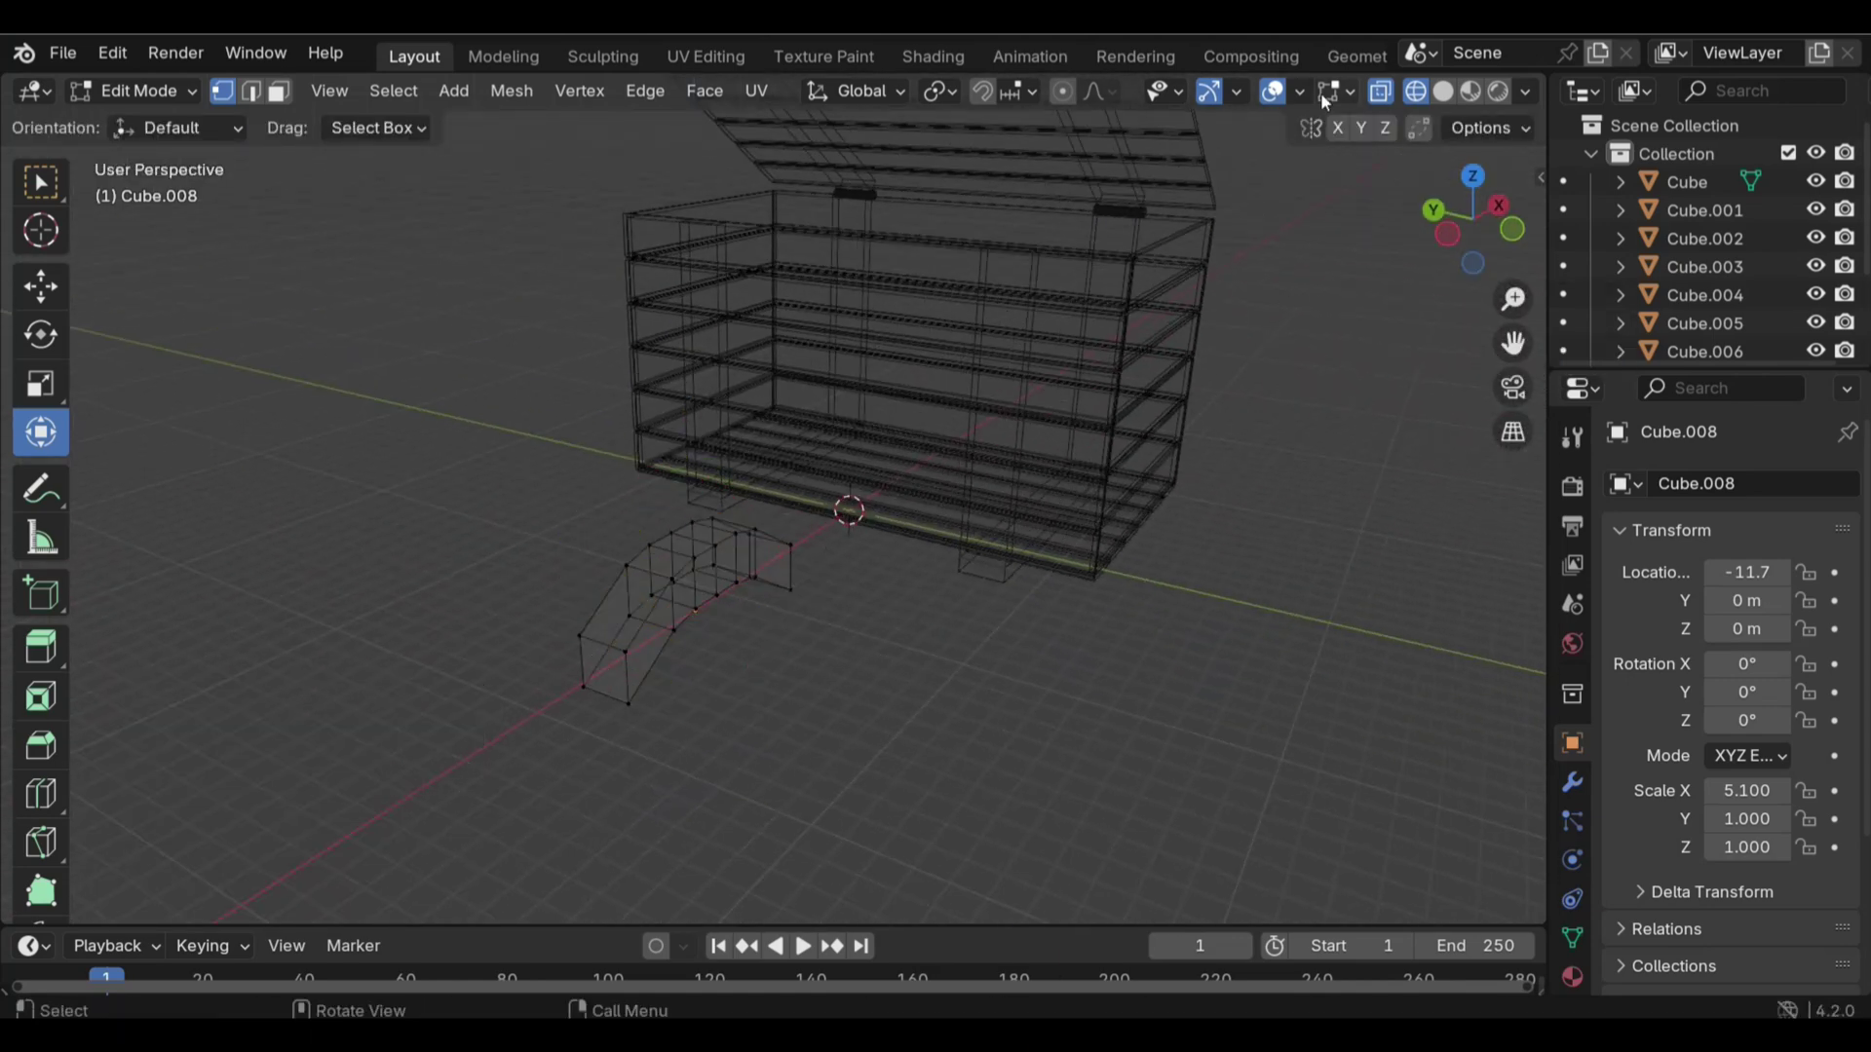
pyautogui.click(1443, 90)
pyautogui.moveTo(877, 545); pyautogui.dragTo(240, 456, button='middle')
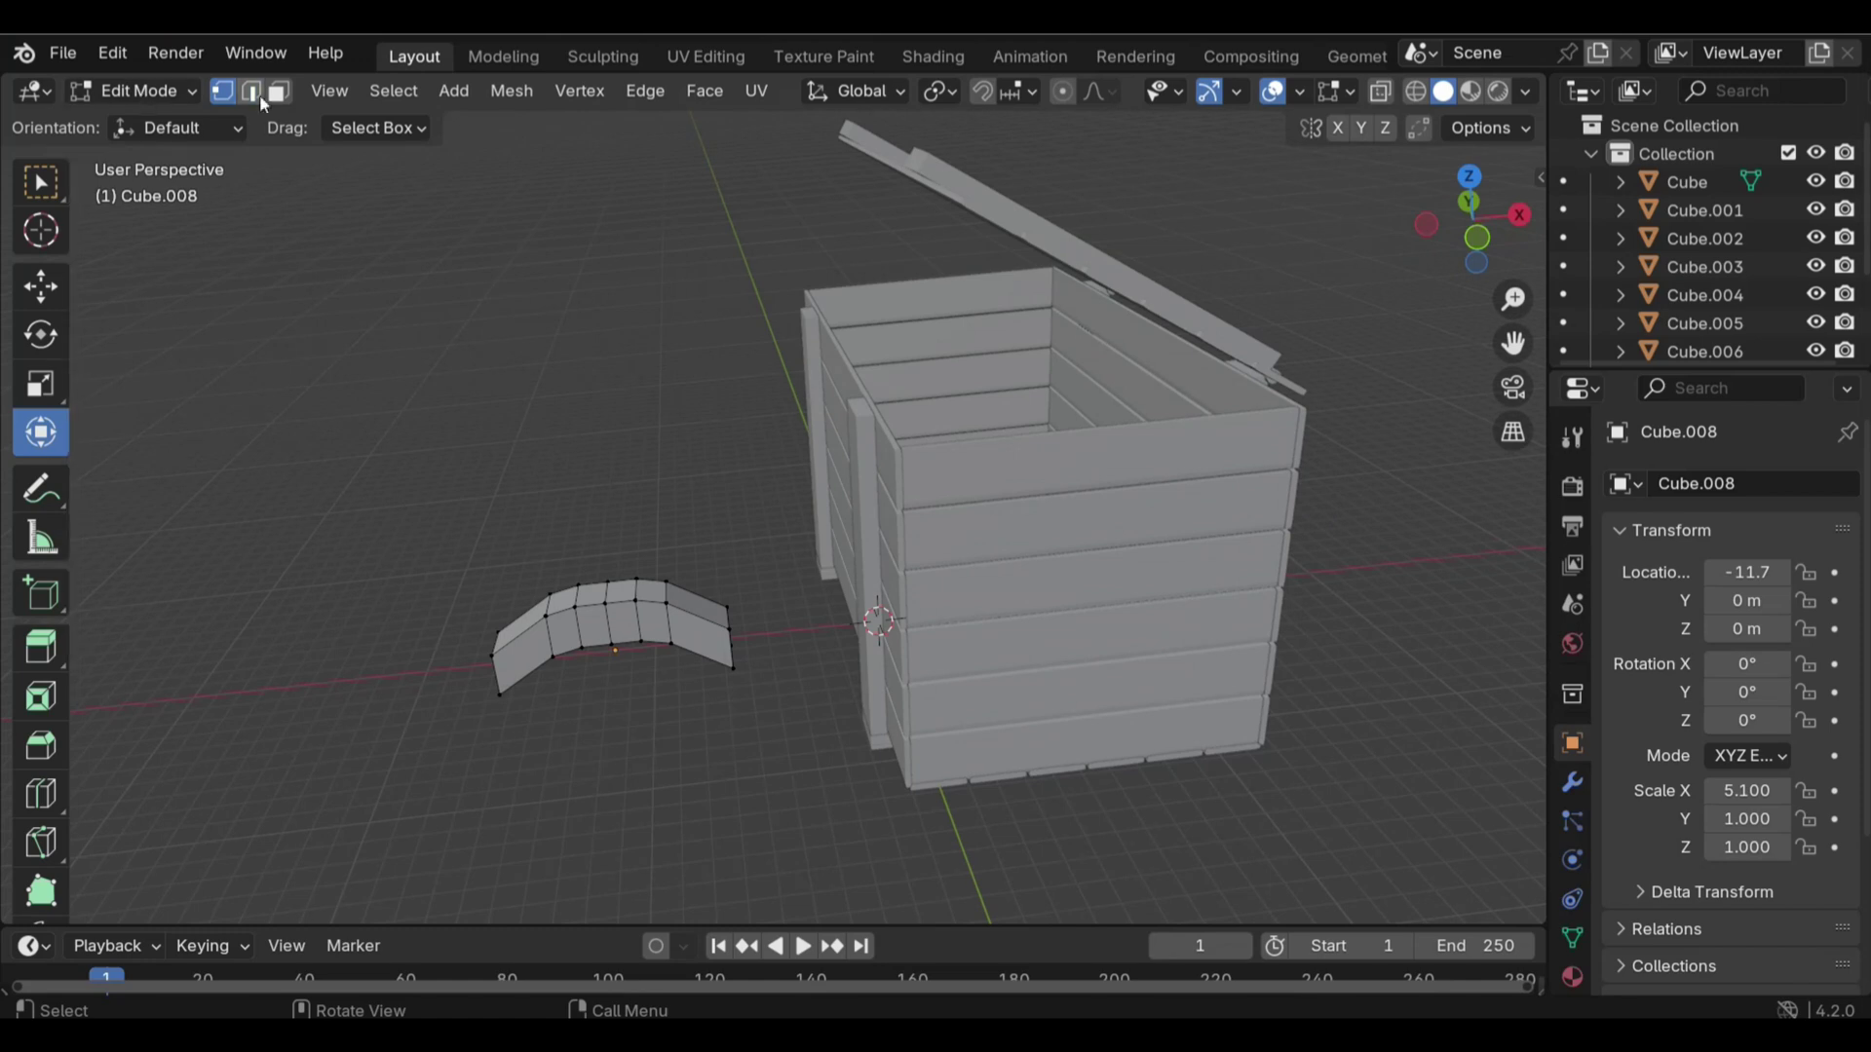
pyautogui.click(45, 749)
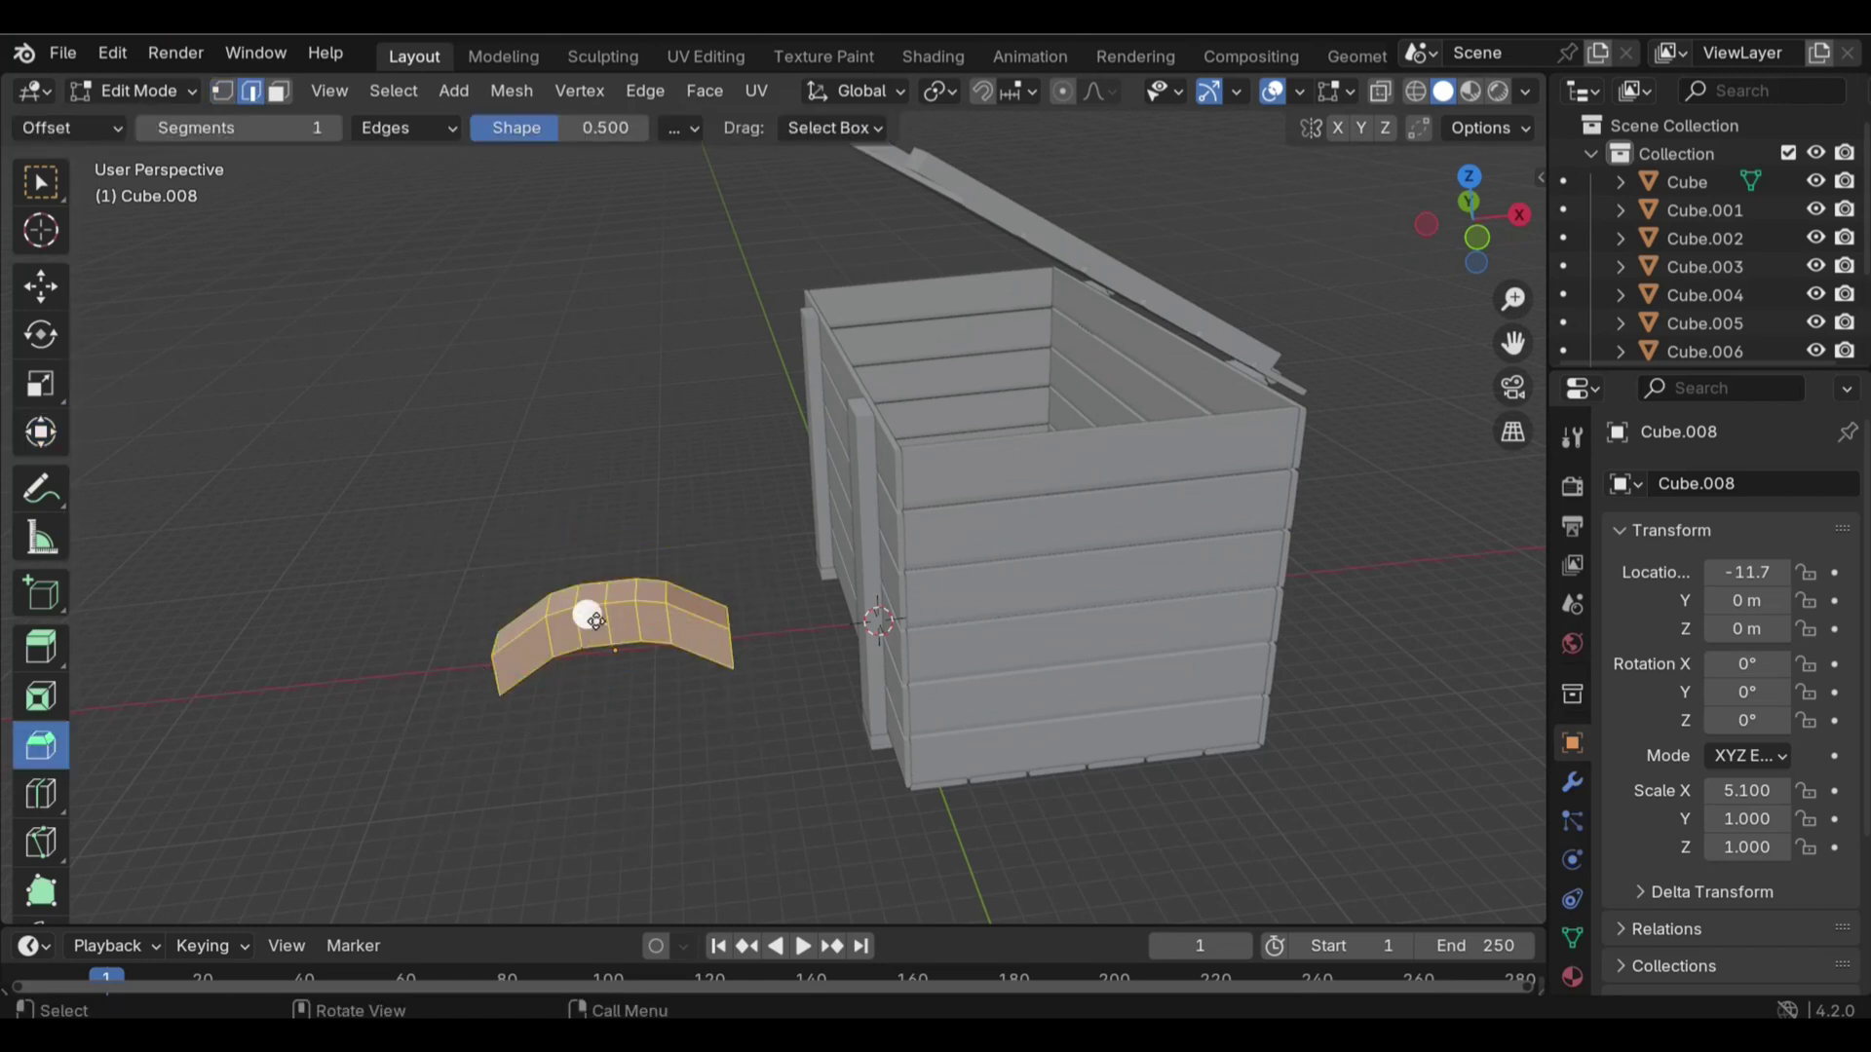
pyautogui.moveTo(585, 609); pyautogui.dragTo(595, 628)
pyautogui.hotkey('alt', 'a')
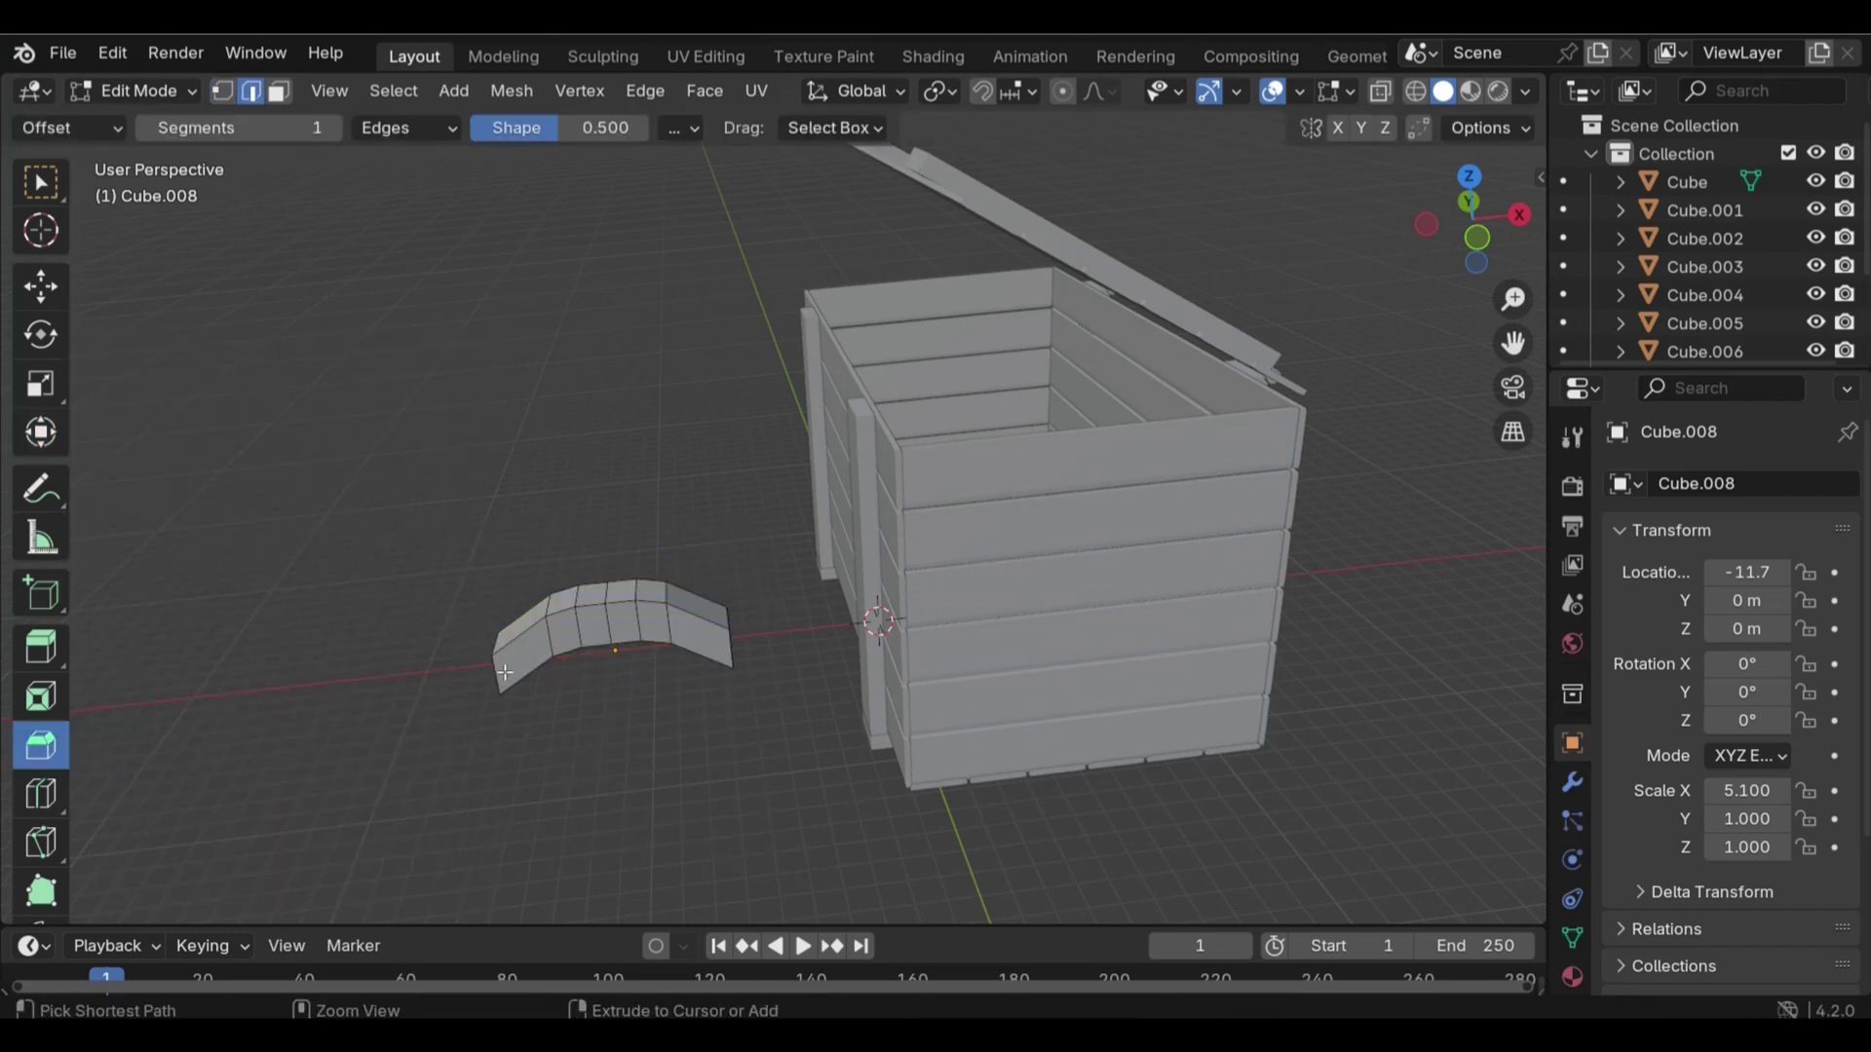
# Select the remaining edge loops along the arch and bevel them too
pyautogui.click(686, 620)
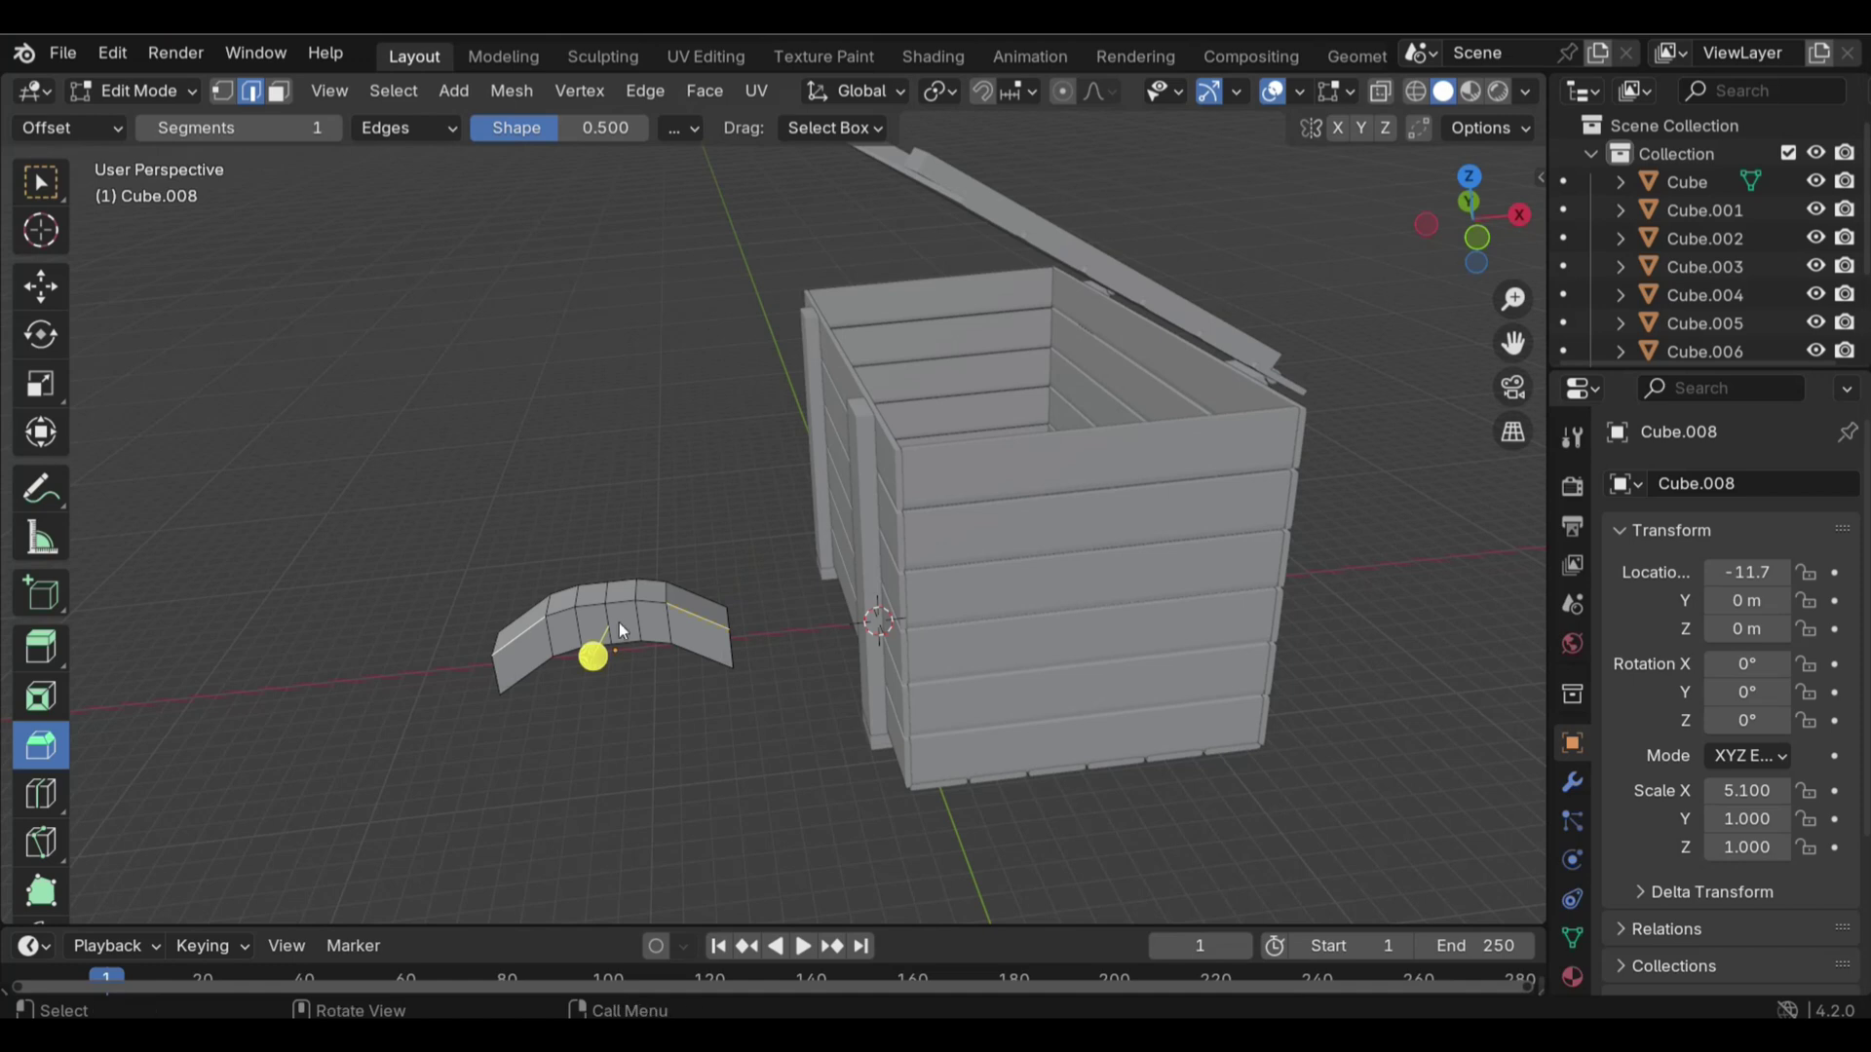
pyautogui.keyDown('alt'); pyautogui.click(672, 611); pyautogui.keyUp('alt')
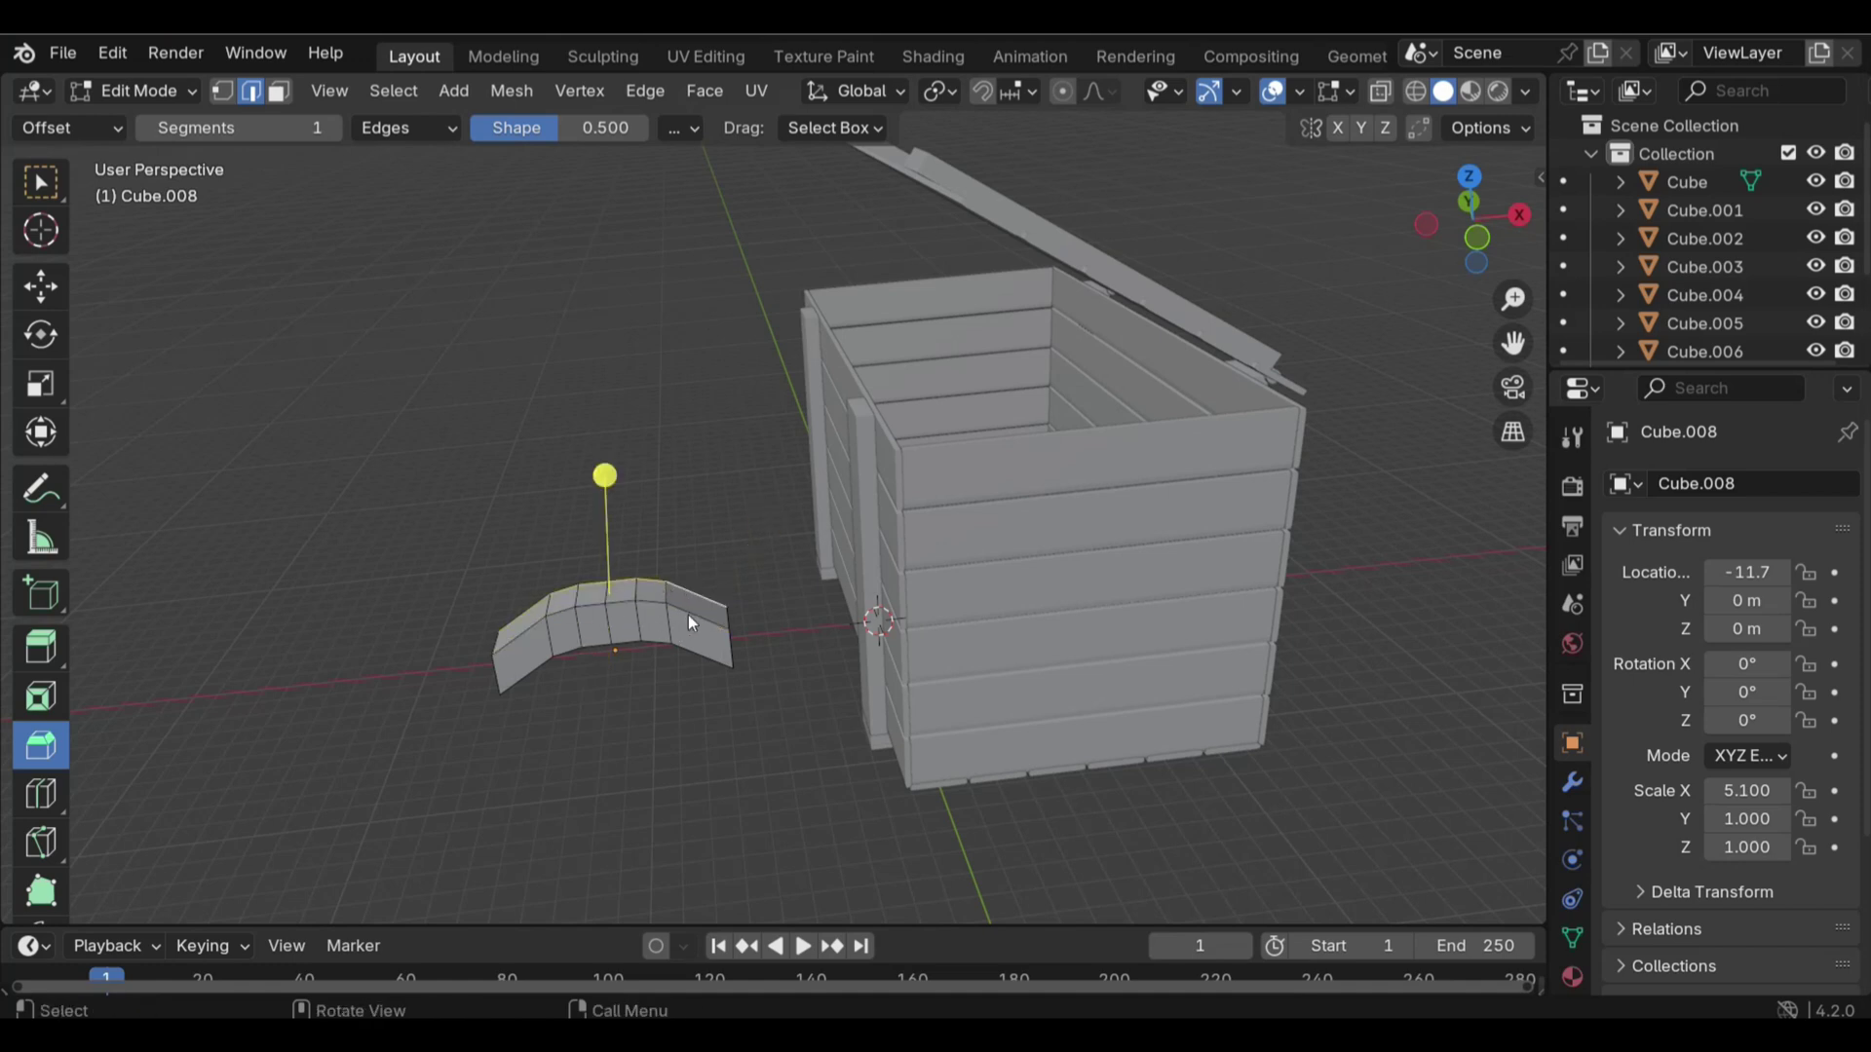
pyautogui.keyDown('alt'); pyautogui.click(690, 647); pyautogui.keyUp('alt')
pyautogui.moveTo(689, 651); pyautogui.dragTo(868, 643, button='middle')
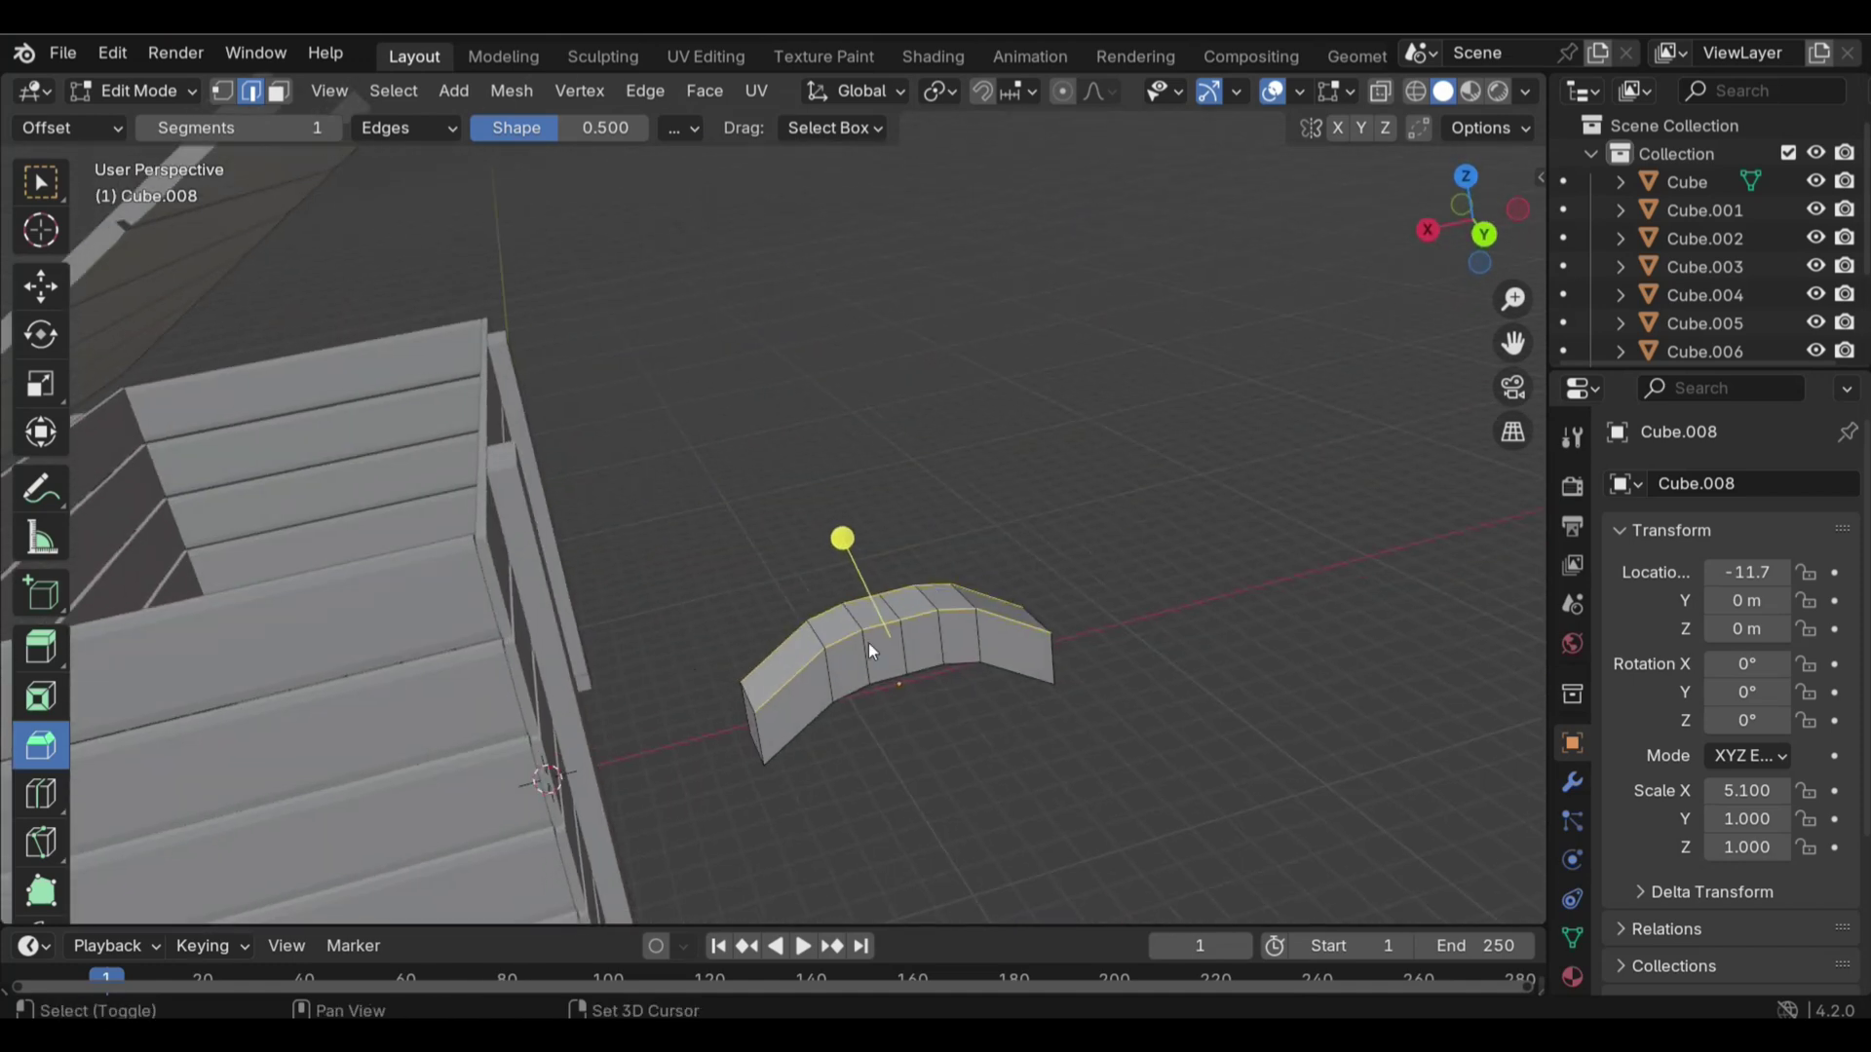
pyautogui.moveTo(910, 772); pyautogui.dragTo(905, 768)
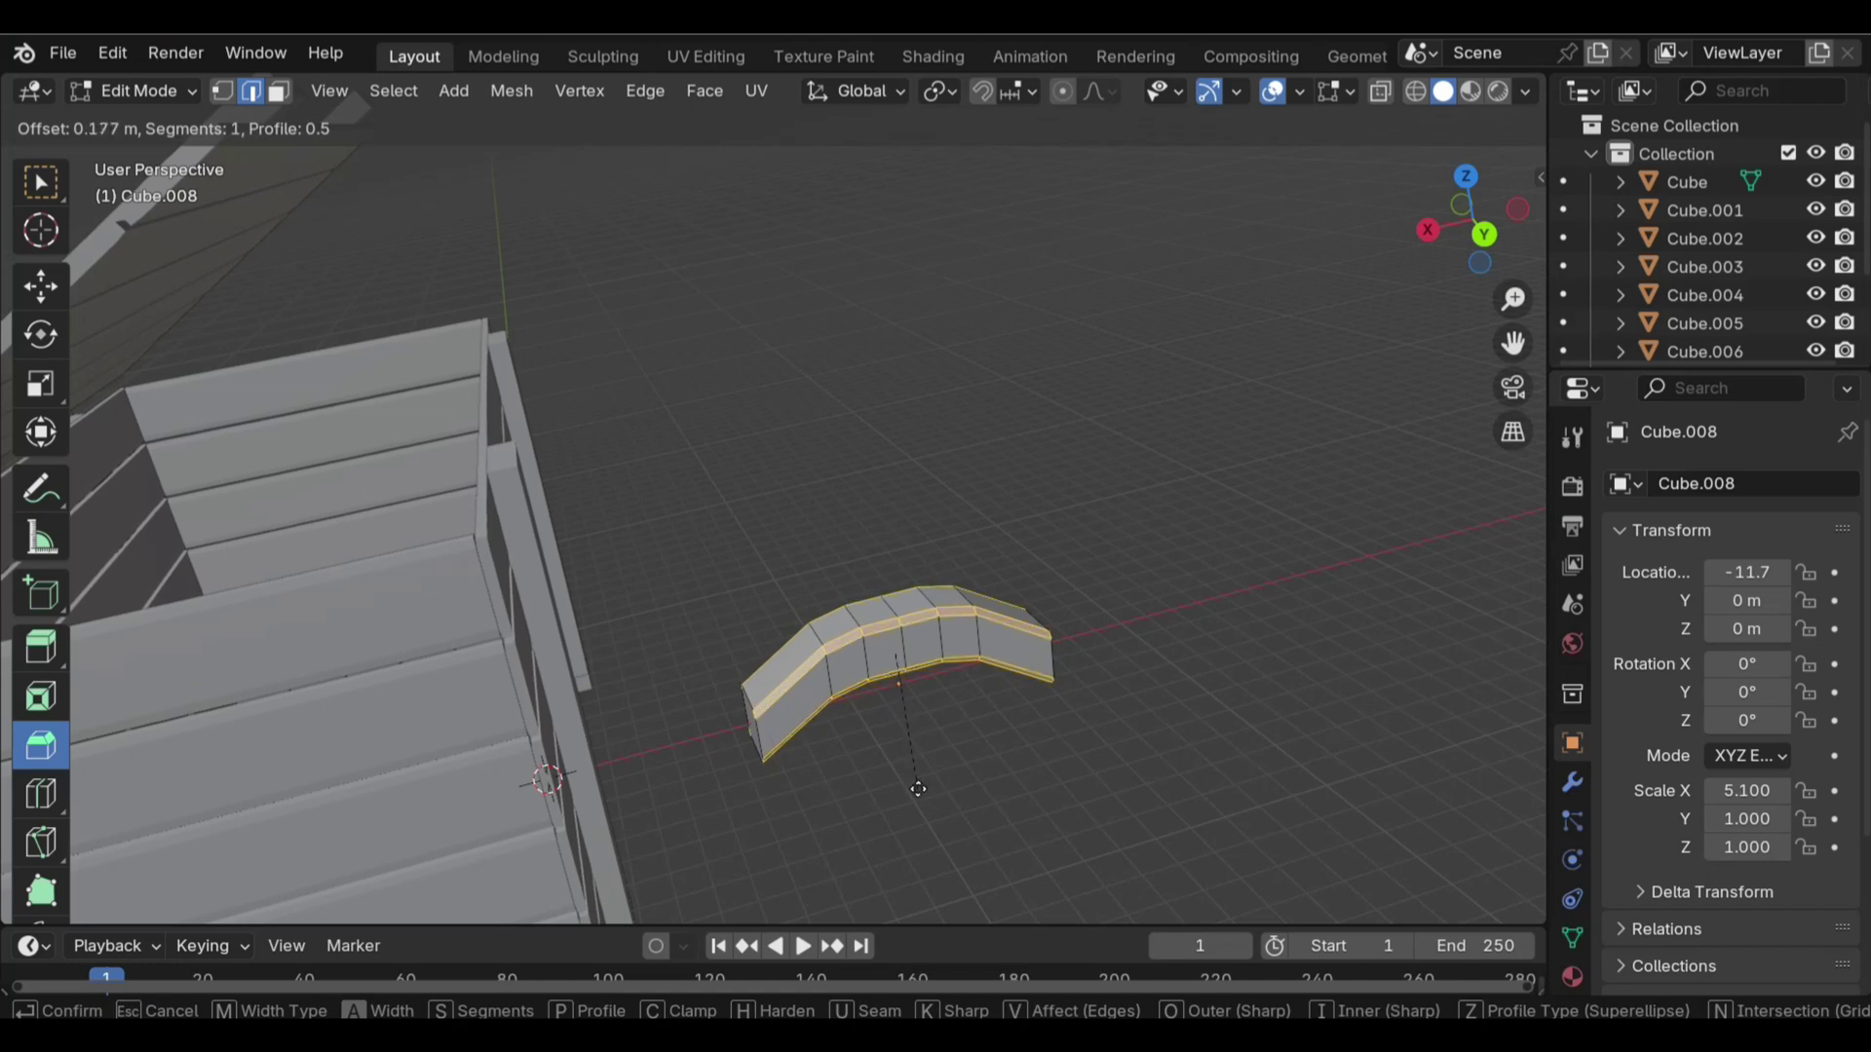
pyautogui.moveTo(1113, 396); pyautogui.dragTo(829, 589, button='middle')
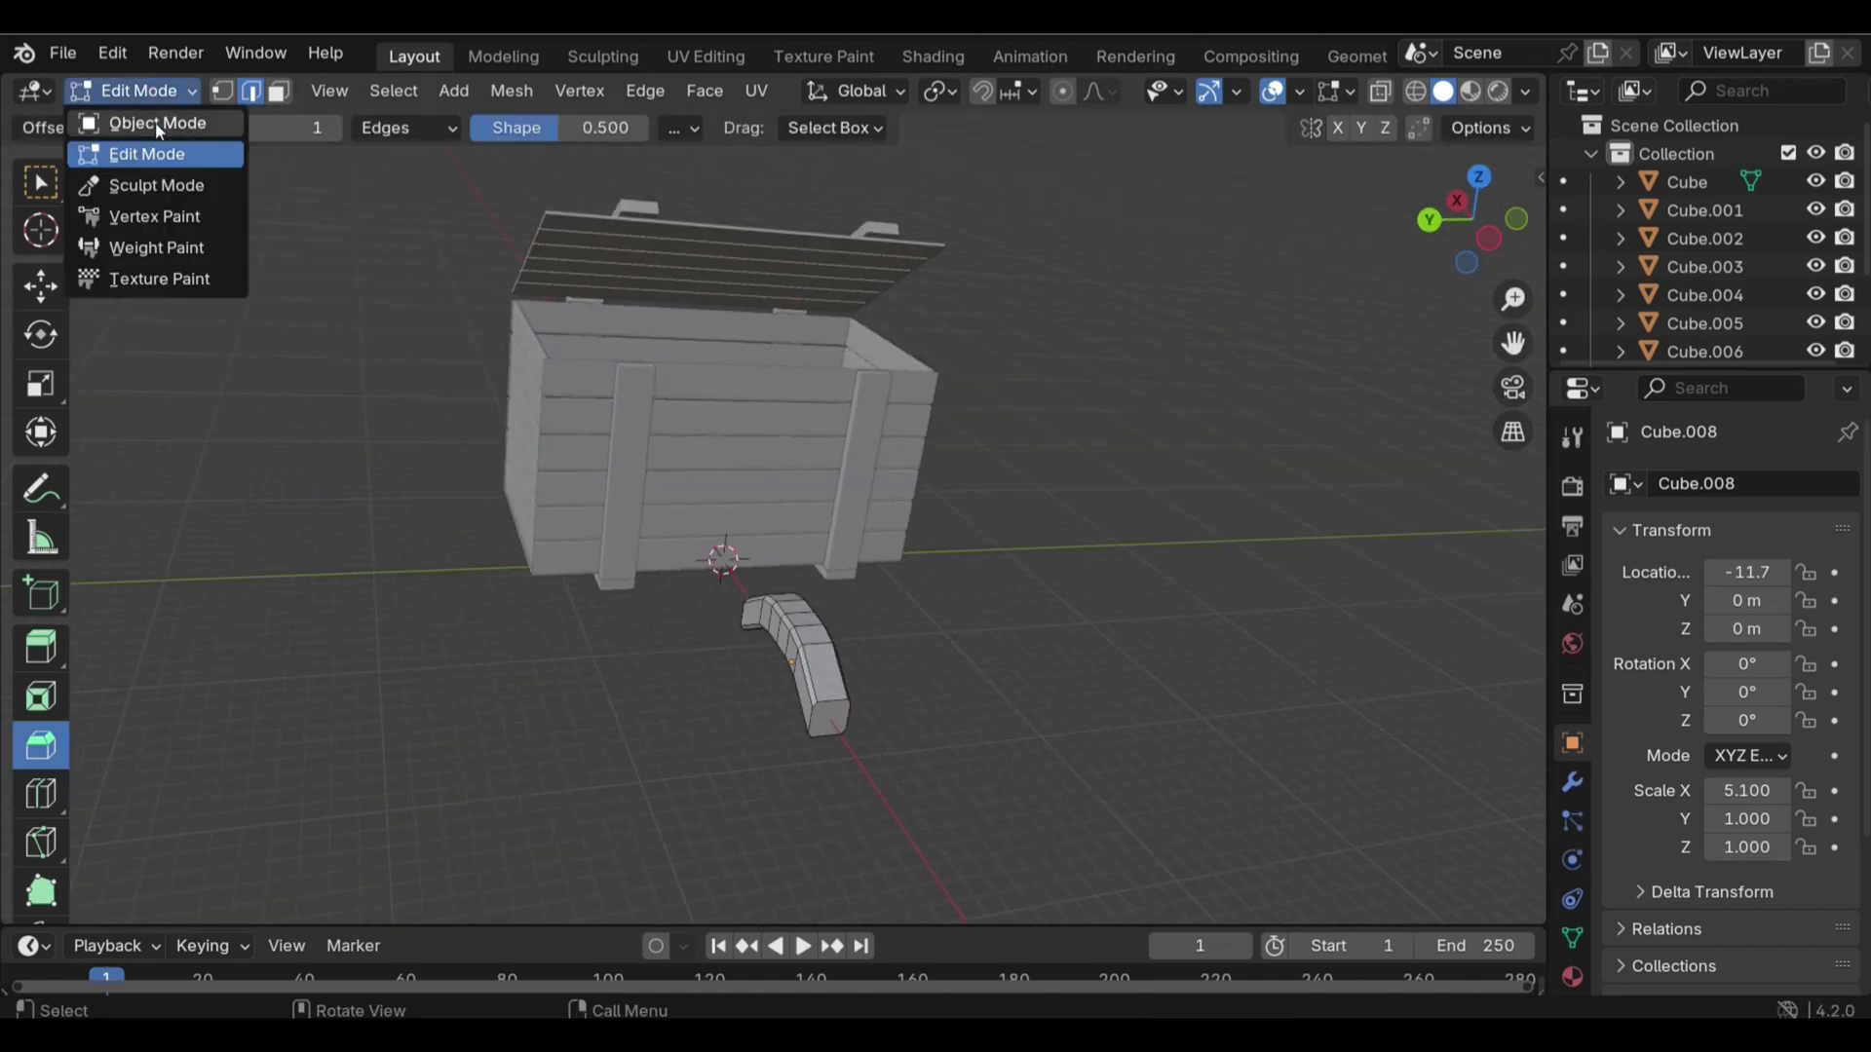
# Tip the arched piece upright to -90° on X and move it toward the crate
pyautogui.click(155, 121)
pyautogui.moveTo(606, 675); pyautogui.dragTo(278, 700)
pyautogui.moveTo(400, 605); pyautogui.dragTo(507, 584)
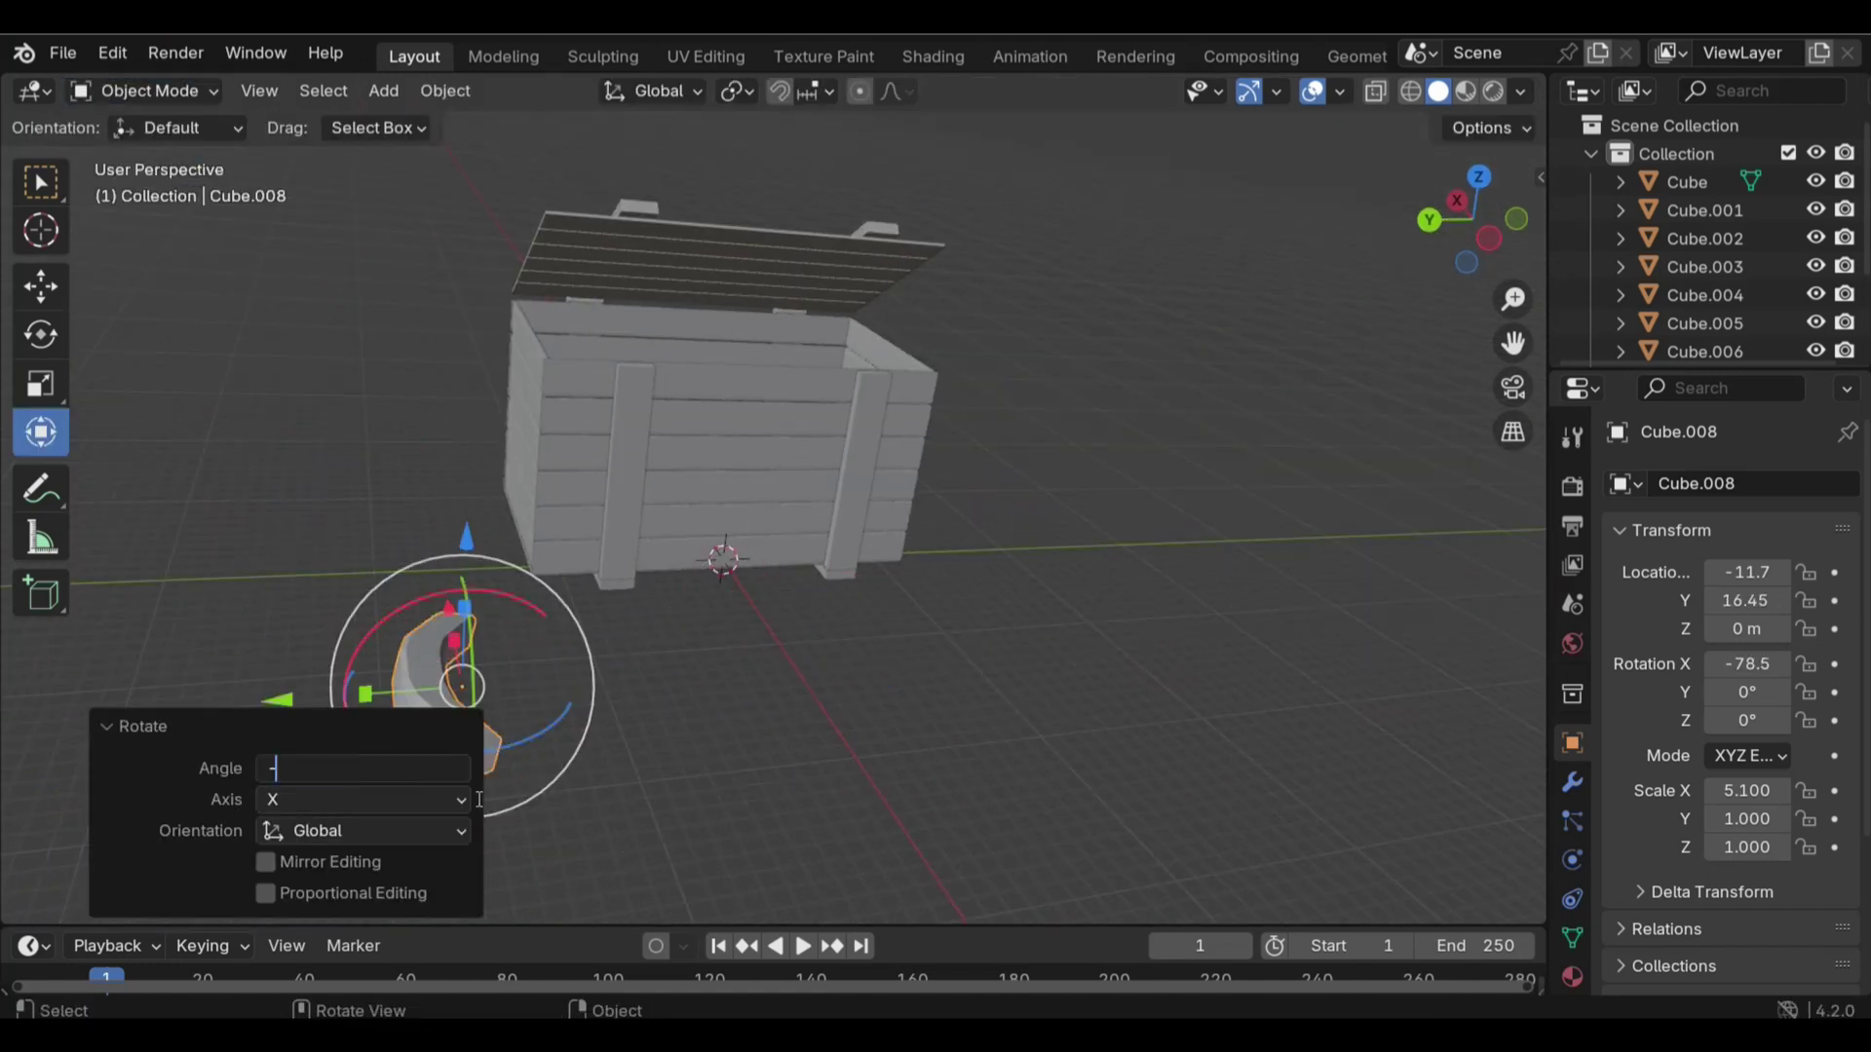
pyautogui.moveTo(803, 768); pyautogui.dragTo(890, 725, button='middle')
pyautogui.press('g')
pyautogui.press('x')
pyautogui.click(507, 682)
# Slide the handle along Y to the crate's side and lift it up the wall
pyautogui.moveTo(506, 682); pyautogui.dragTo(470, 541, button='middle')
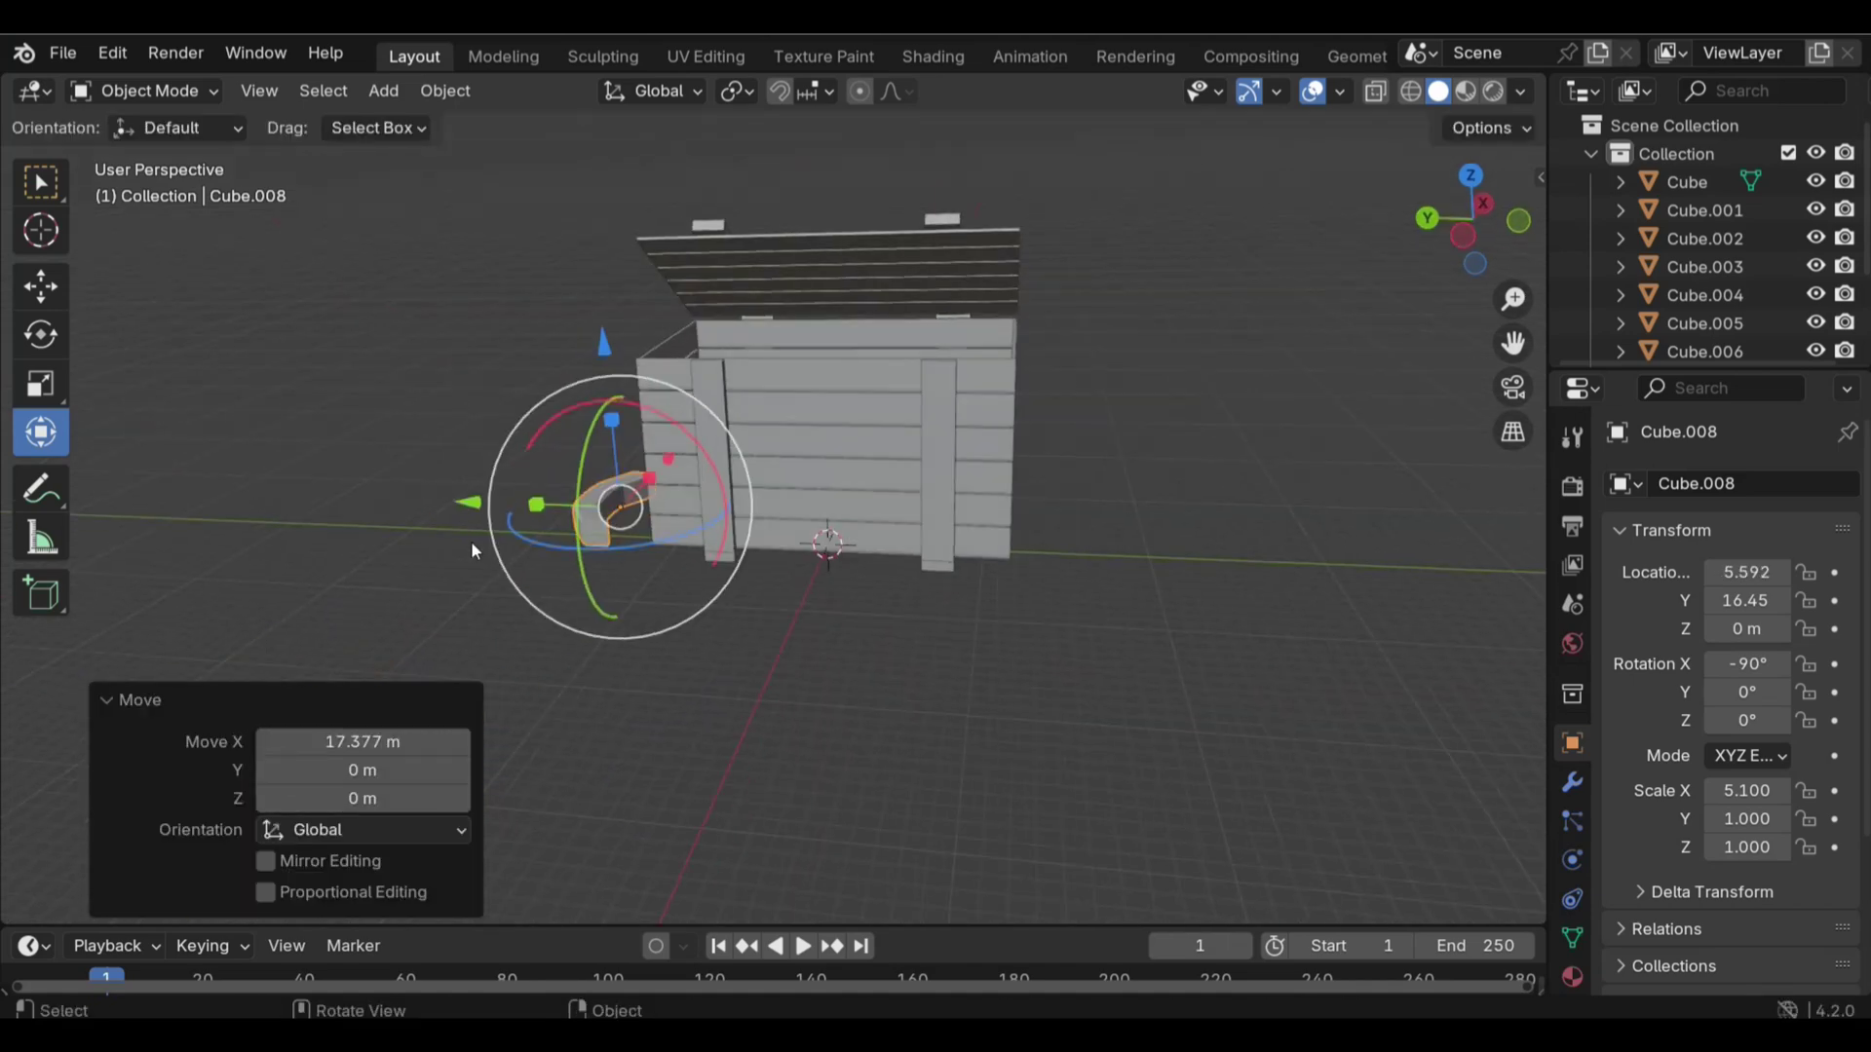
pyautogui.scroll(3, 470, 541)
pyautogui.moveTo(296, 556); pyautogui.dragTo(410, 514)
pyautogui.moveTo(567, 343); pyautogui.dragTo(546, 156)
pyautogui.moveTo(544, 150); pyautogui.dragTo(688, 318, button='middle')
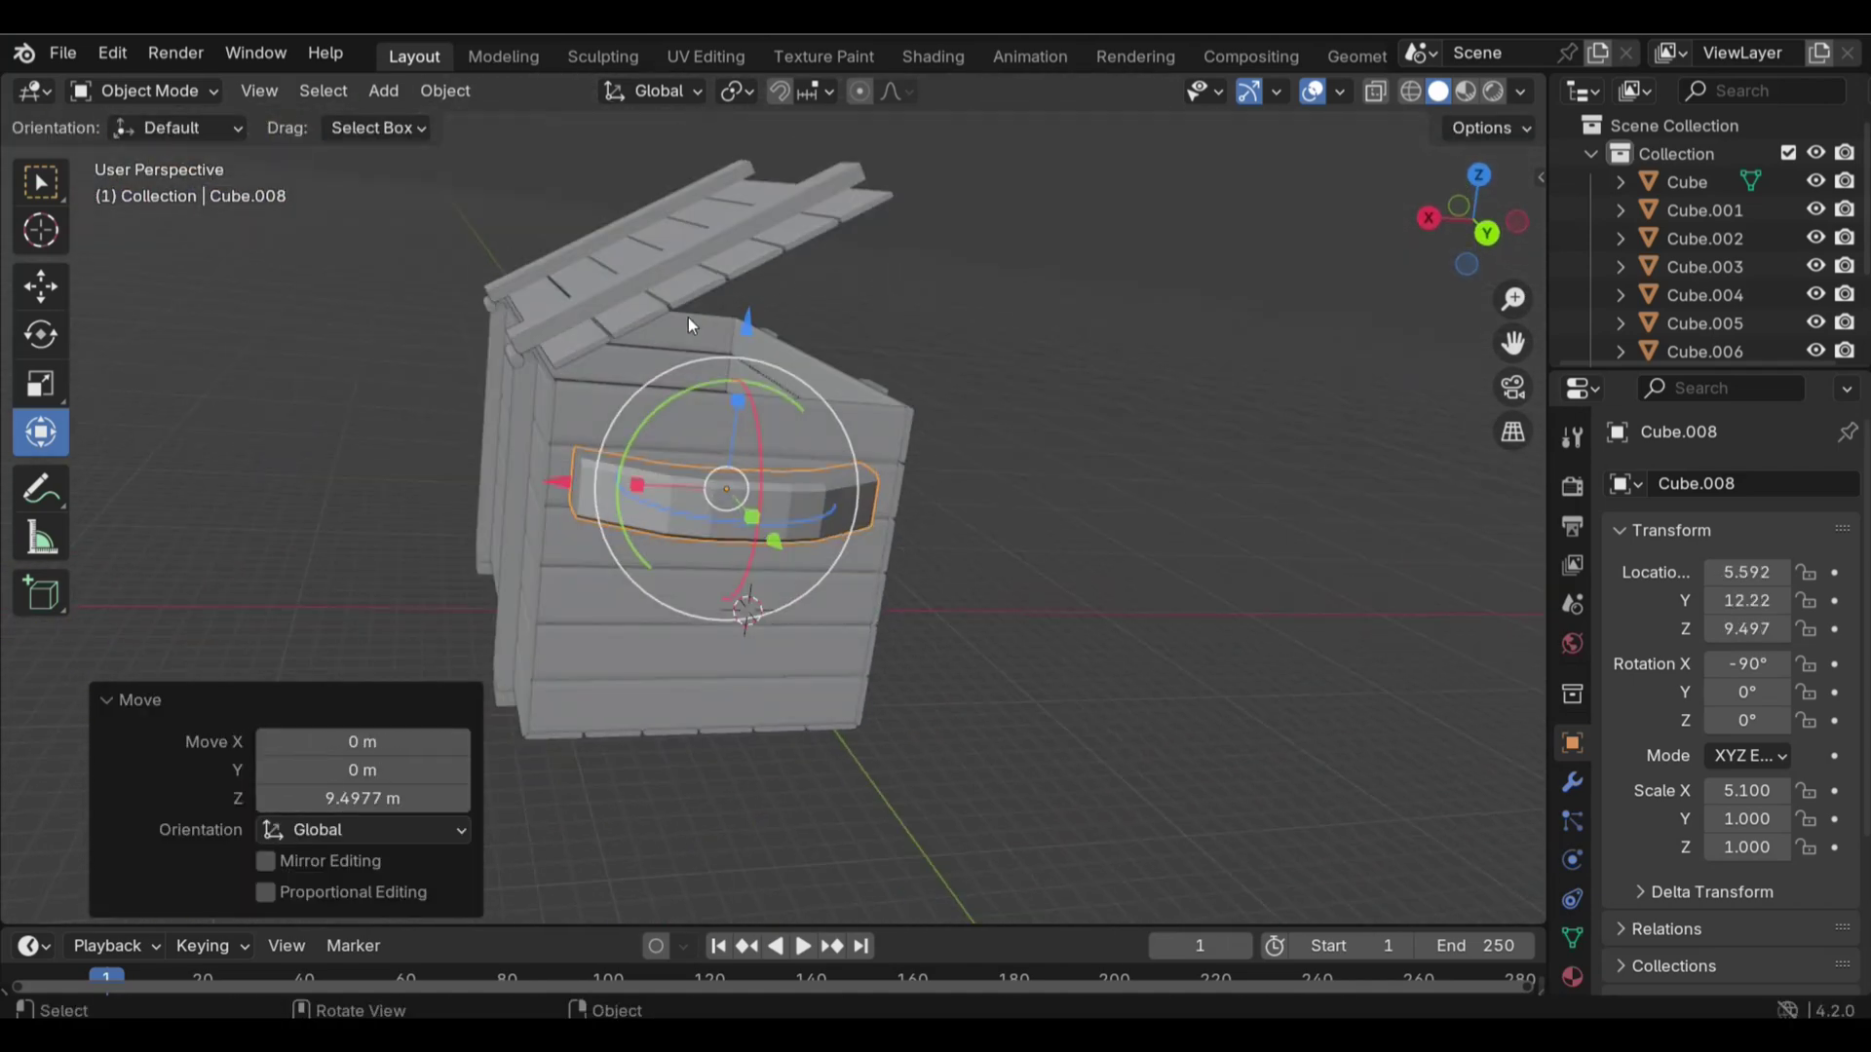
# Shrink the handle to about 0.43 scale and set it against the crate wall along Y
pyautogui.press('s')
pyautogui.click(769, 461)
pyautogui.moveTo(769, 564); pyautogui.dragTo(623, 780, button='middle')
pyautogui.press('g')
pyautogui.press('y')
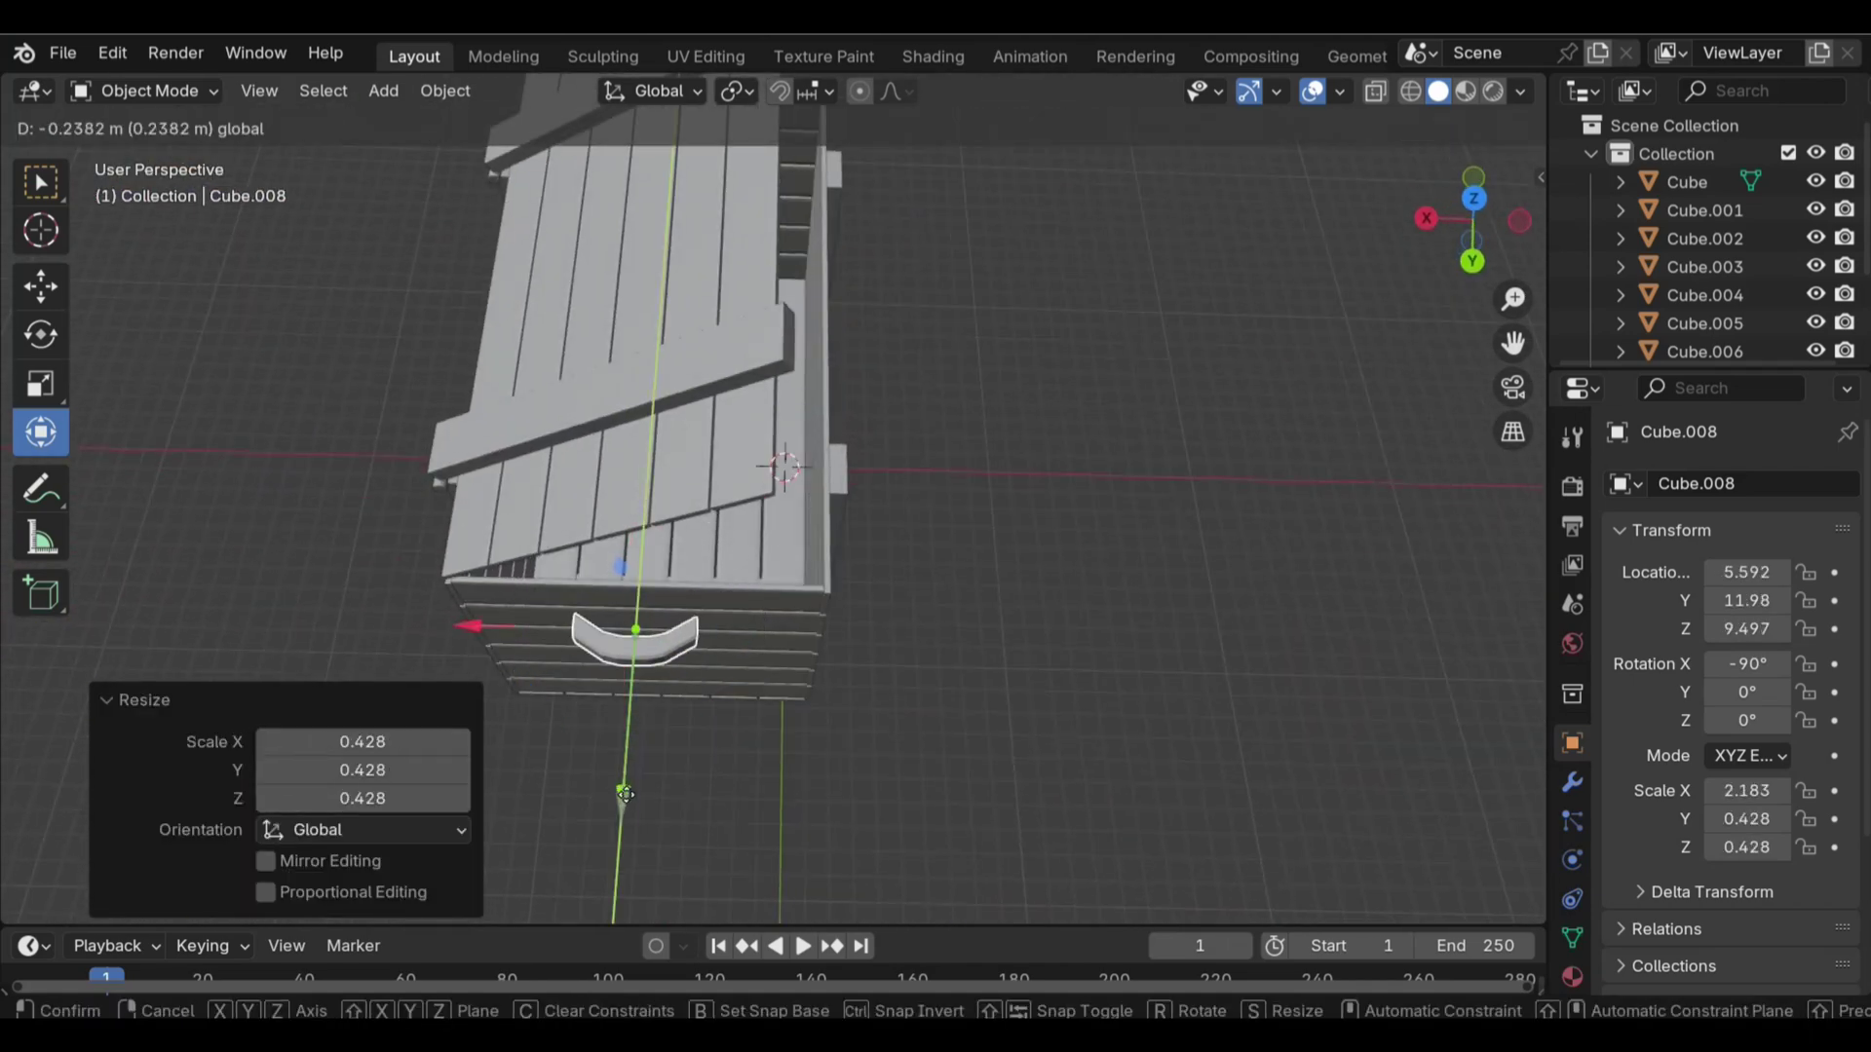
pyautogui.click(624, 793)
# Nudge the handle along X and Y so it sits flush on the crate wall
pyautogui.press('g')
pyautogui.press('x')
pyautogui.click(499, 634)
pyautogui.press('KP_7')
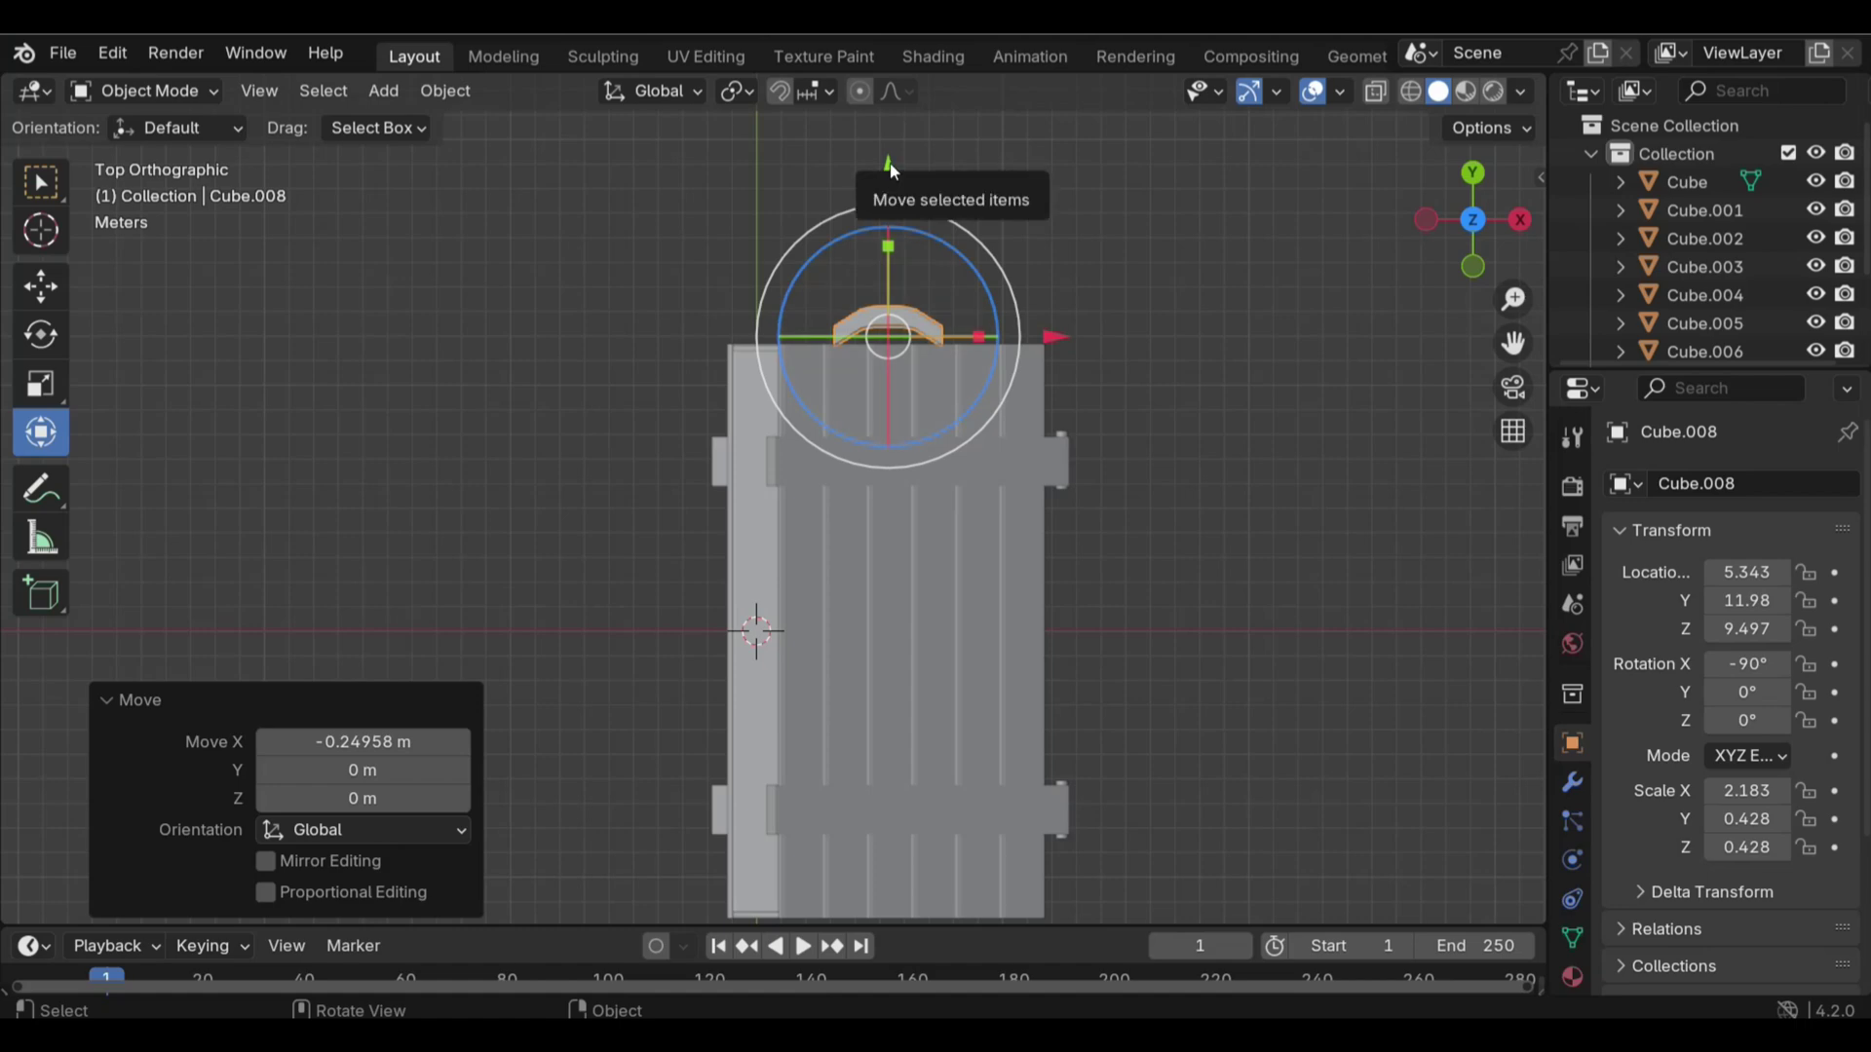
pyautogui.moveTo(892, 171); pyautogui.dragTo(903, 212)
pyautogui.moveTo(1478, 226); pyautogui.dragTo(1272, 531)
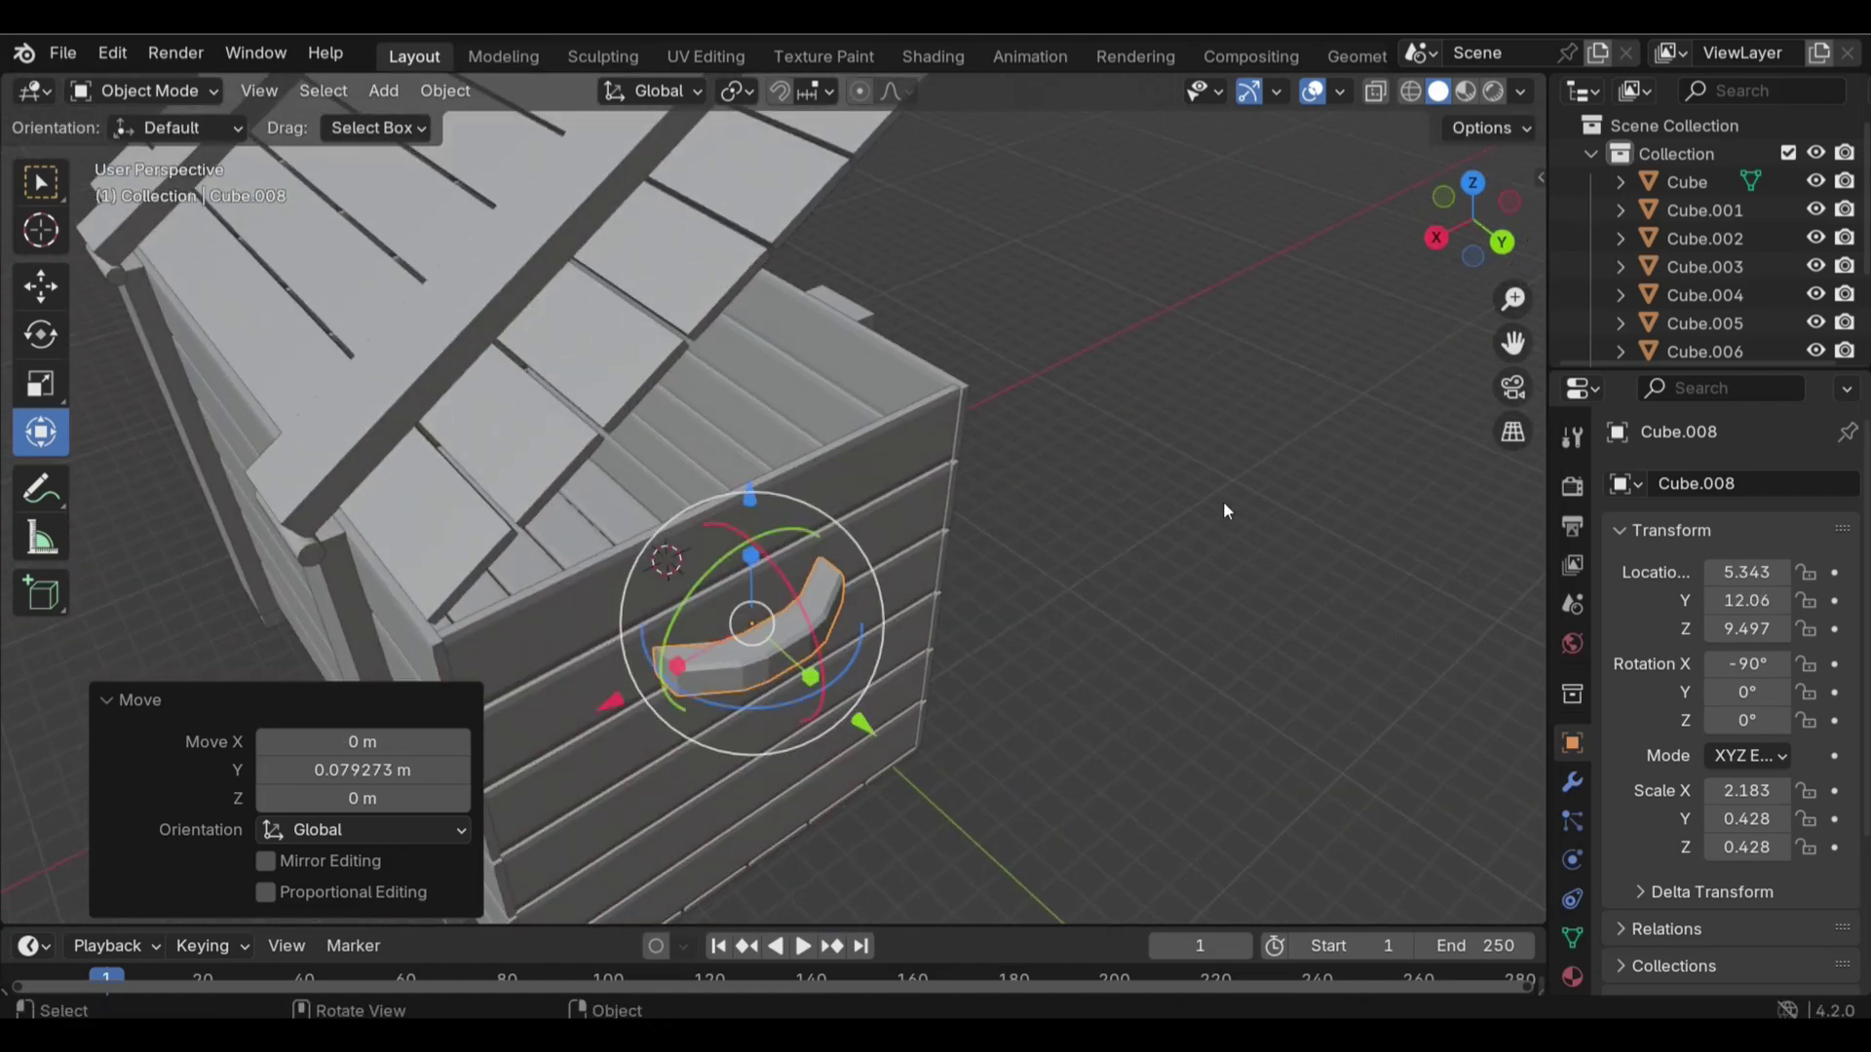
# Extrude both end faces of the handle so its ends reach into the planks
pyautogui.click(147, 90)
pyautogui.click(136, 146)
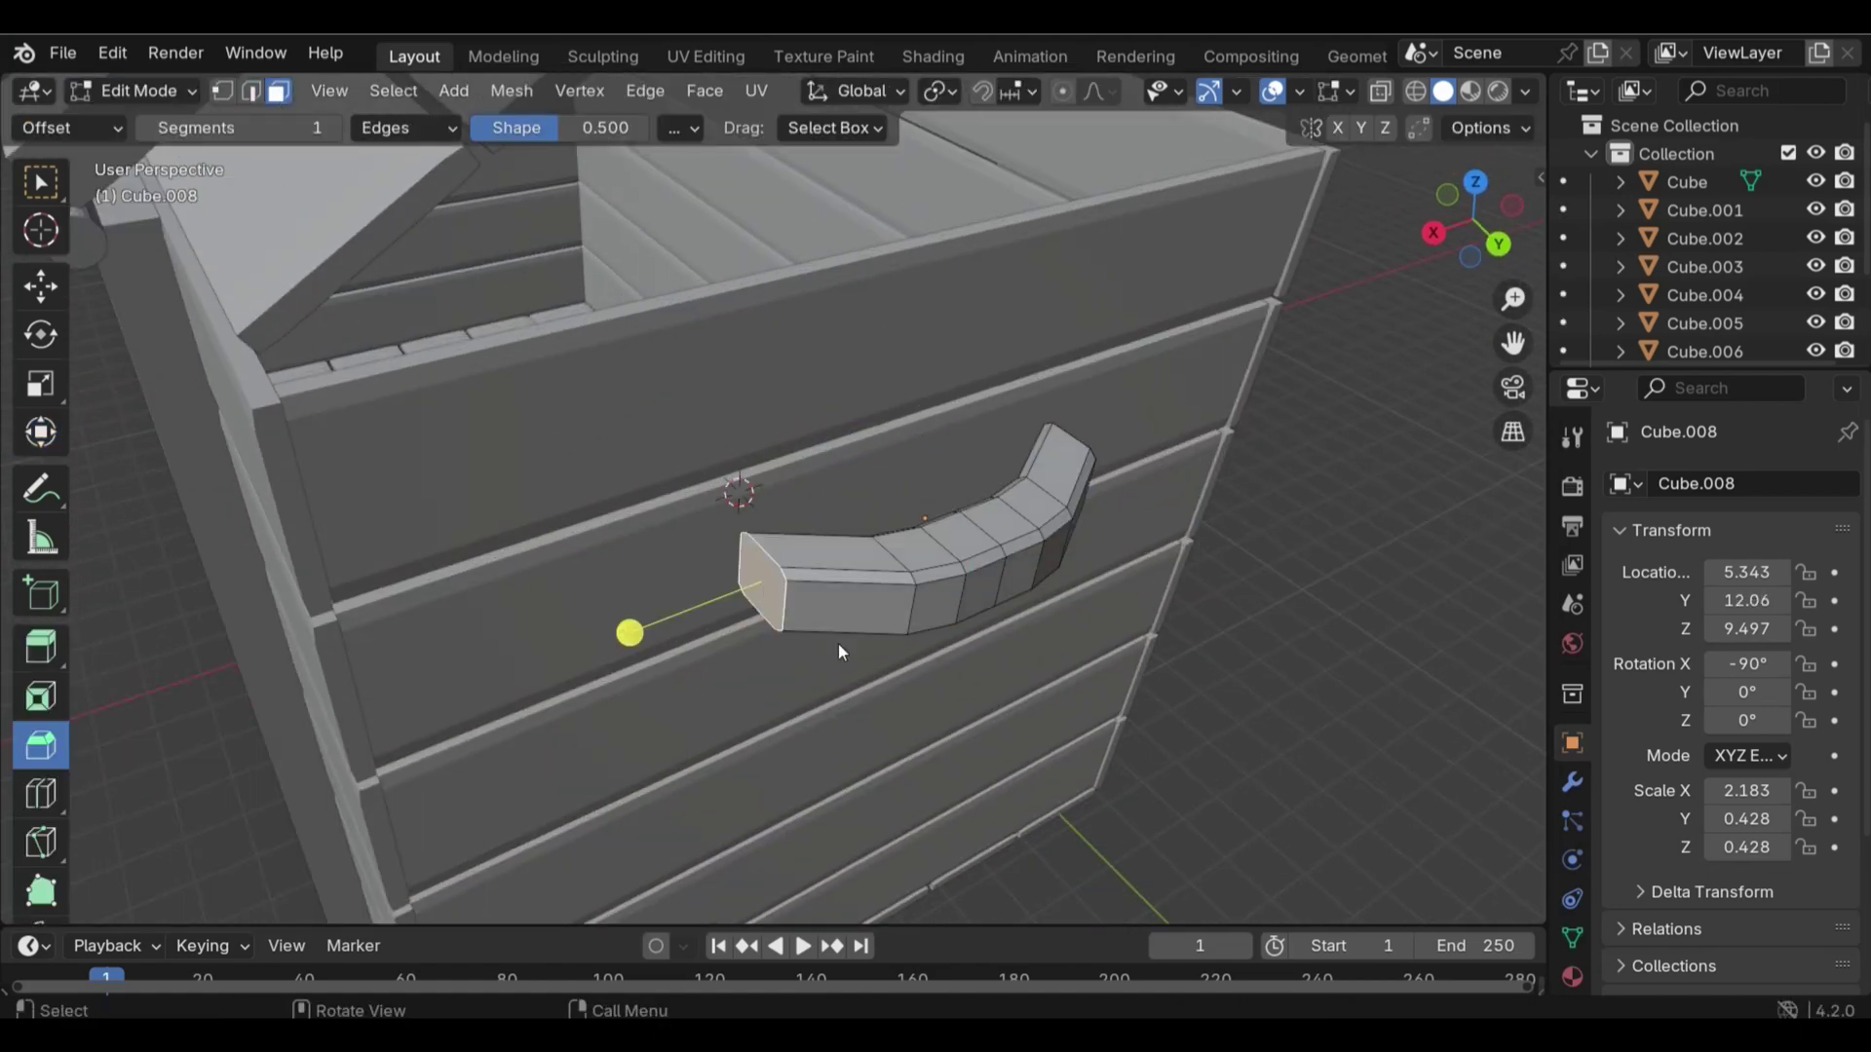
pyautogui.moveTo(842, 652)
pyautogui.mouseDown(button='middle')
pyautogui.moveTo(785, 547)
pyautogui.moveTo(865, 518)
pyautogui.moveTo(1374, 493)
pyautogui.moveTo(742, 570)
pyautogui.mouseUp(button='middle')
pyautogui.press('e')
pyautogui.click(880, 529)
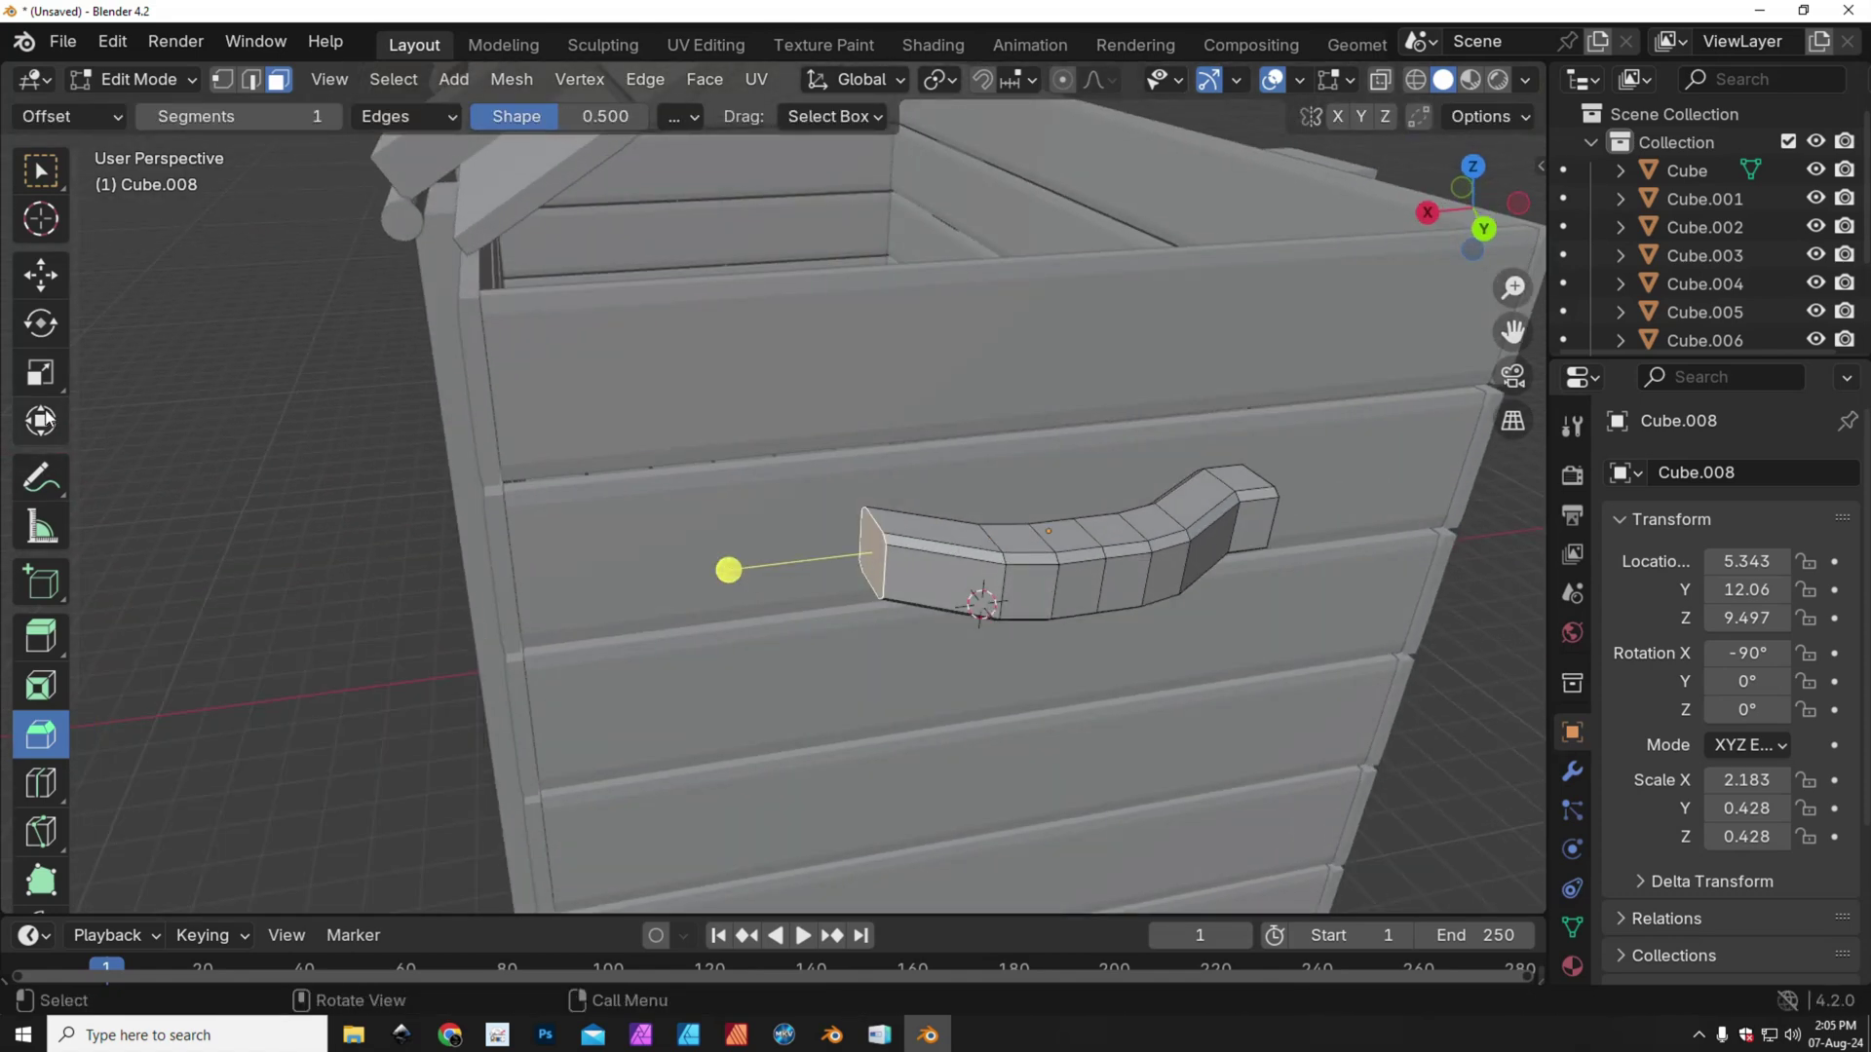
pyautogui.moveTo(708, 572); pyautogui.dragTo(687, 570)
pyautogui.press('e')
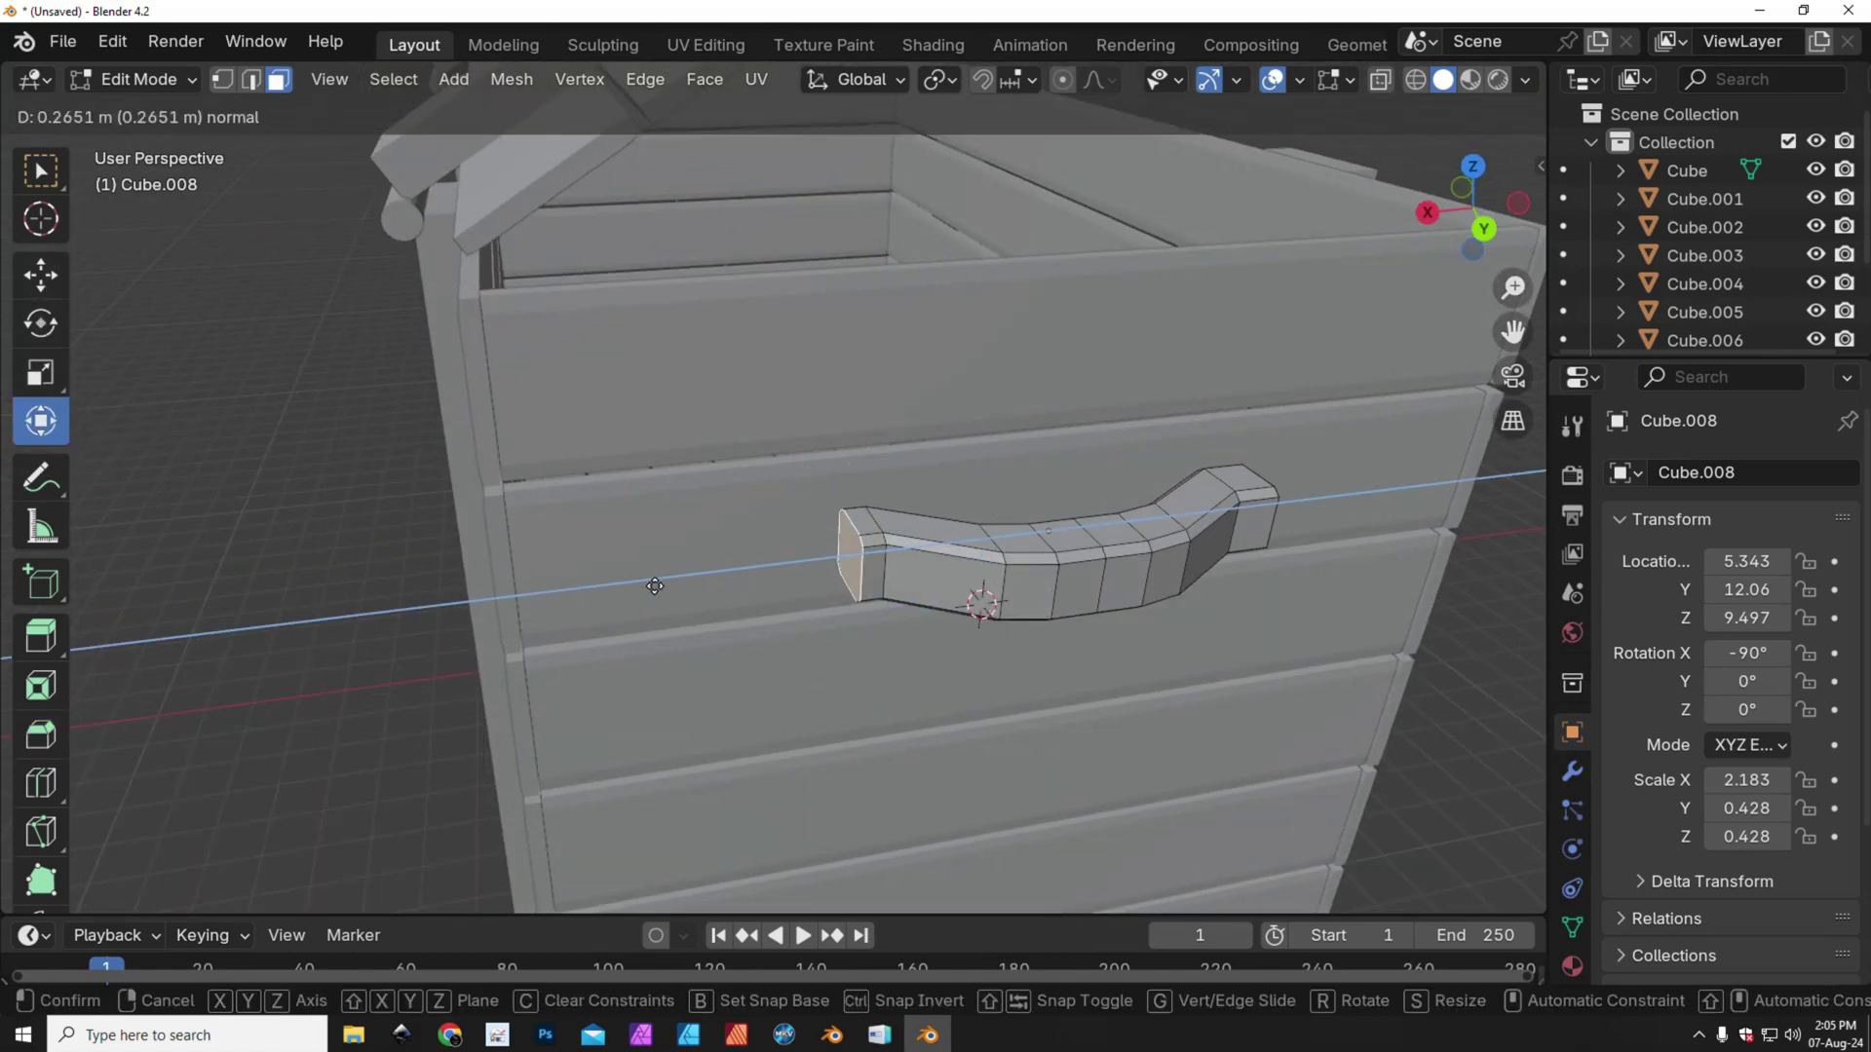
pyautogui.click(635, 590)
pyautogui.moveTo(635, 590); pyautogui.dragTo(171, 109, button='middle')
# Duplicate the handle, flip the copy 180° about X, and slide it against the opposite crate wall
pyautogui.press('Tab')
pyautogui.hotkey('shift', 'd')
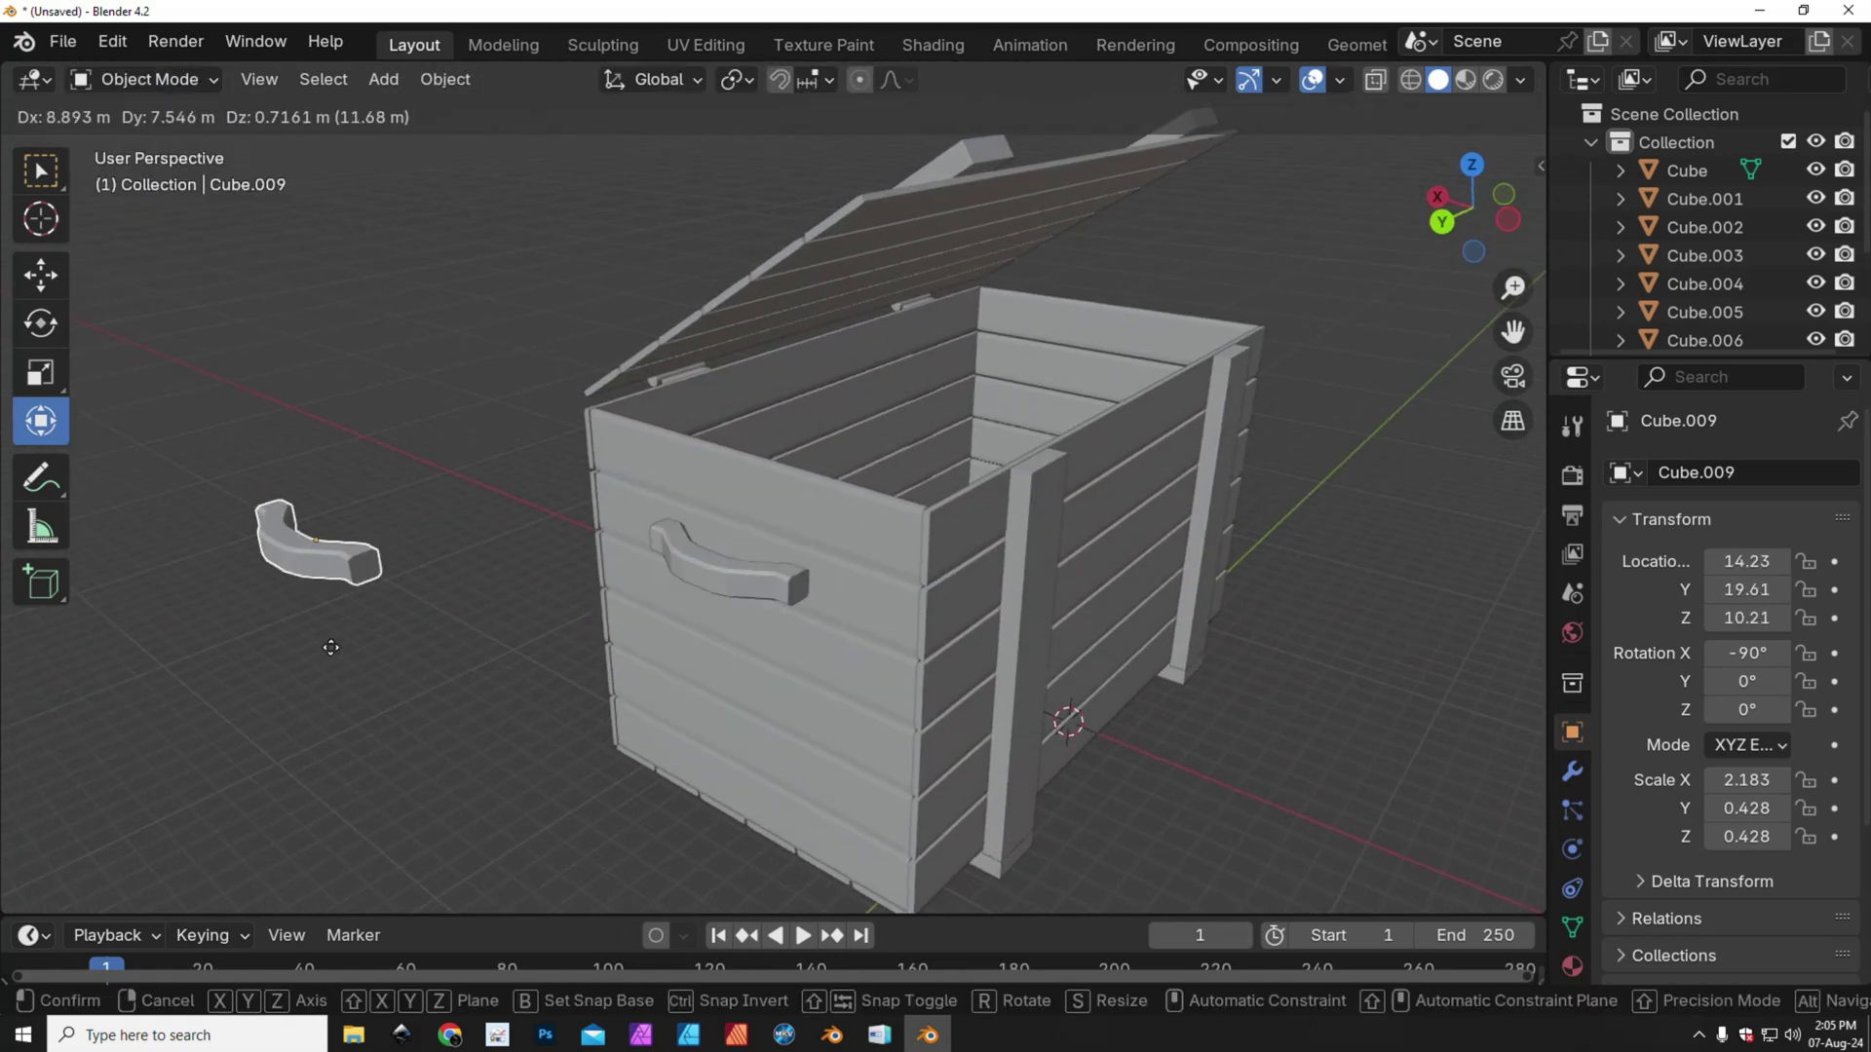
pyautogui.click(1095, 512)
pyautogui.moveTo(1106, 458); pyautogui.dragTo(1096, 493, button='middle')
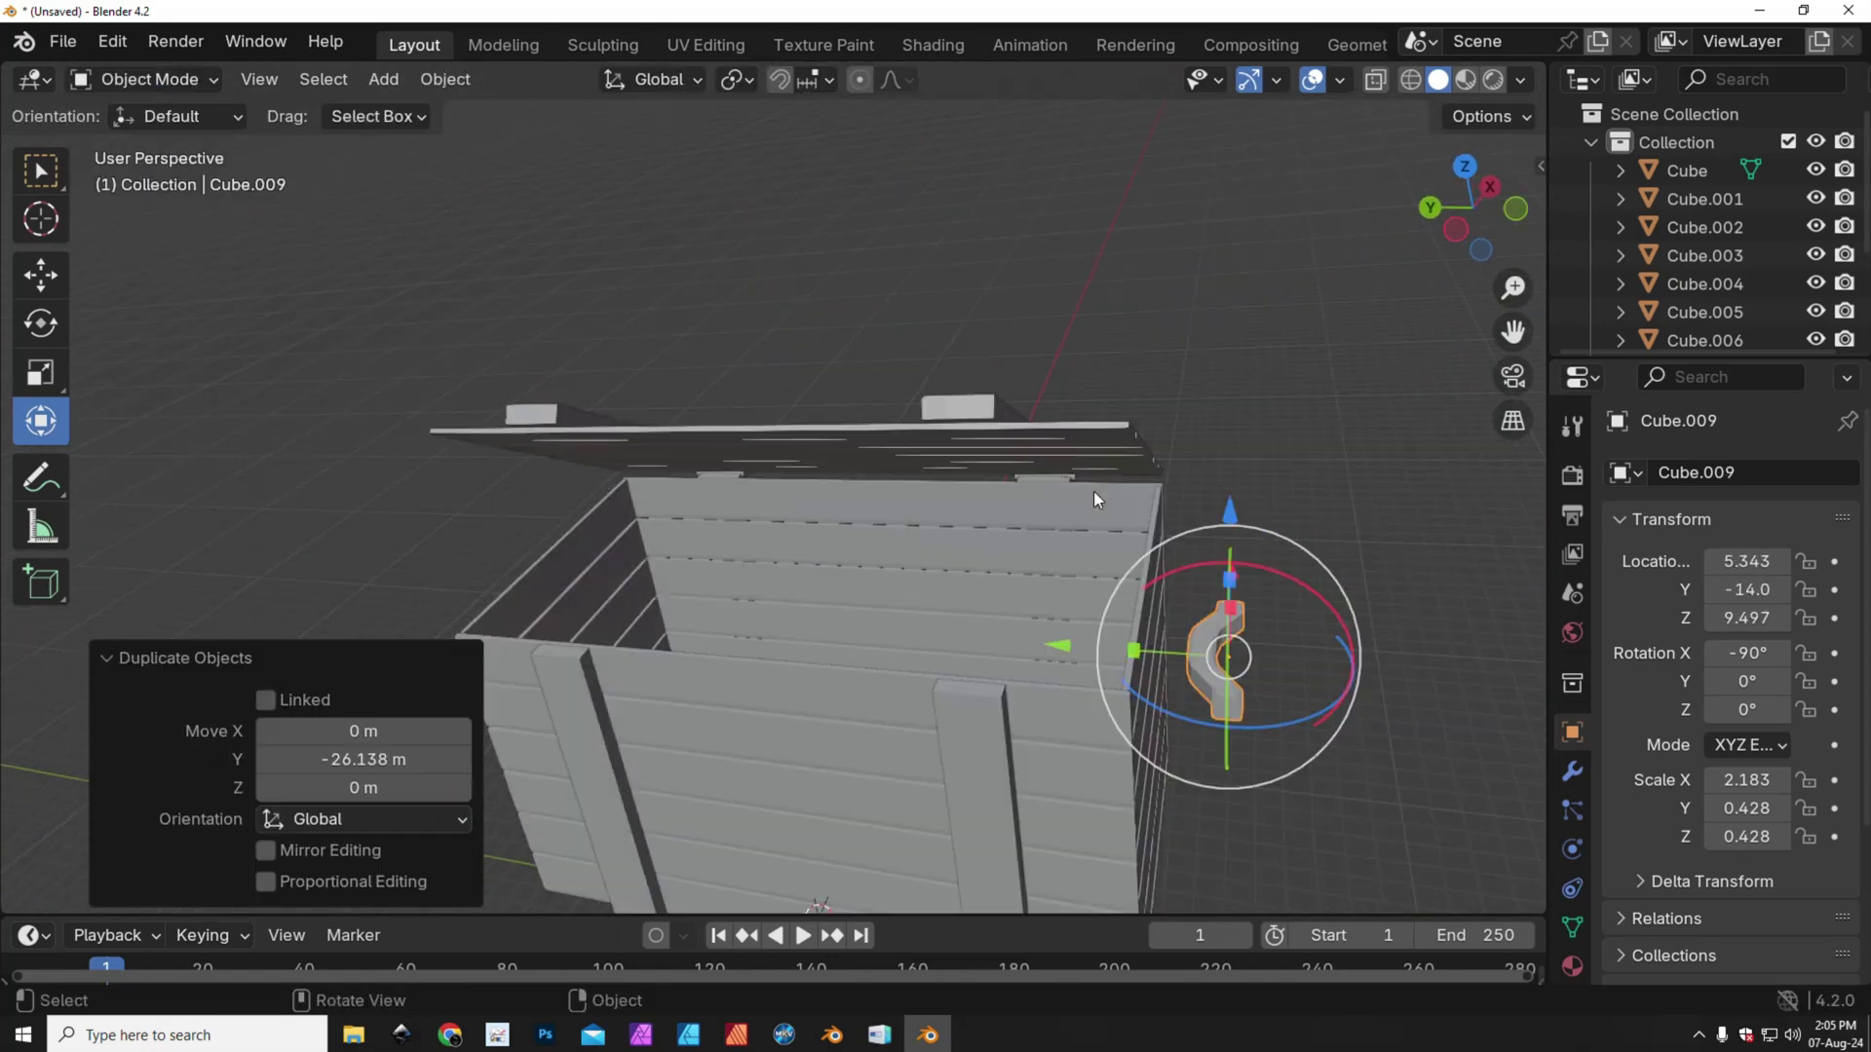
pyautogui.press('r')
pyautogui.press('x')
pyautogui.click(212, 720)
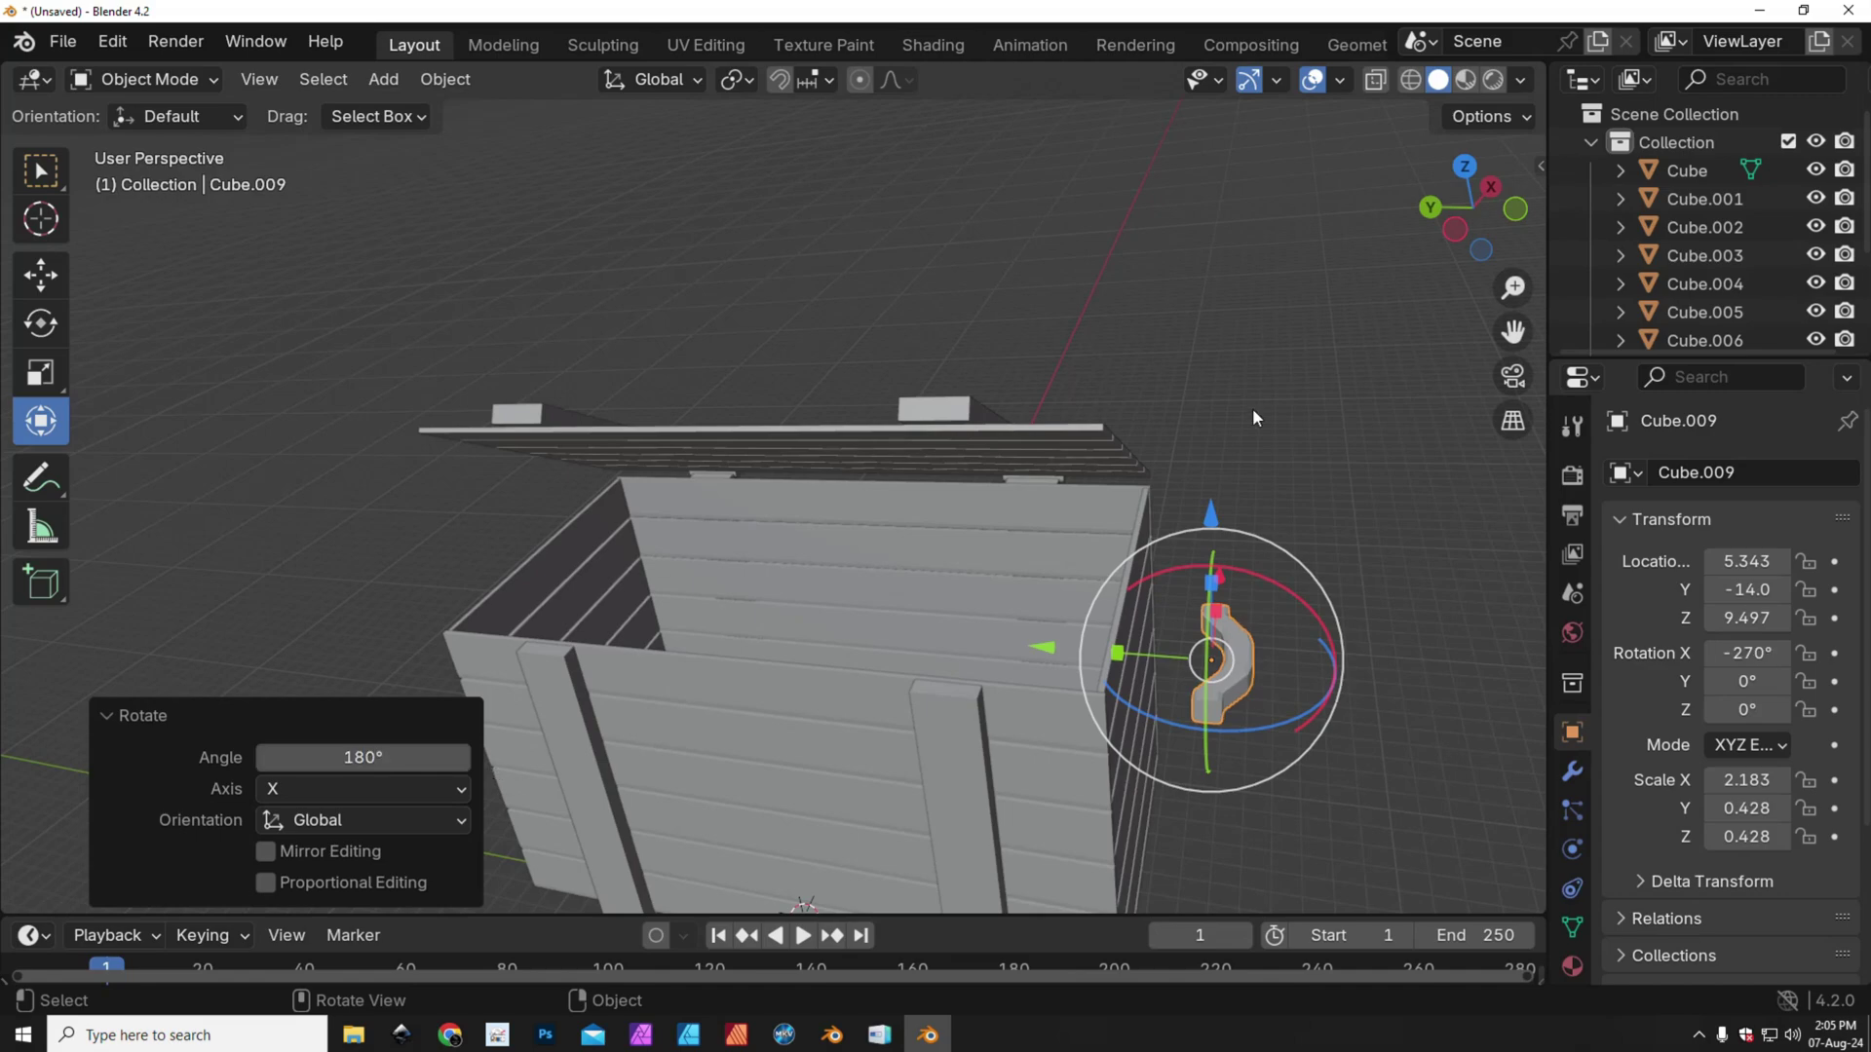
pyautogui.click(1051, 655)
pyautogui.moveTo(973, 655); pyautogui.dragTo(972, 655)
pyautogui.moveTo(972, 655); pyautogui.dragTo(1218, 313, button='middle')
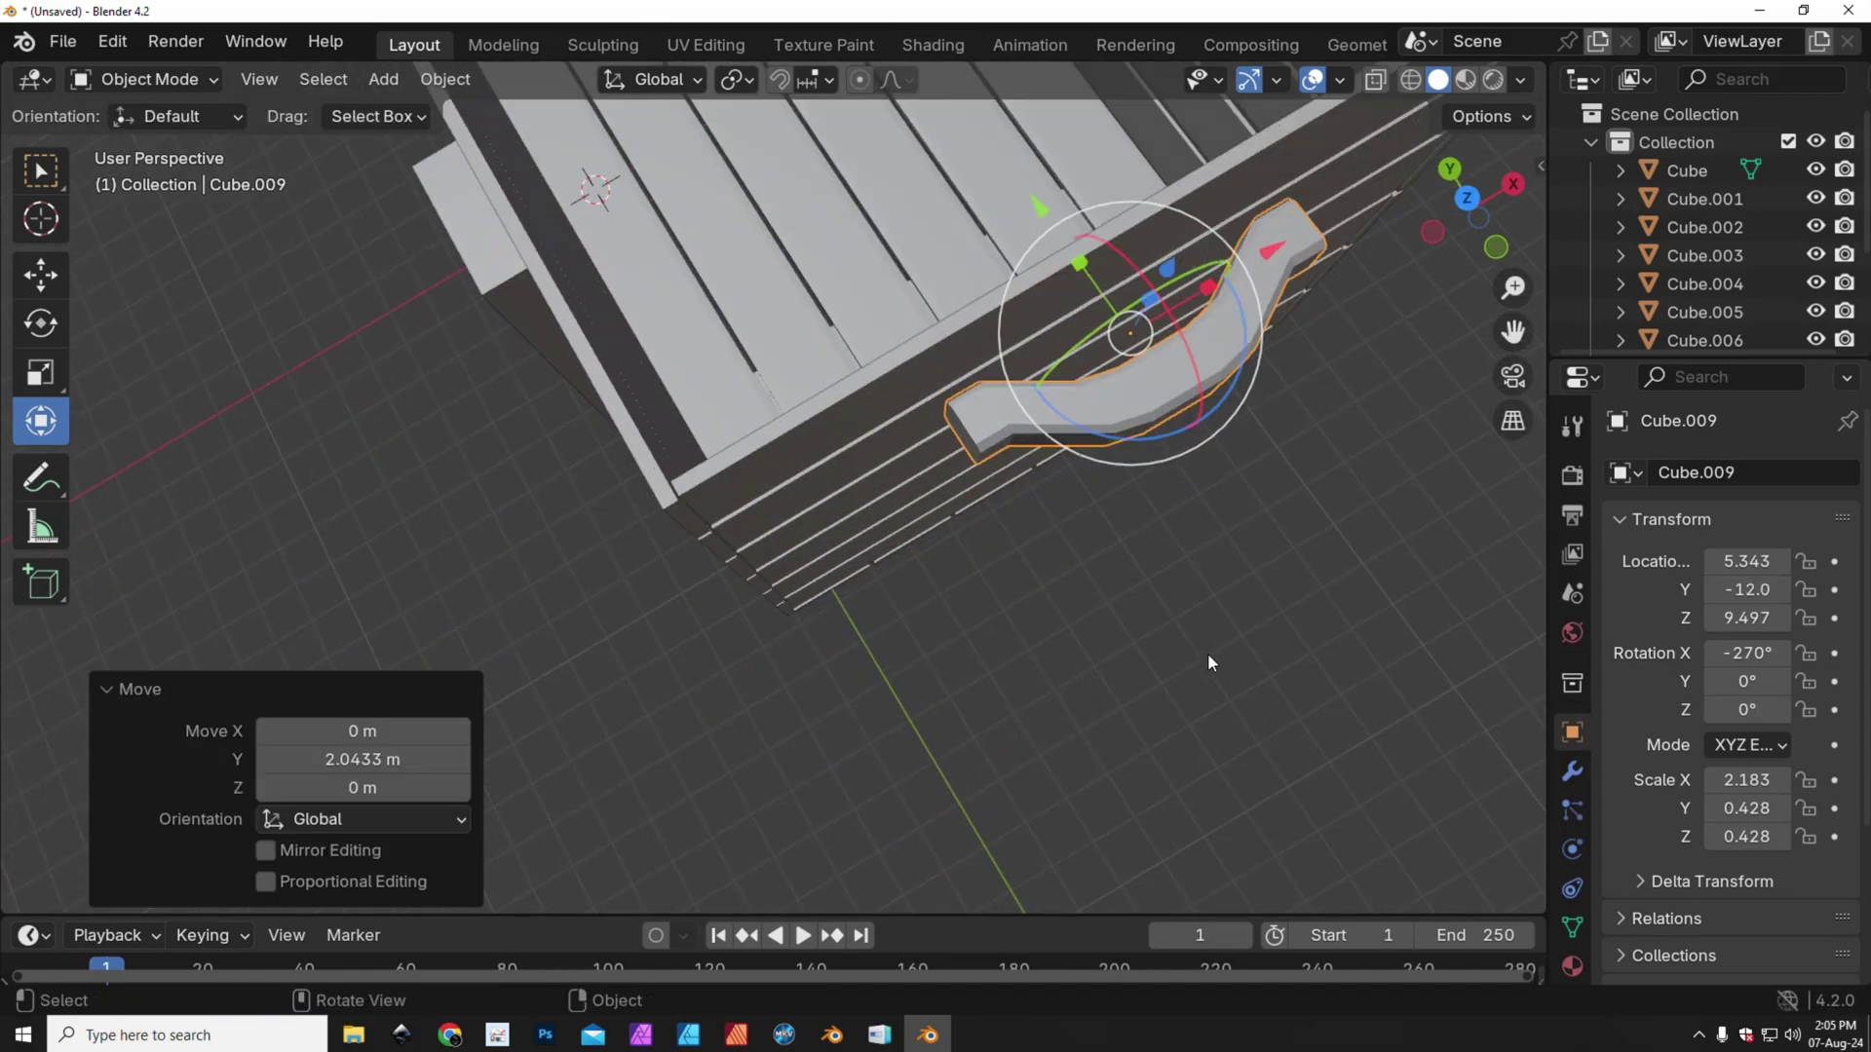